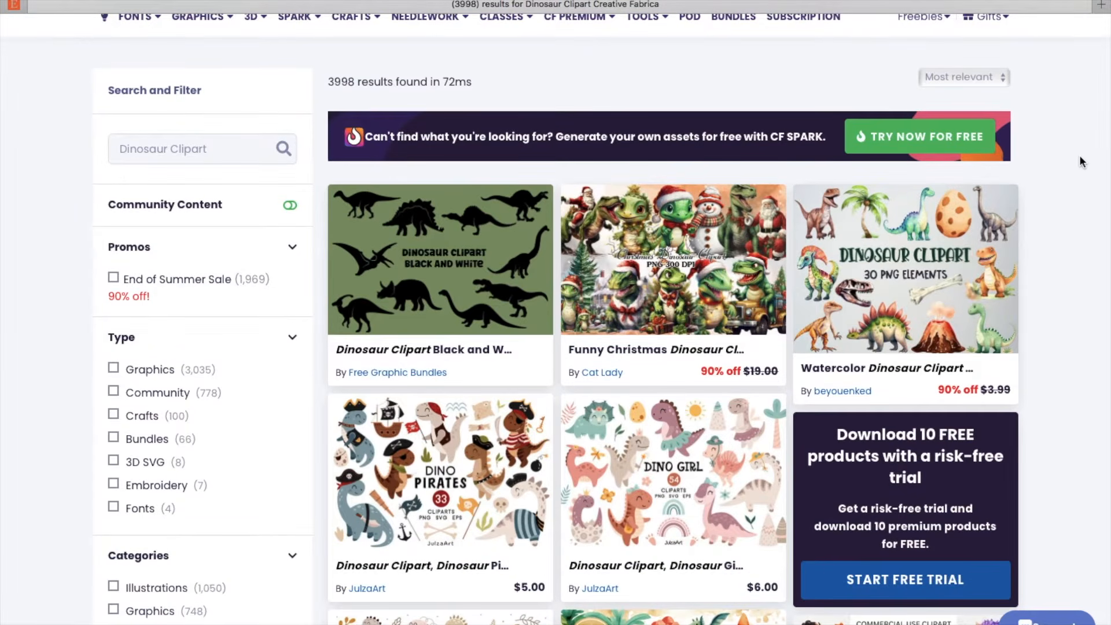
Step: Browse the dinosaur clipart results, open the Dinosaur Girl Svg Png graphic and examine its product details
{"action": "scroll", "coordinate": [1081, 162], "scroll_direction": "down", "scroll_amount": 5}
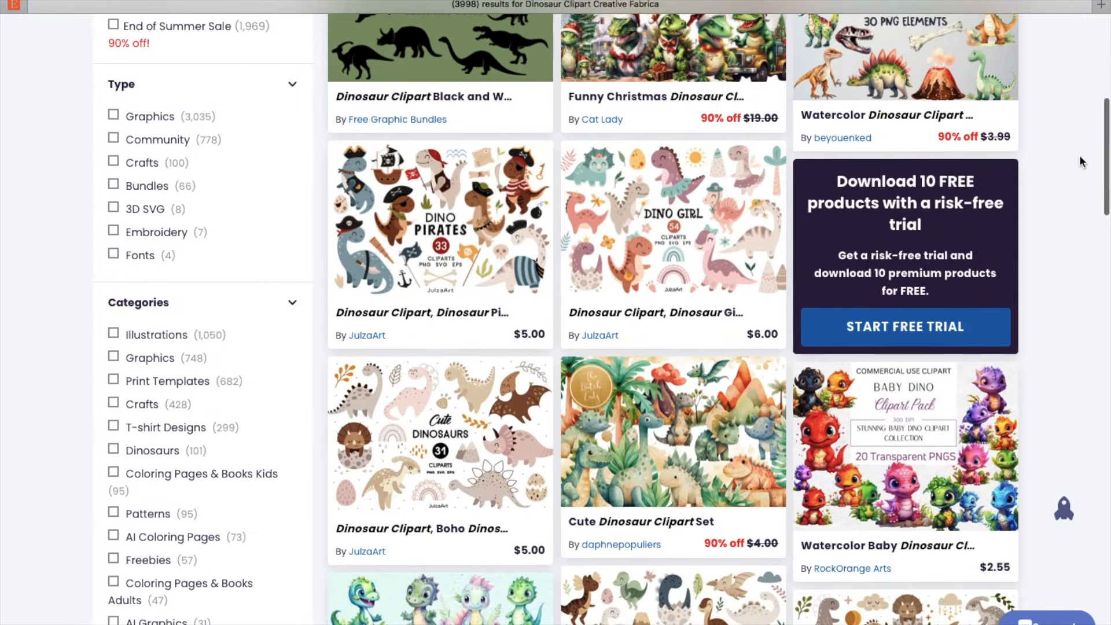
{"action": "scroll", "coordinate": [1079, 155], "scroll_direction": "up", "scroll_amount": 9}
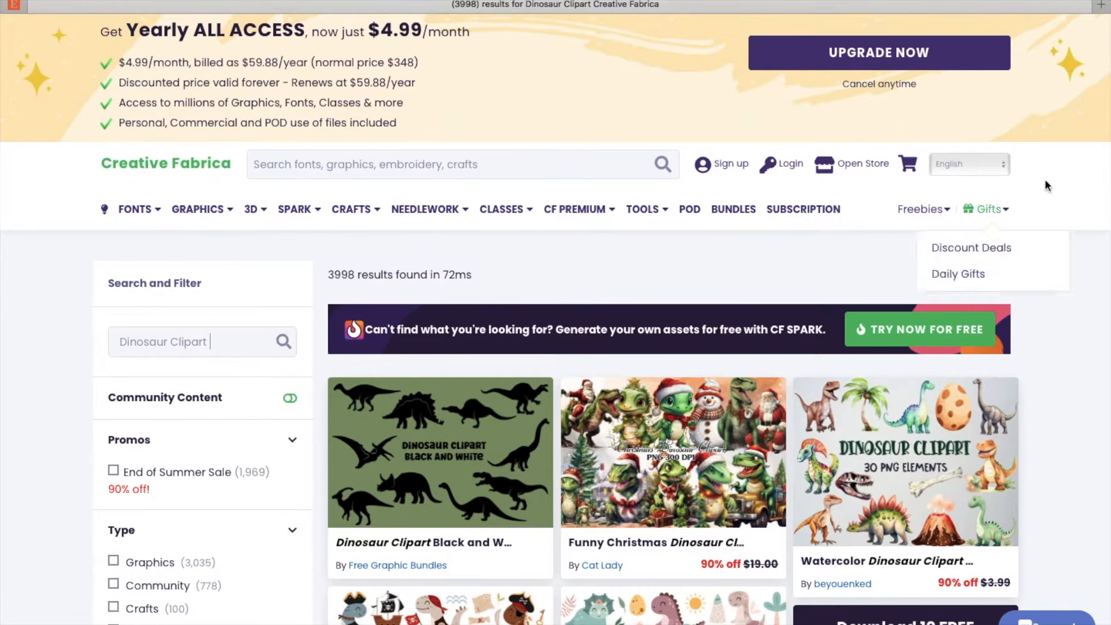
{"action": "scroll", "coordinate": [1103, 163], "scroll_direction": "down", "scroll_amount": 3}
{"action": "left_click", "coordinate": [716, 480]}
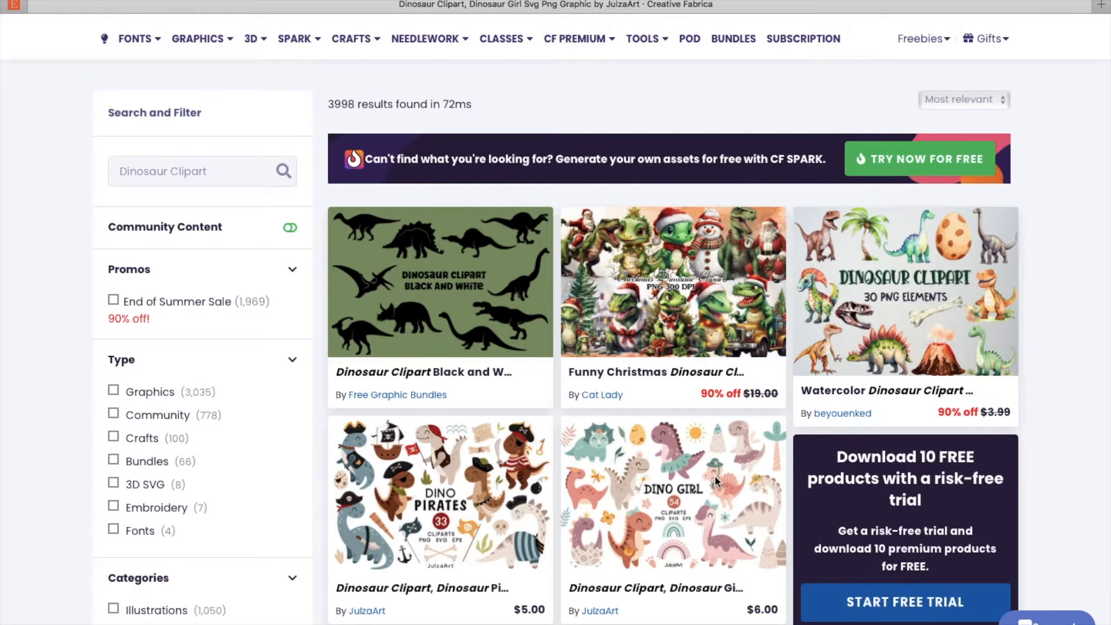
{"action": "scroll", "coordinate": [1064, 263], "scroll_direction": "down", "scroll_amount": 3}
{"action": "scroll", "coordinate": [1062, 256], "scroll_direction": "down", "scroll_amount": 3}
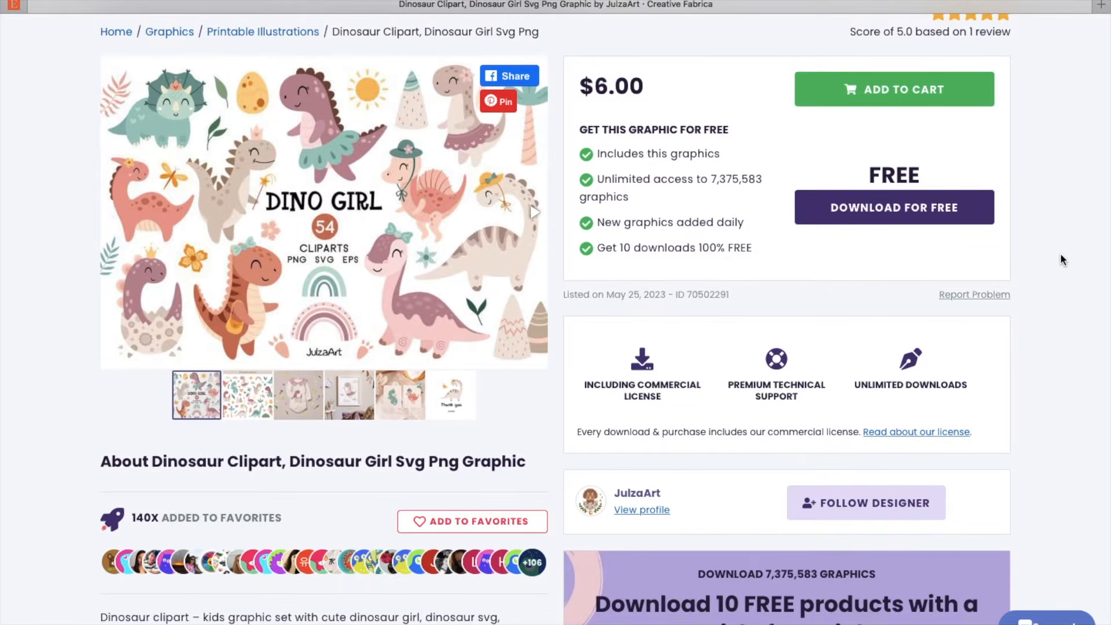
{"action": "scroll", "coordinate": [1061, 253], "scroll_direction": "up", "scroll_amount": 2}
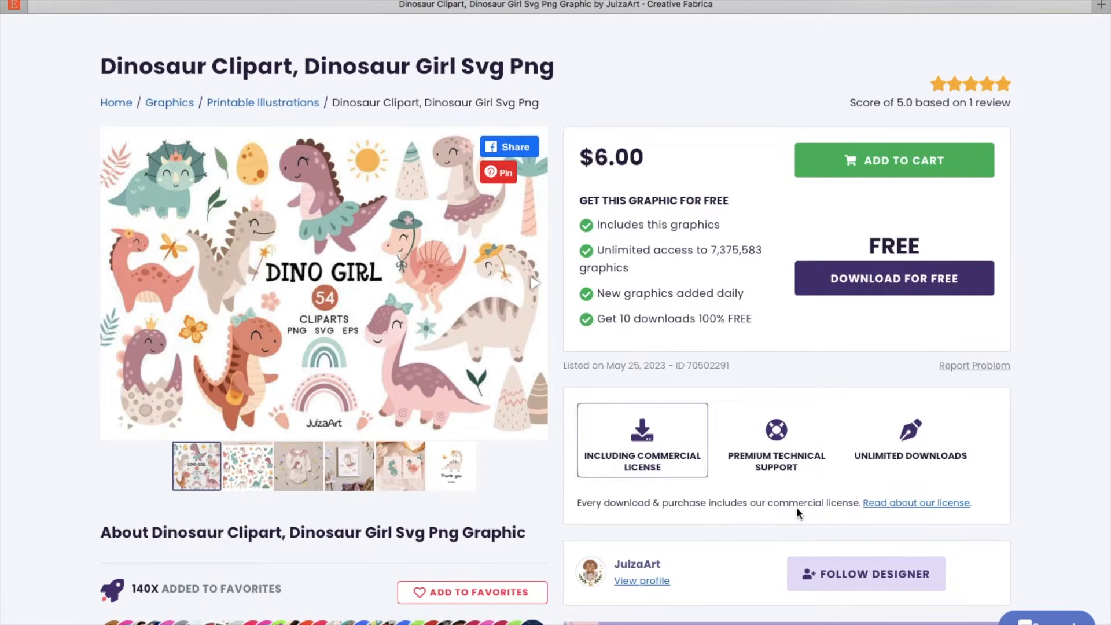
Step: Open the site's license information from the product page and read through the Subscription License terms
{"action": "left_click", "coordinate": [905, 505]}
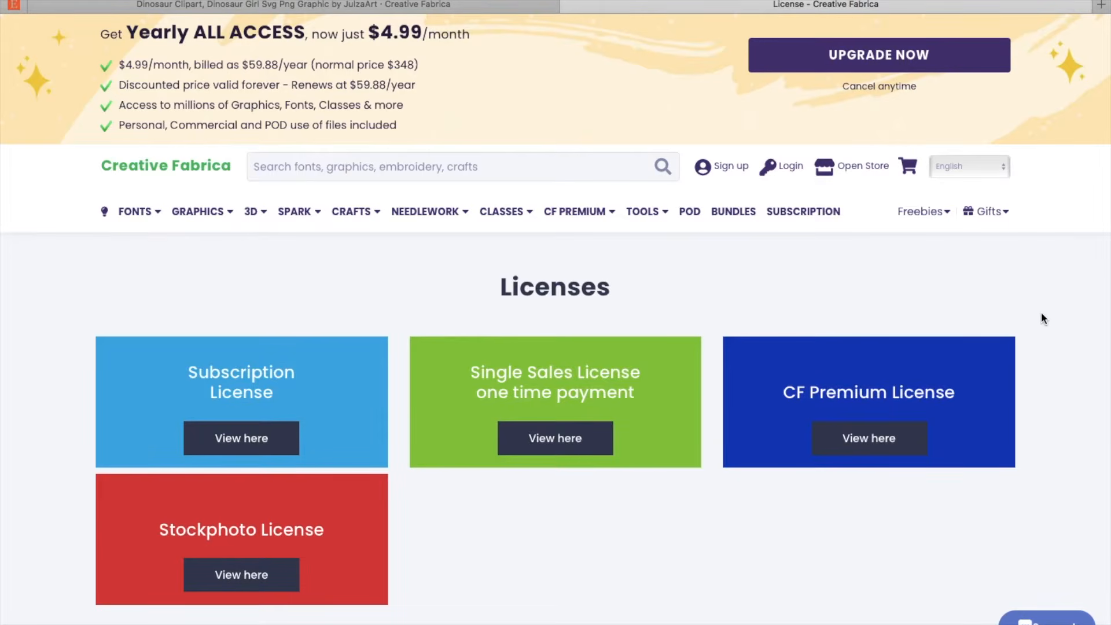
{"action": "scroll", "coordinate": [1042, 322], "scroll_direction": "down", "scroll_amount": 3}
{"action": "scroll", "coordinate": [1072, 255], "scroll_direction": "up", "scroll_amount": 3}
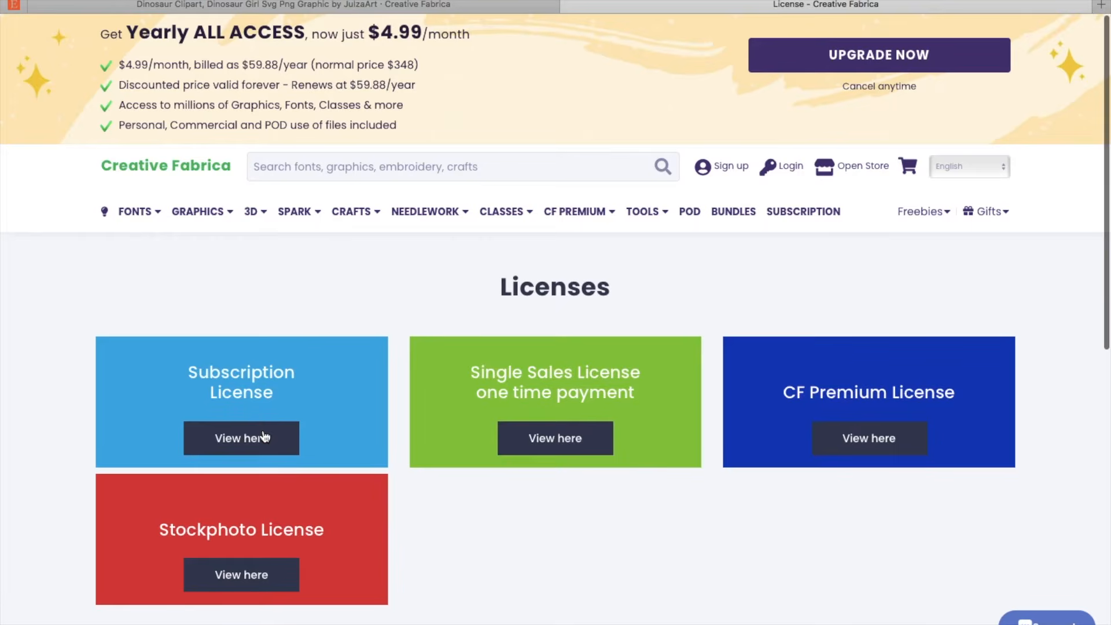
{"action": "left_click", "coordinate": [264, 438]}
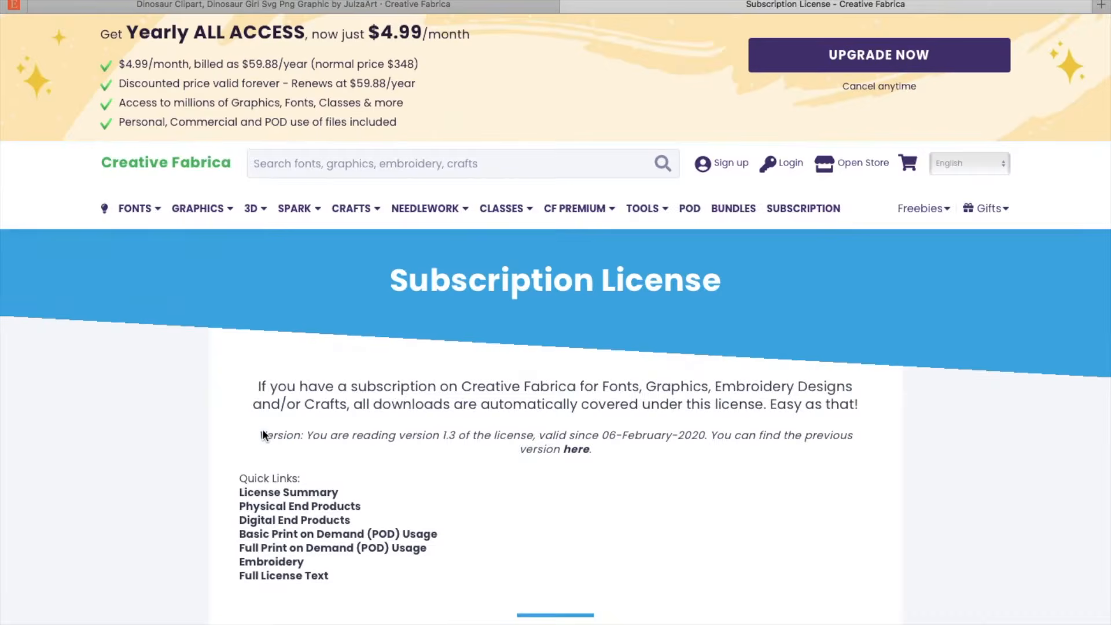
{"action": "scroll", "coordinate": [973, 260], "scroll_direction": "down", "scroll_amount": 10}
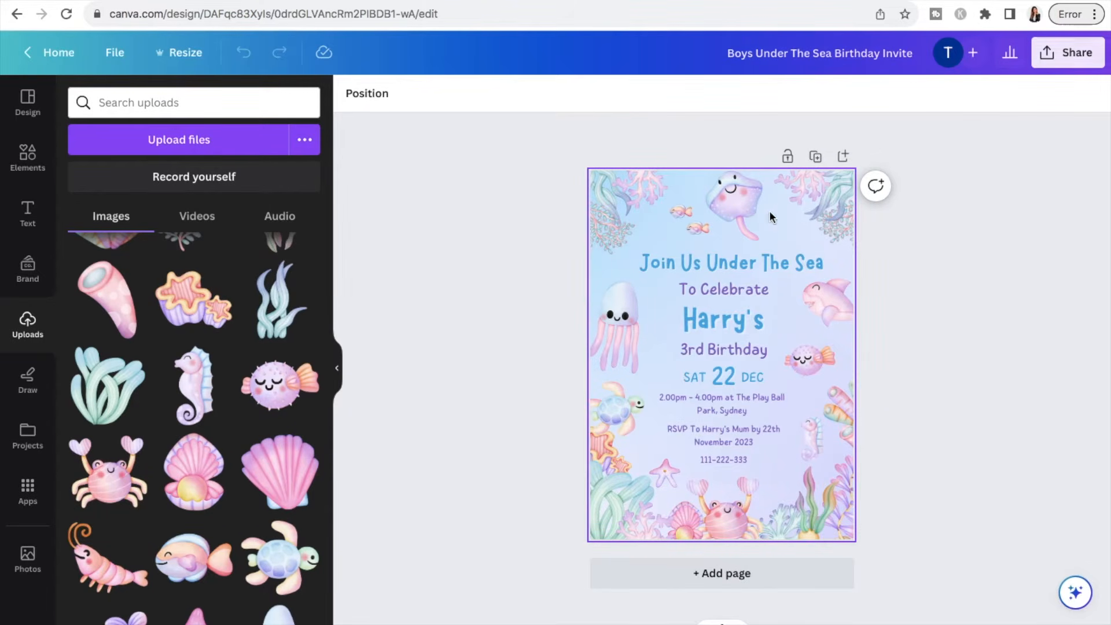
{"action": "left_click", "coordinate": [740, 202]}
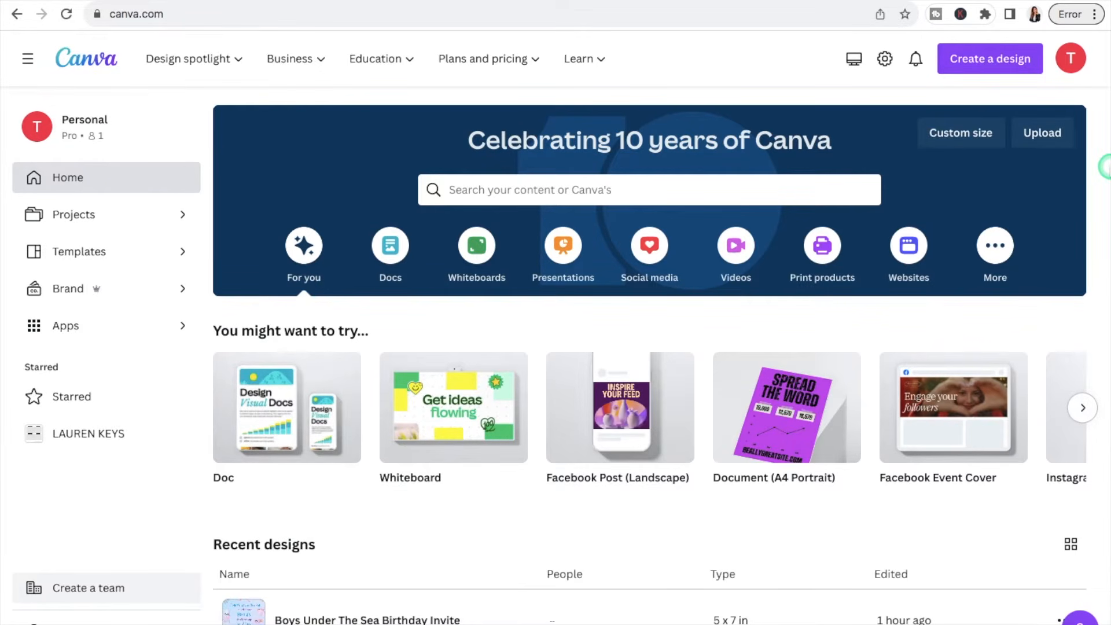
Step: In Canva, create a new custom-size design 5 inches wide and 7 inches high
{"action": "left_click", "coordinate": [982, 63]}
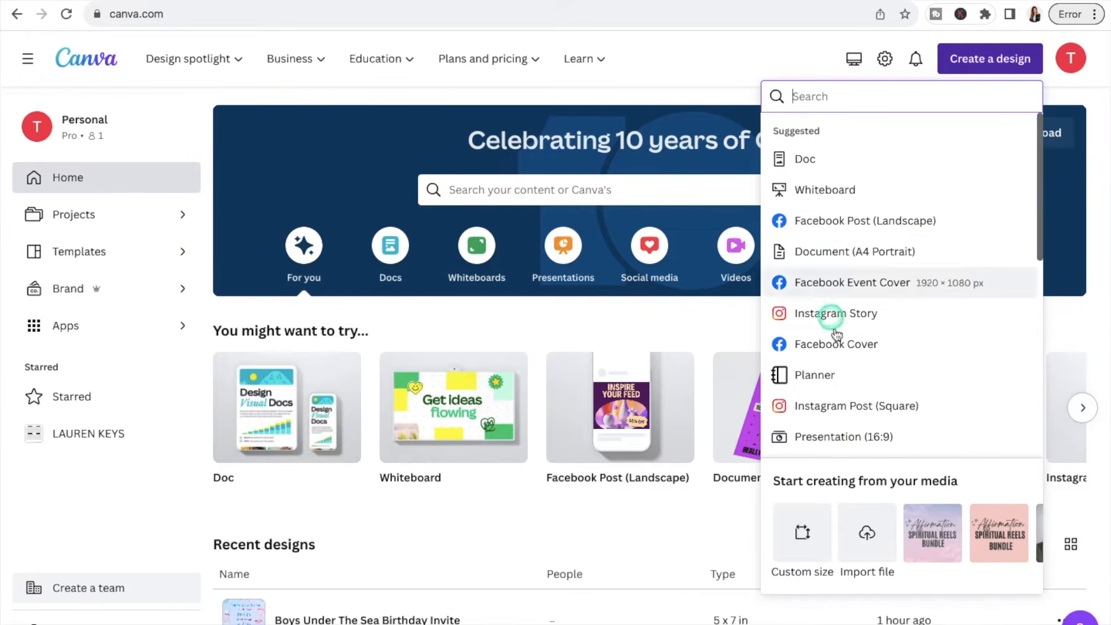
{"action": "left_click", "coordinate": [805, 539]}
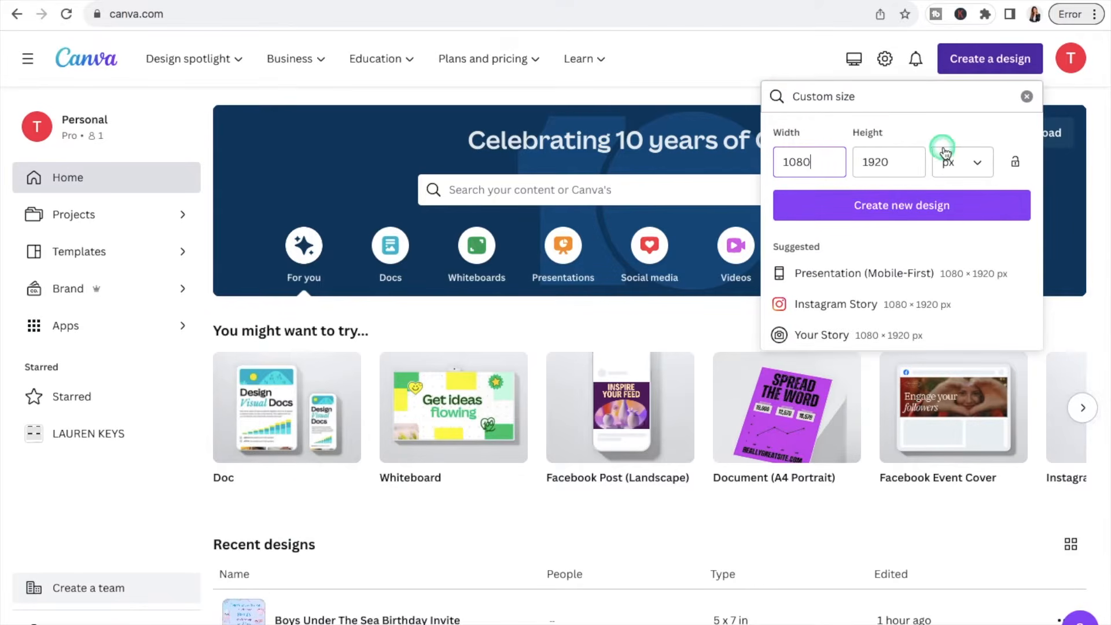
{"action": "left_click", "coordinate": [984, 158]}
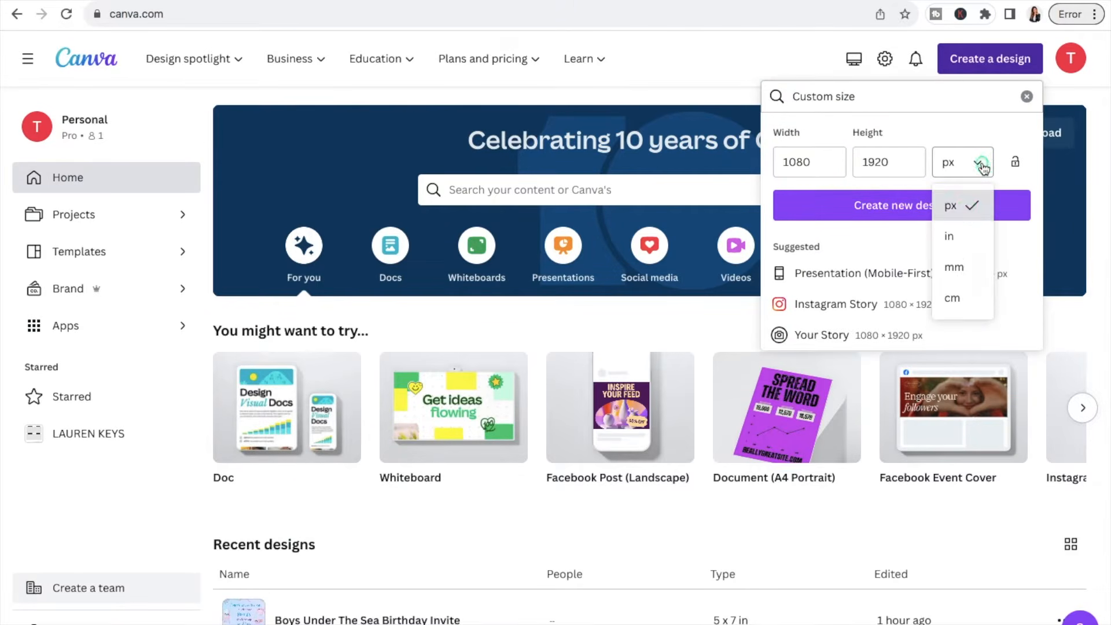
{"action": "left_click", "coordinate": [958, 239]}
{"action": "left_click", "coordinate": [831, 157]}
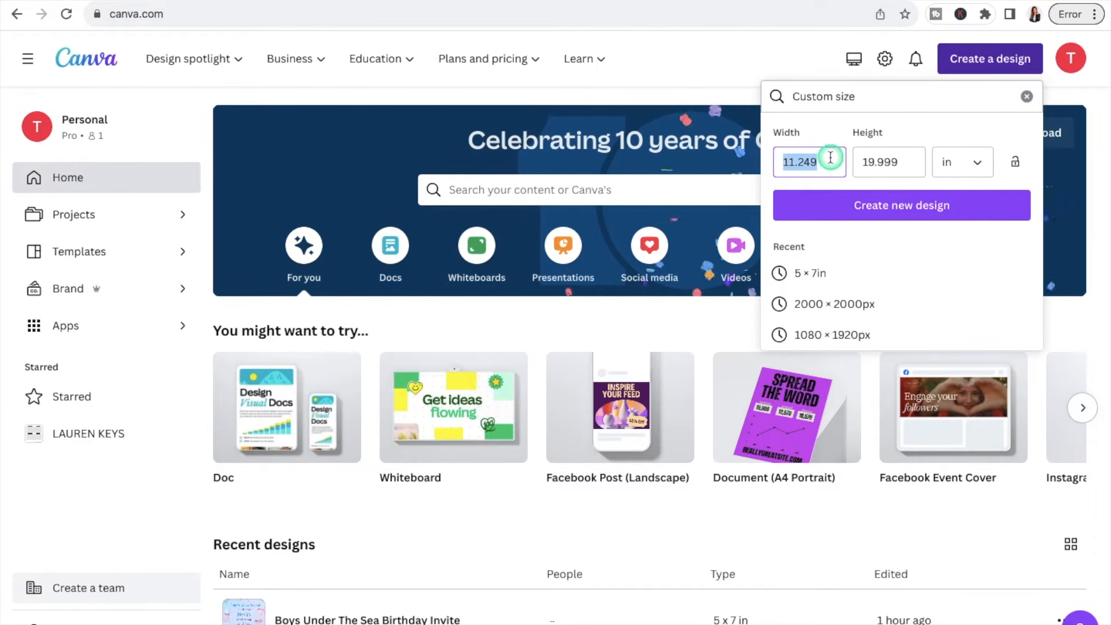
{"action": "key", "text": "BackSpace"}
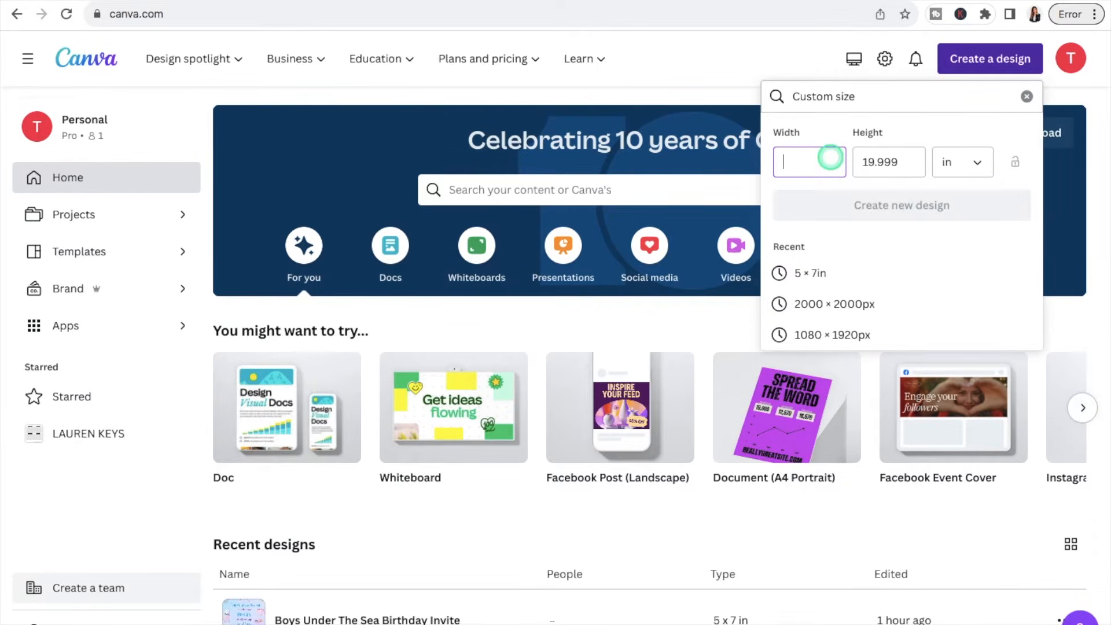
{"action": "type", "text": "5"}
{"action": "left_click", "coordinate": [903, 162]}
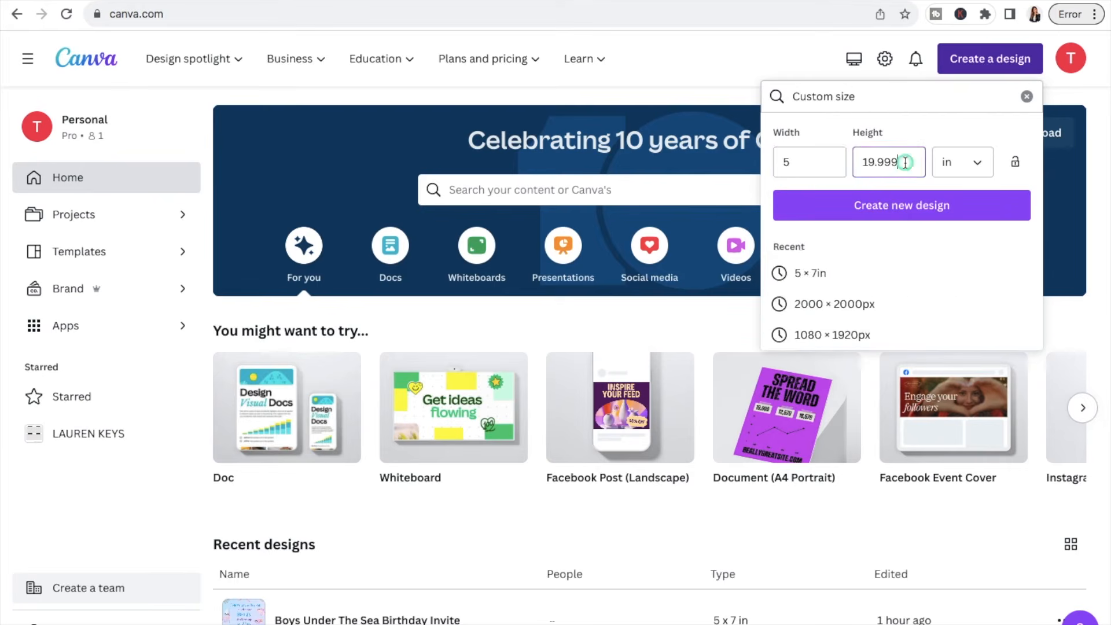
{"action": "key", "text": "BackSpace"}
{"action": "type", "text": "7"}
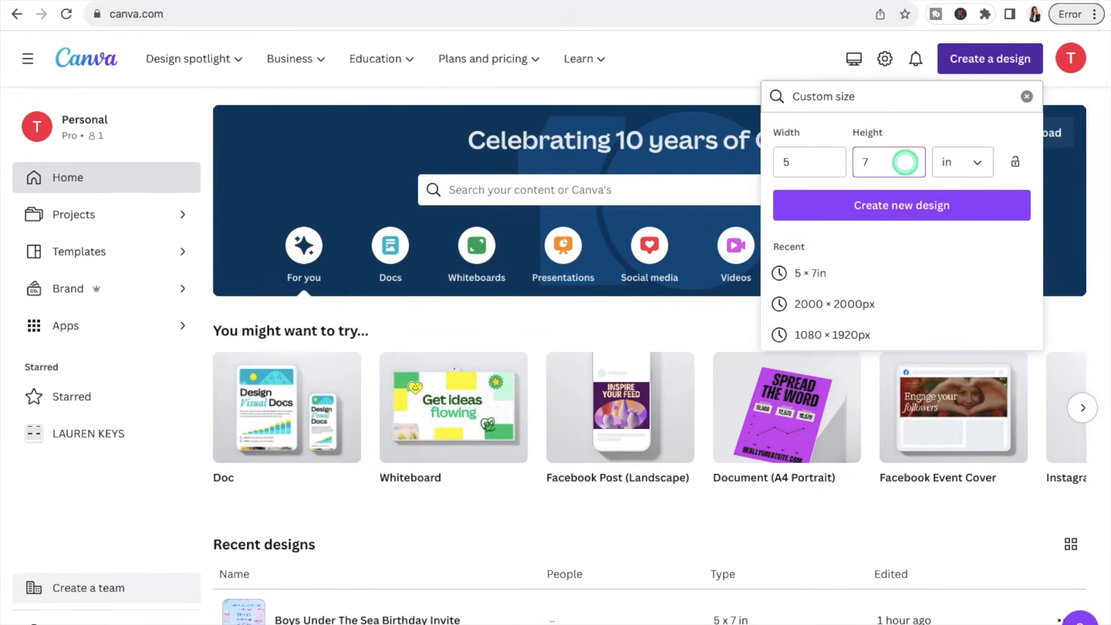
{"action": "left_click", "coordinate": [884, 207]}
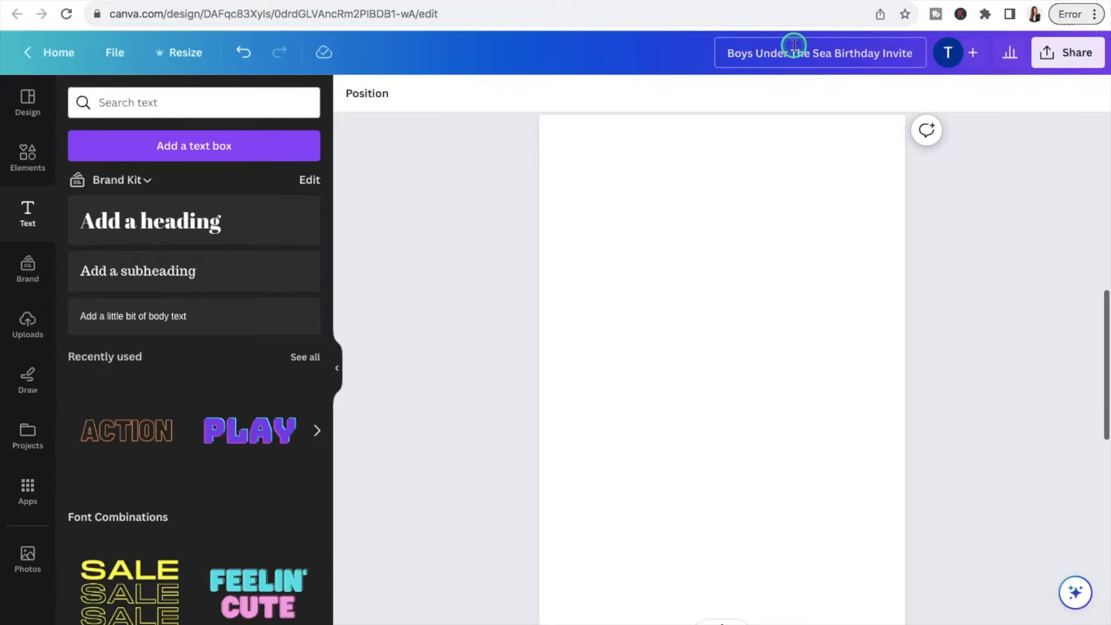
Step: Turn on the print bleed display for the invitation and check the bleed border around the blank page
{"action": "left_click", "coordinate": [125, 60]}
{"action": "mouse_move", "coordinate": [165, 242]}
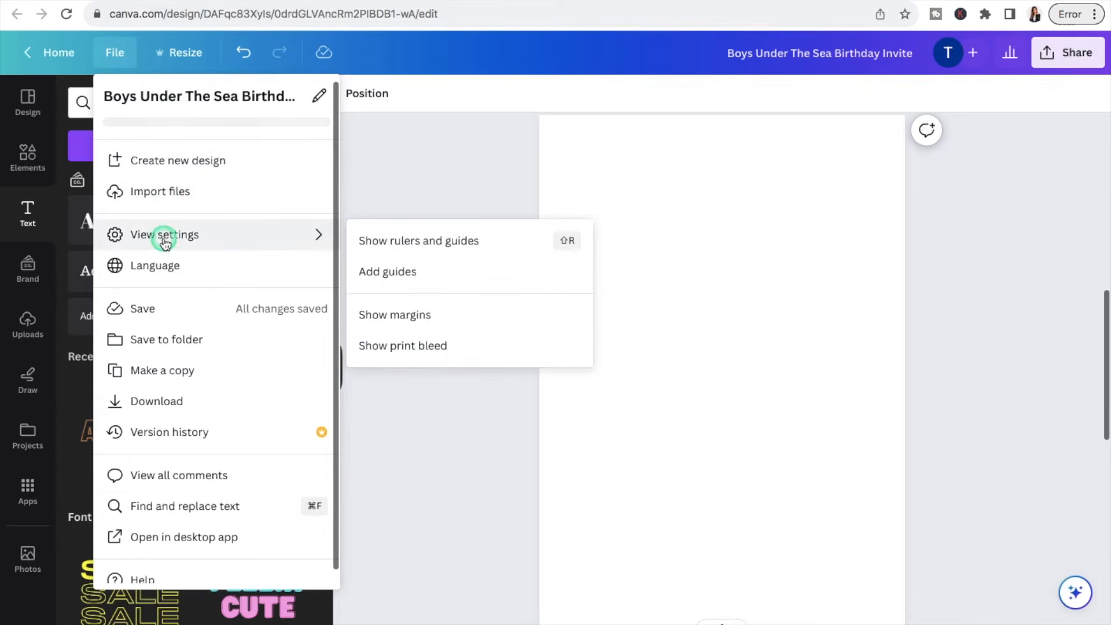
{"action": "left_click", "coordinate": [418, 350]}
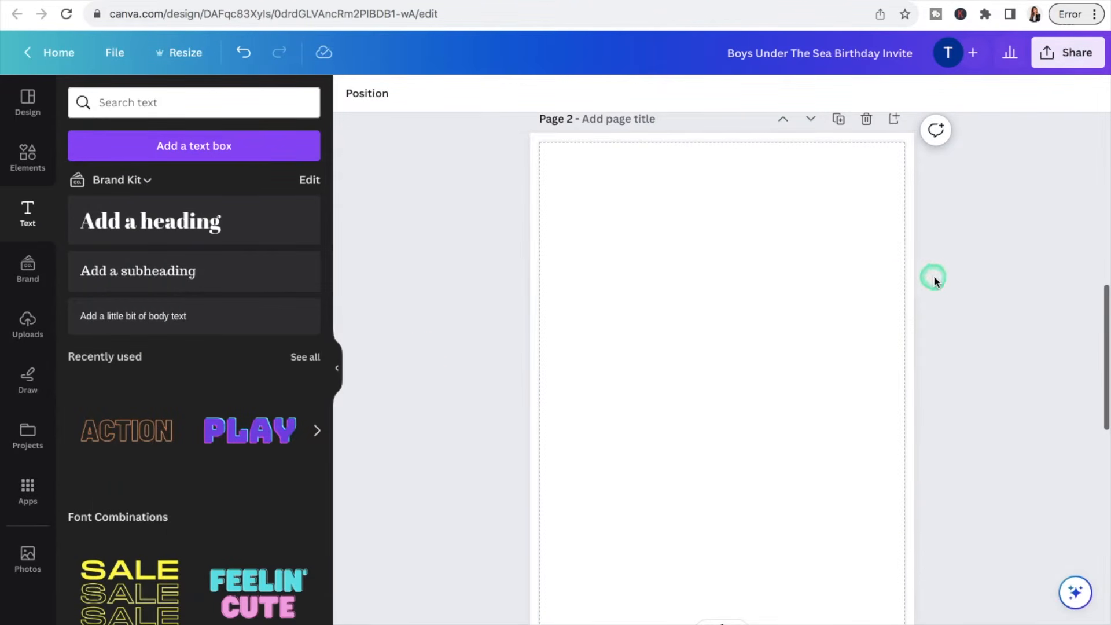
{"action": "scroll", "coordinate": [1033, 245], "scroll_direction": "down", "scroll_amount": 1}
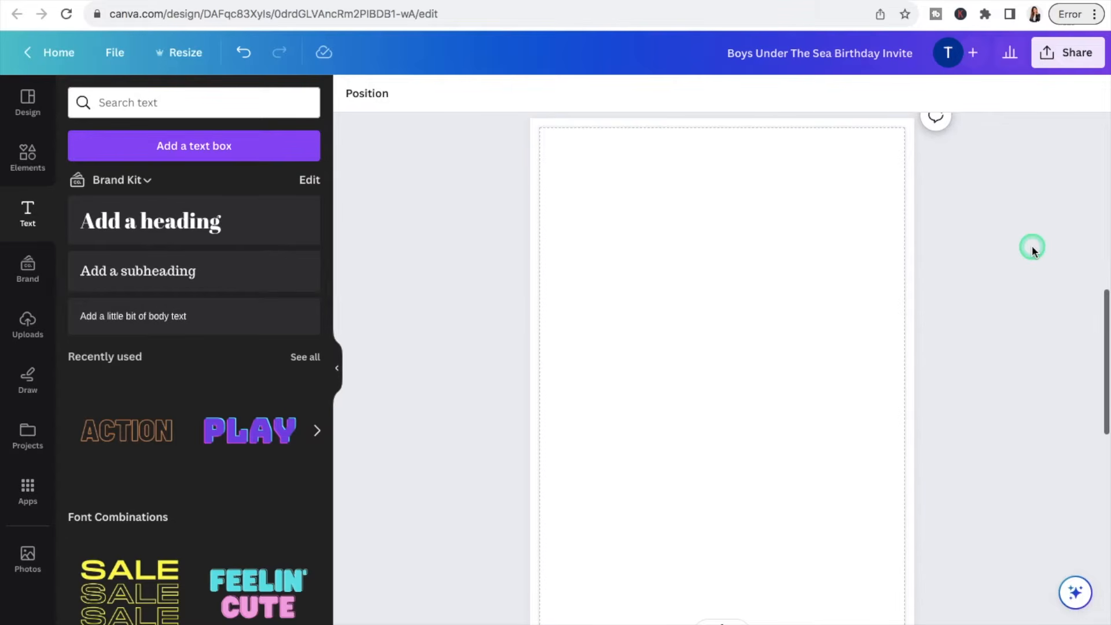
{"action": "scroll", "coordinate": [1032, 247], "scroll_direction": "down", "scroll_amount": 1}
{"action": "scroll", "coordinate": [1033, 247], "scroll_direction": "up", "scroll_amount": 1}
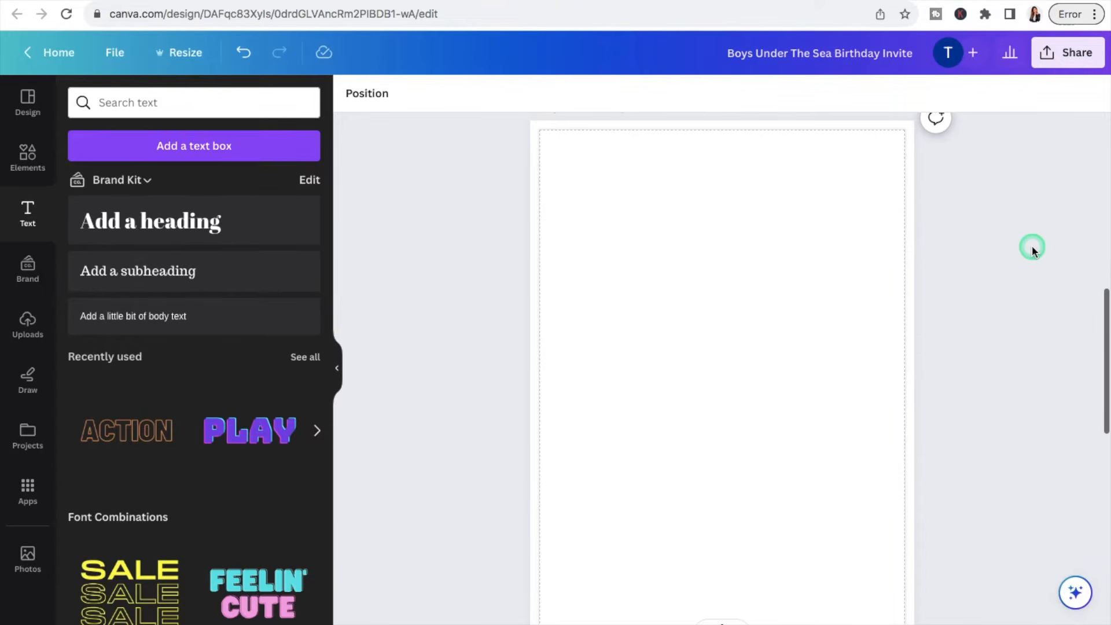
{"action": "scroll", "coordinate": [1032, 246], "scroll_direction": "down", "scroll_amount": 1}
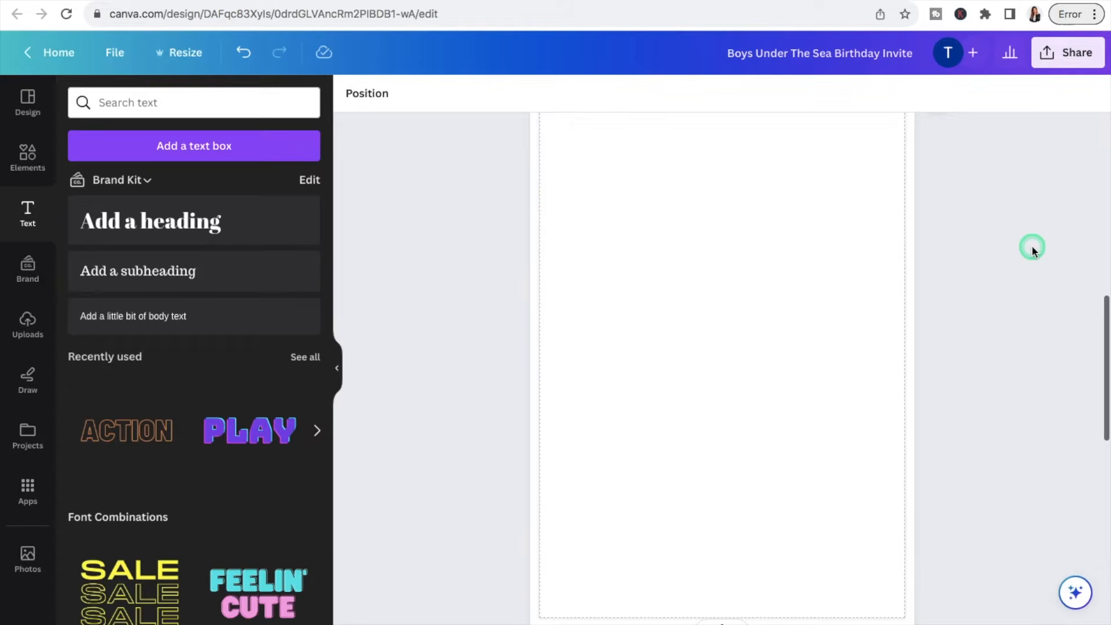
Step: Add a heading text box to the blank page and move it into the upper half
{"action": "left_click", "coordinate": [36, 222]}
{"action": "left_click", "coordinate": [224, 228]}
{"action": "left_click_drag", "start_coordinate": [736, 419], "coordinate": [735, 304]}
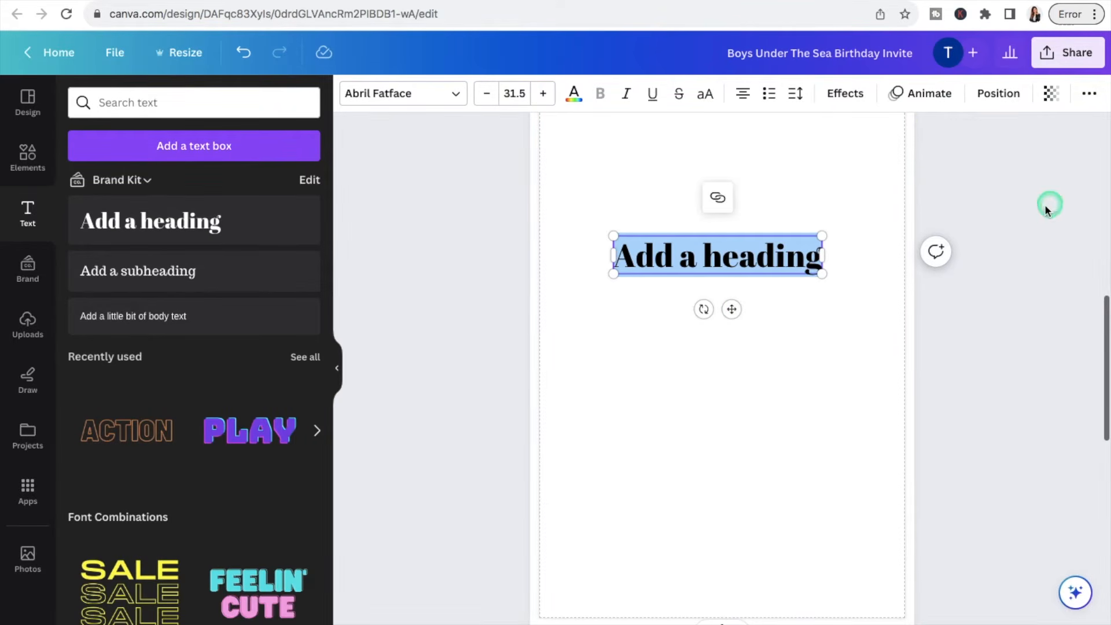
{"action": "left_click", "coordinate": [1019, 215]}
{"action": "left_click", "coordinate": [789, 261]}
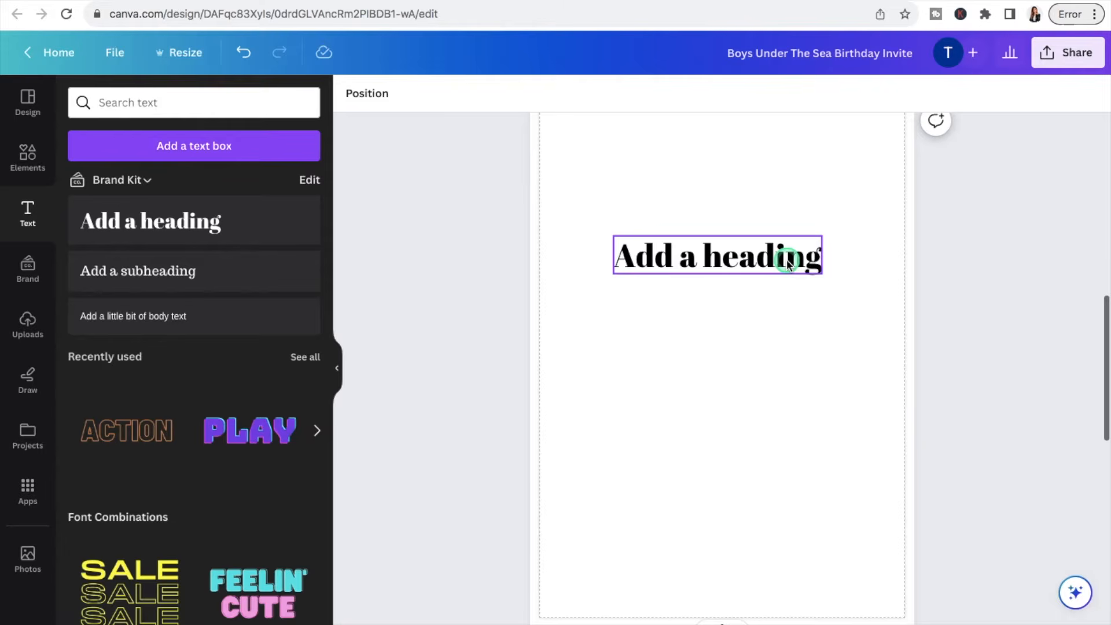
{"action": "left_click", "coordinate": [769, 258]}
{"action": "left_click", "coordinate": [794, 335]}
{"action": "left_click", "coordinate": [780, 259]}
{"action": "left_click", "coordinate": [687, 369]}
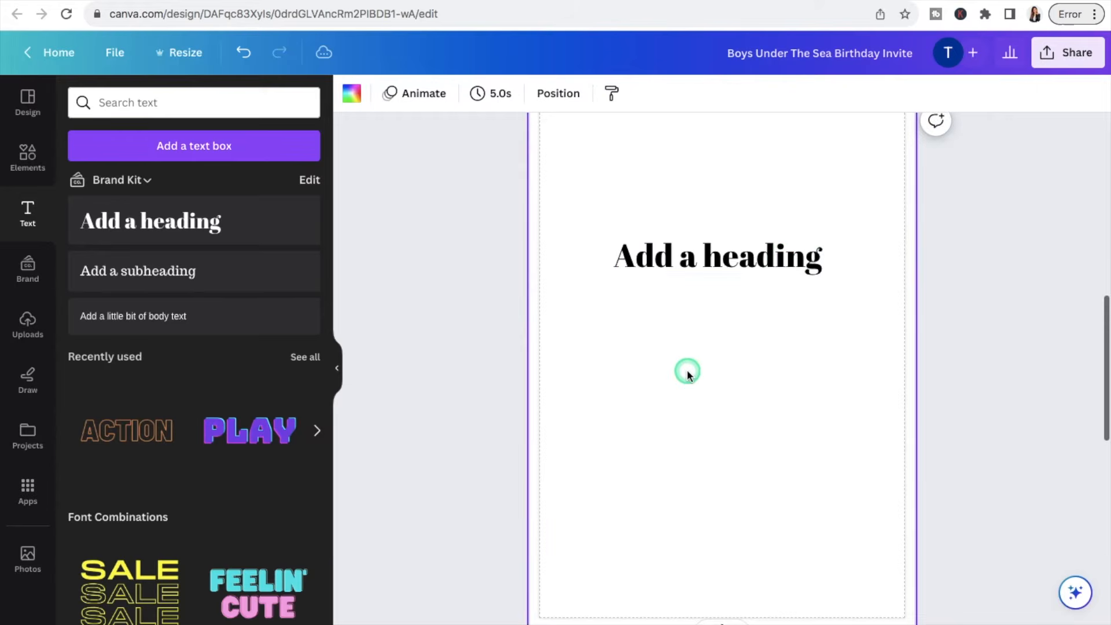
{"action": "double_click", "coordinate": [738, 255]}
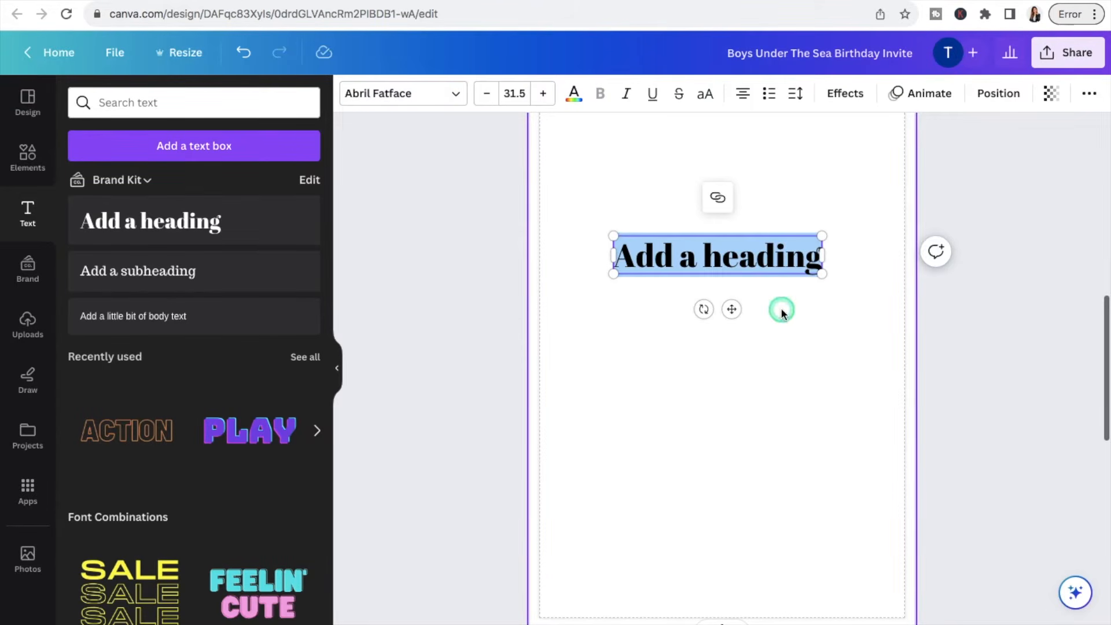
{"action": "left_click", "coordinate": [371, 259]}
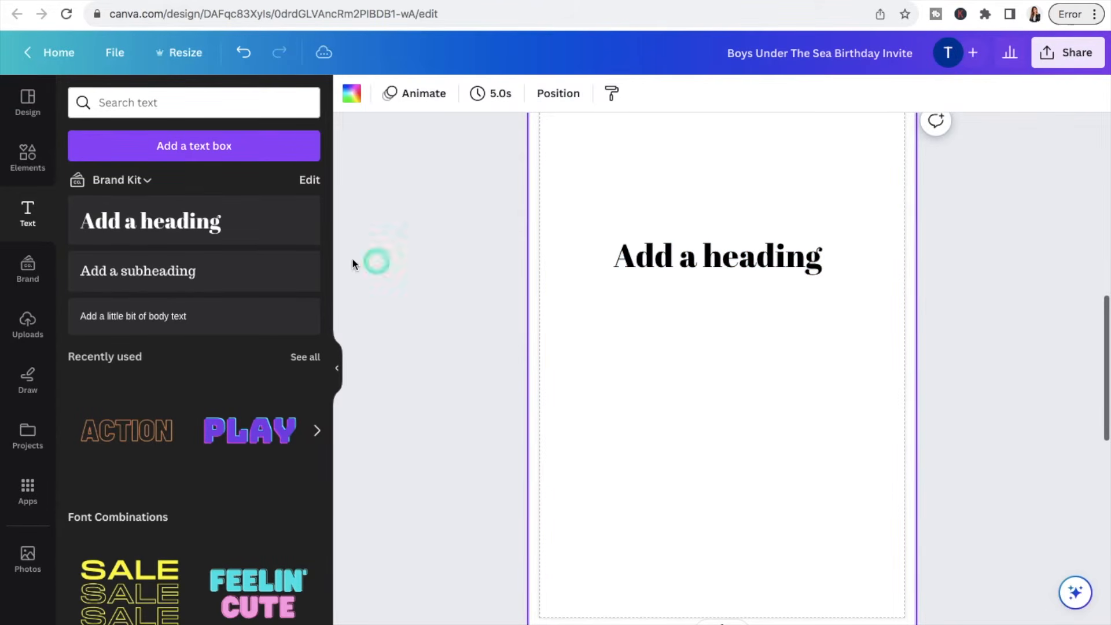
Step: Add three more heading text boxes and stack them one below another under the first heading
{"action": "left_click", "coordinate": [166, 228]}
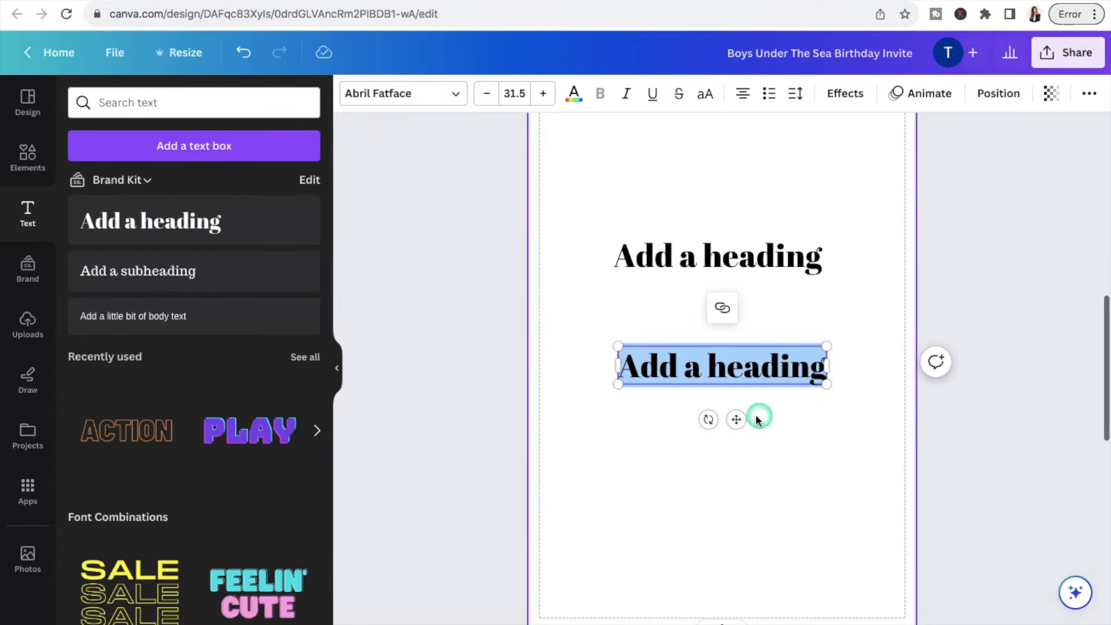
{"action": "left_click_drag", "start_coordinate": [740, 417], "coordinate": [747, 371]}
{"action": "left_click", "coordinate": [704, 446]}
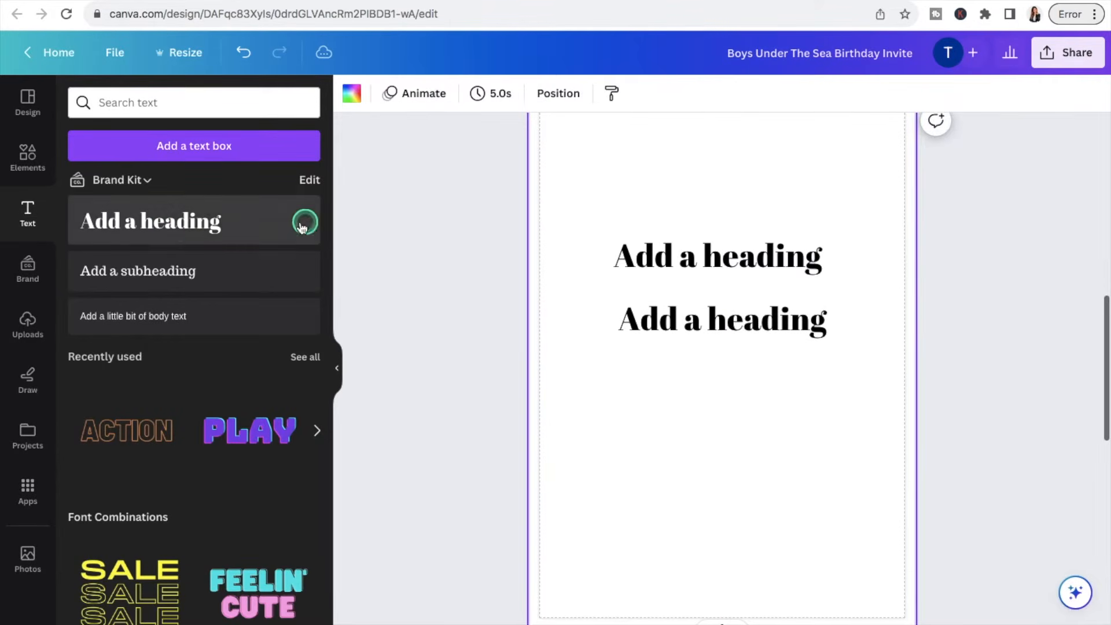
{"action": "left_click", "coordinate": [216, 231]}
{"action": "left_click_drag", "start_coordinate": [736, 419], "coordinate": [737, 435]}
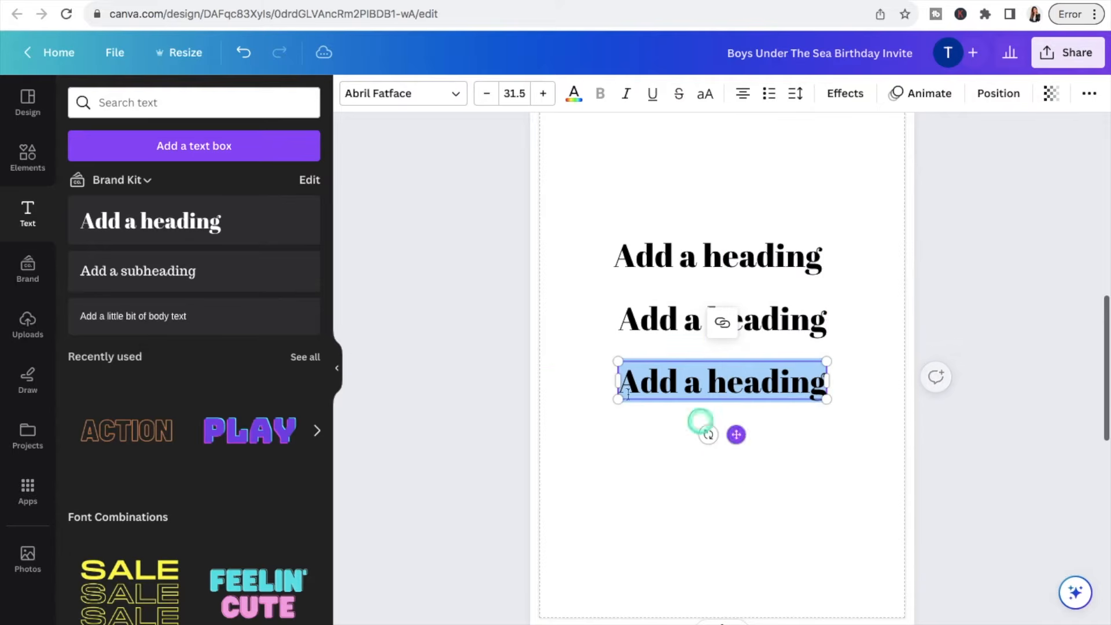
{"action": "left_click", "coordinate": [575, 181]}
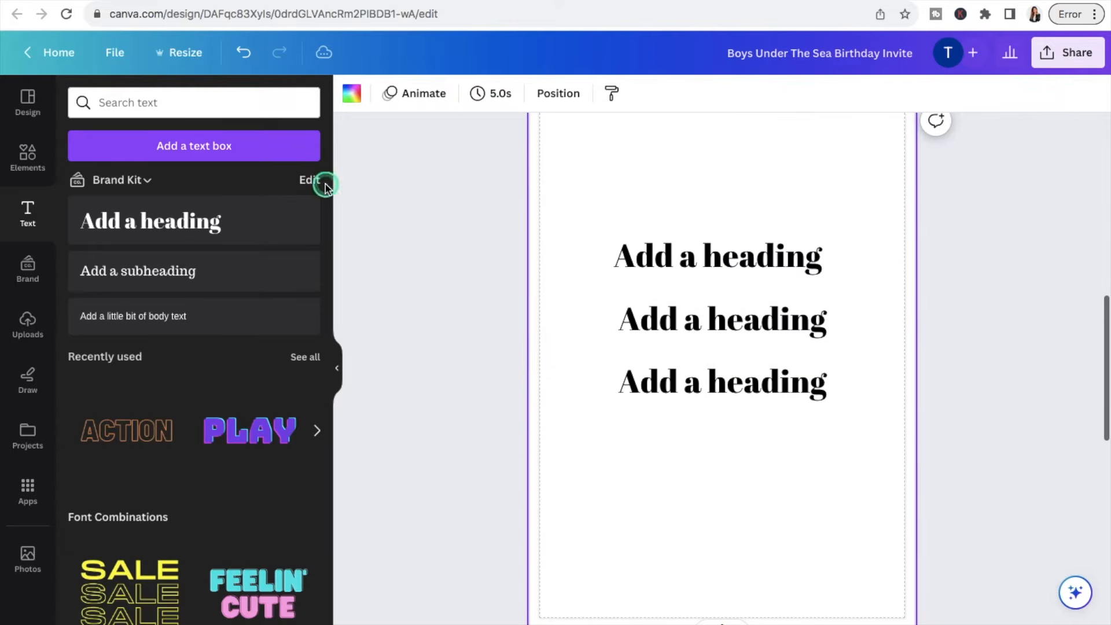
{"action": "left_click", "coordinate": [211, 221]}
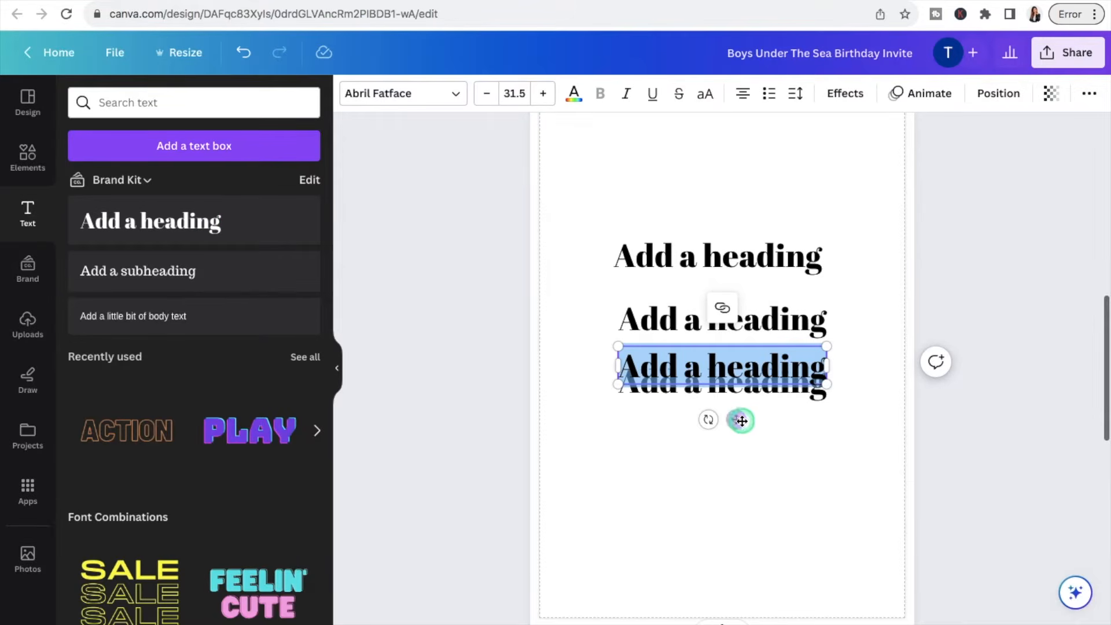
{"action": "left_click_drag", "start_coordinate": [740, 424], "coordinate": [736, 487]}
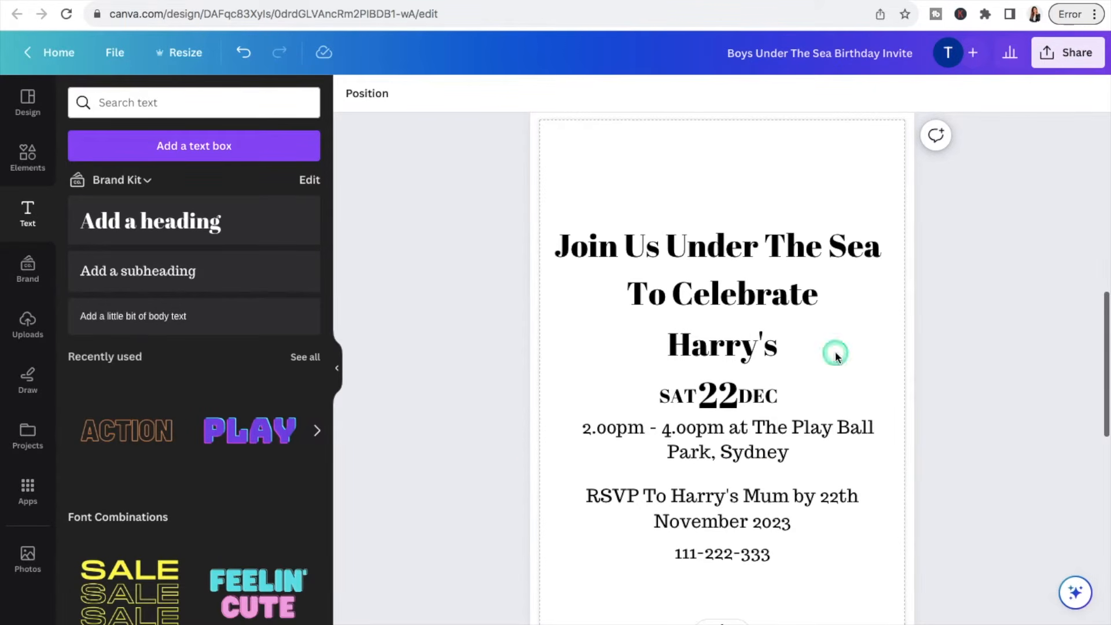
Step: Move the party time and venue text slightly down, away from the date line
{"action": "left_click_drag", "start_coordinate": [789, 433], "coordinate": [788, 439]}
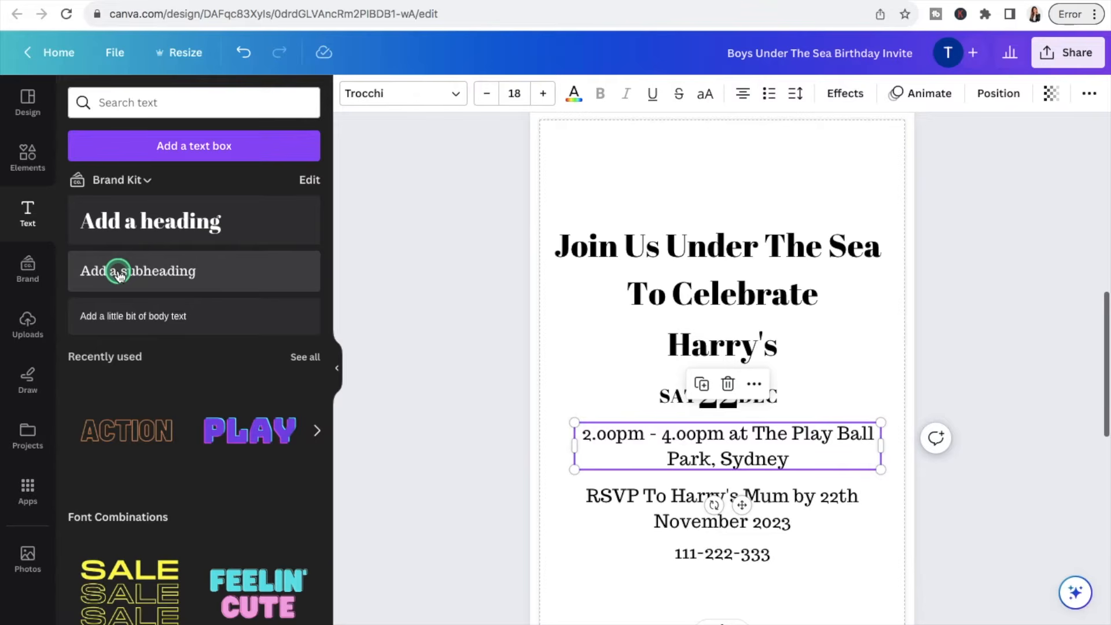
Step: Set the font of the "Join Us Under The Sea" heading to Marykate
{"action": "left_click", "coordinate": [999, 264]}
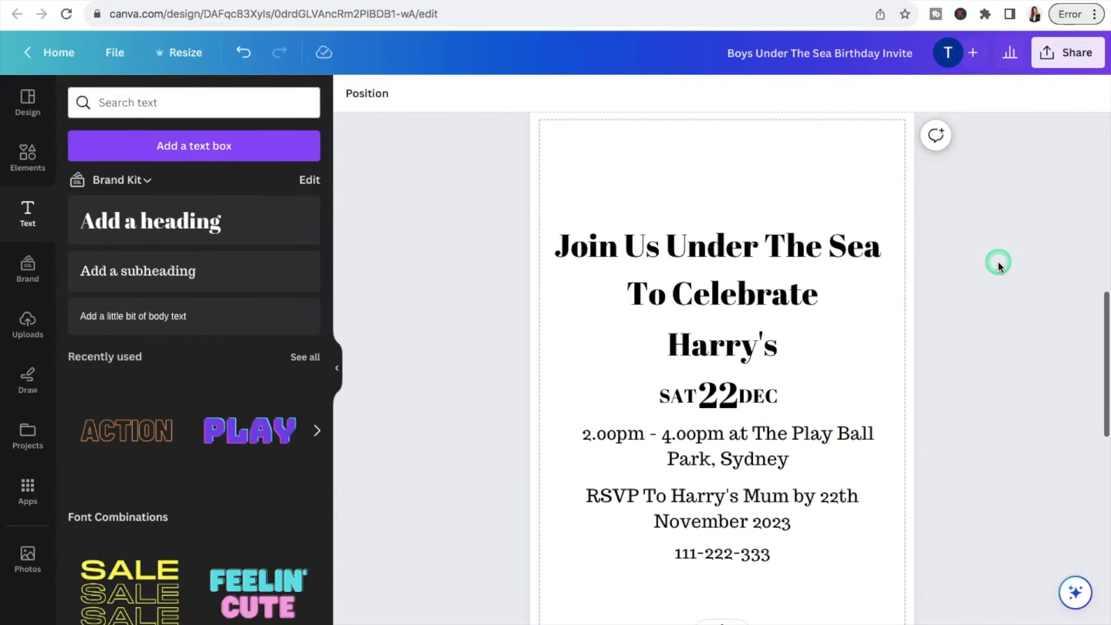
{"action": "double_click", "coordinate": [813, 250]}
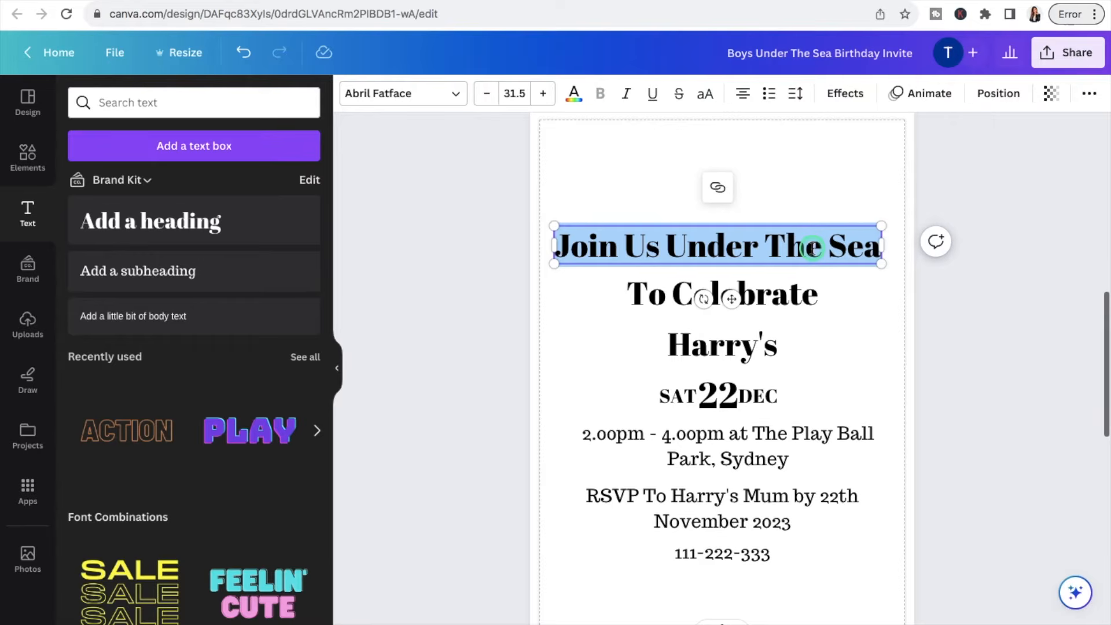
{"action": "left_click", "coordinate": [457, 96]}
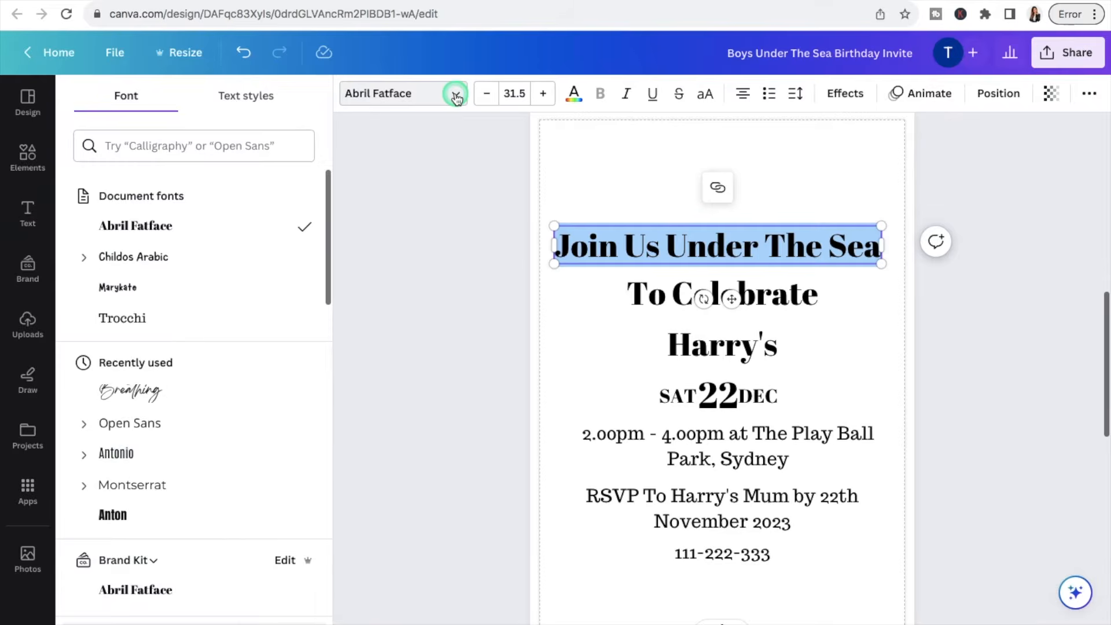
{"action": "scroll", "coordinate": [166, 318], "scroll_direction": "down", "scroll_amount": 5}
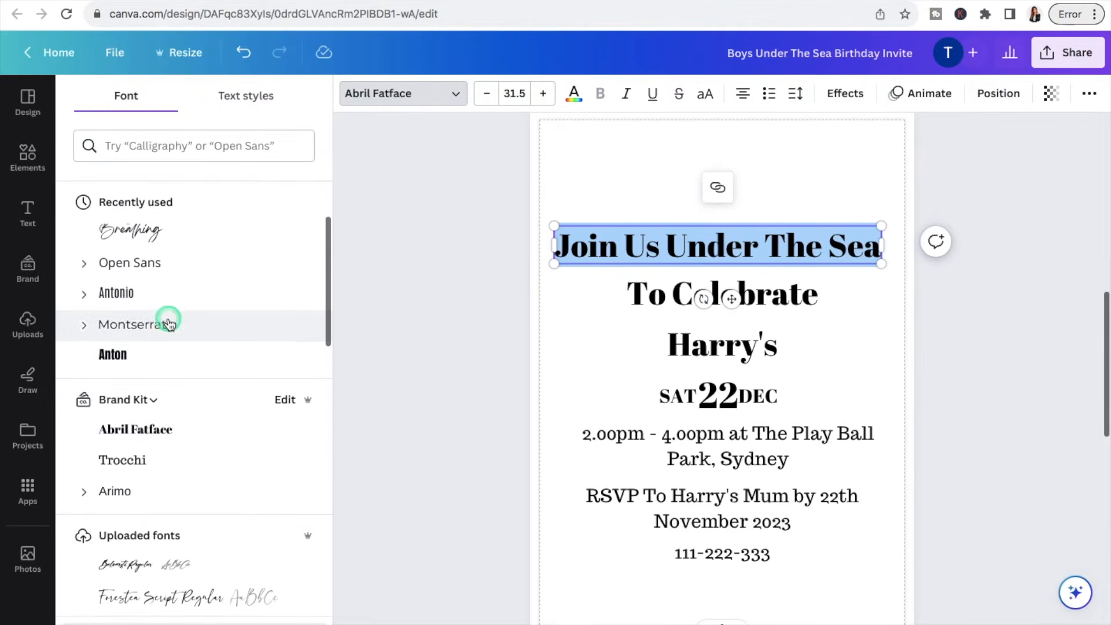
{"action": "scroll", "coordinate": [169, 323], "scroll_direction": "down", "scroll_amount": 2}
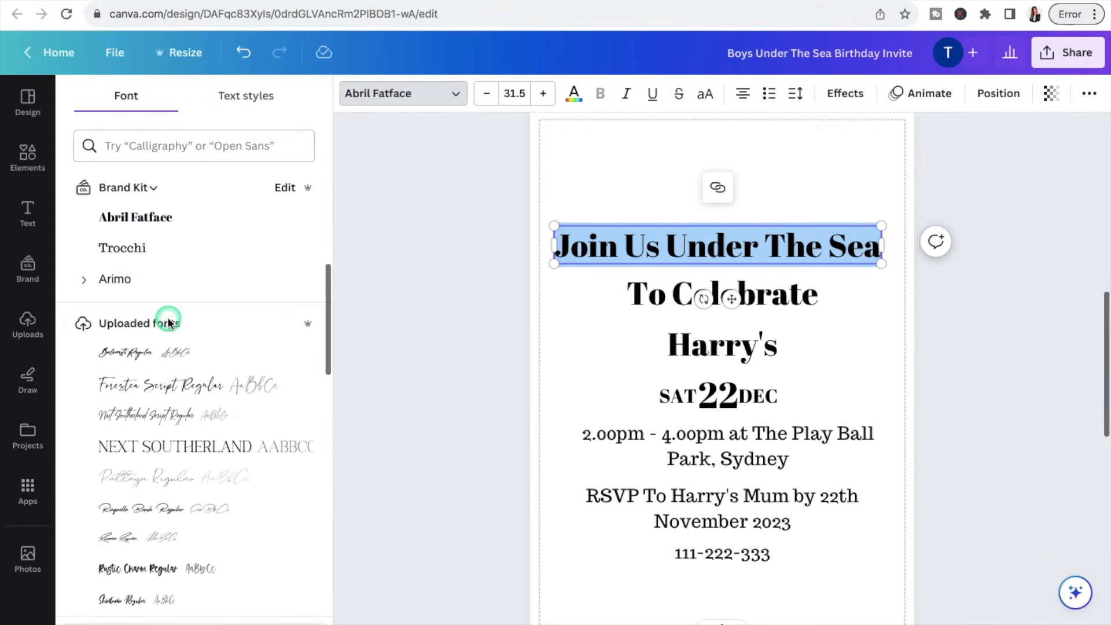
{"action": "scroll", "coordinate": [168, 322], "scroll_direction": "up", "scroll_amount": 1}
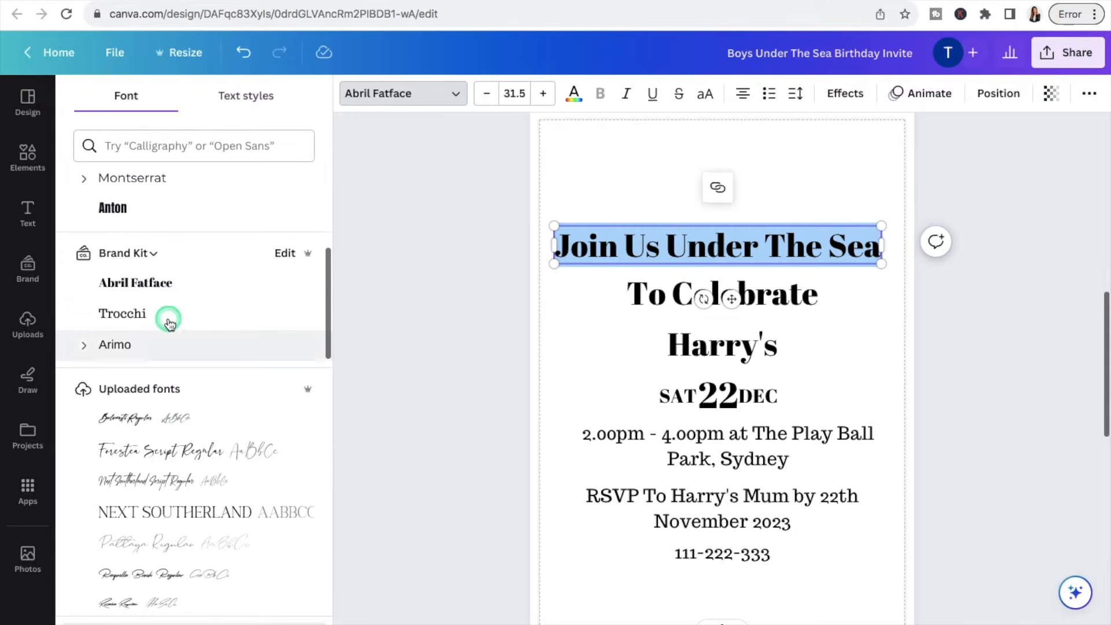
{"action": "scroll", "coordinate": [281, 324], "scroll_direction": "down", "scroll_amount": 10}
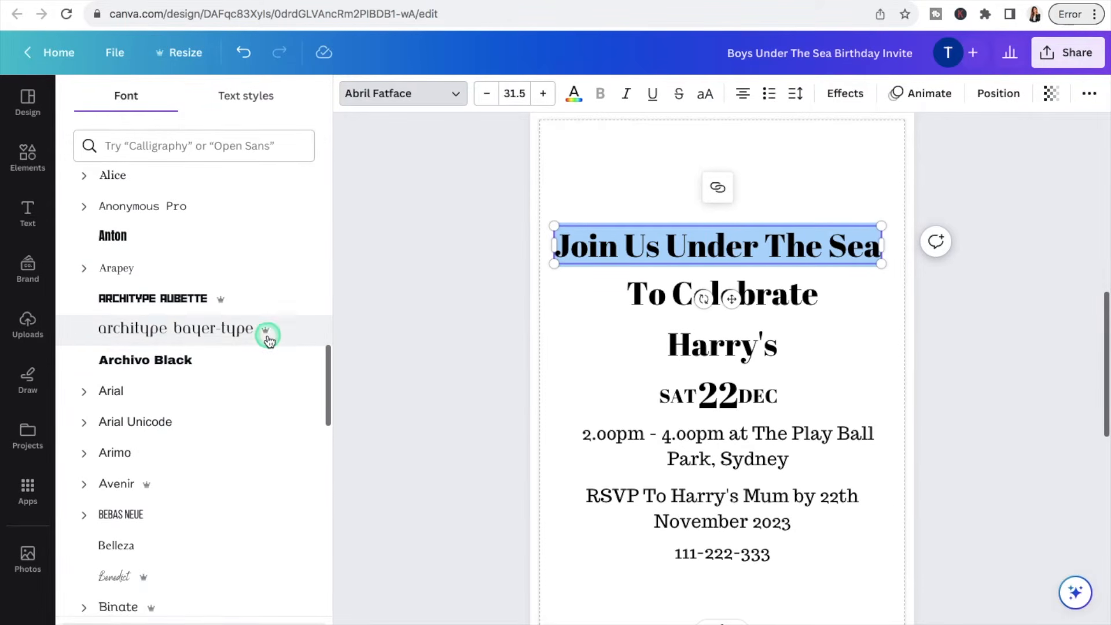
{"action": "scroll", "coordinate": [258, 383], "scroll_direction": "up", "scroll_amount": 12}
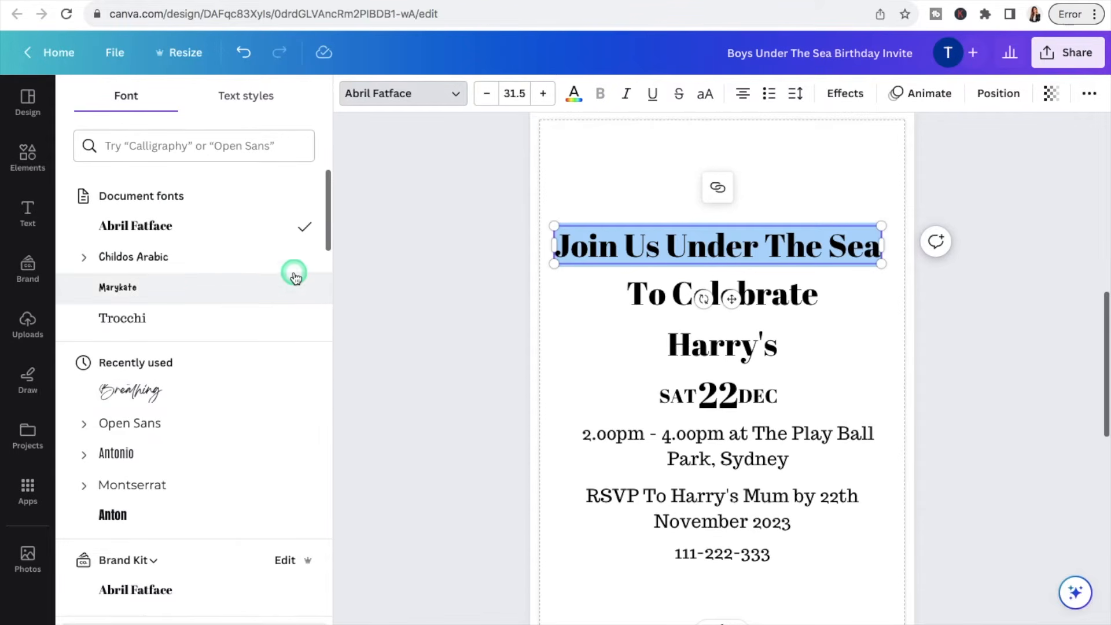
{"action": "left_click", "coordinate": [191, 292]}
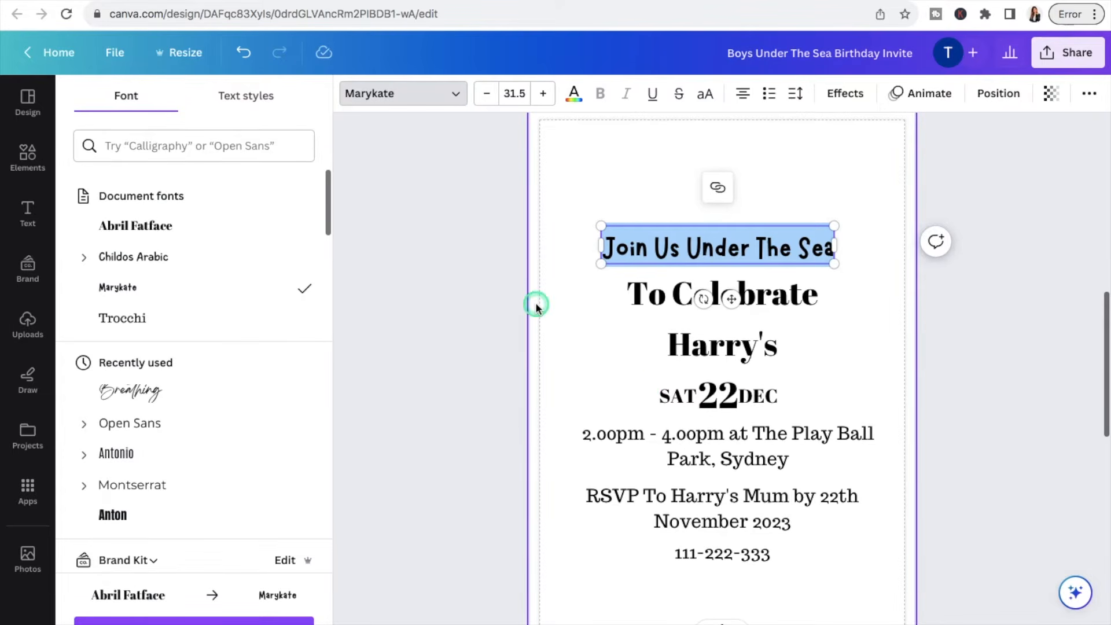
Step: Set the font of the "To Celebrate" line to Childos Arabic
{"action": "double_click", "coordinate": [664, 294]}
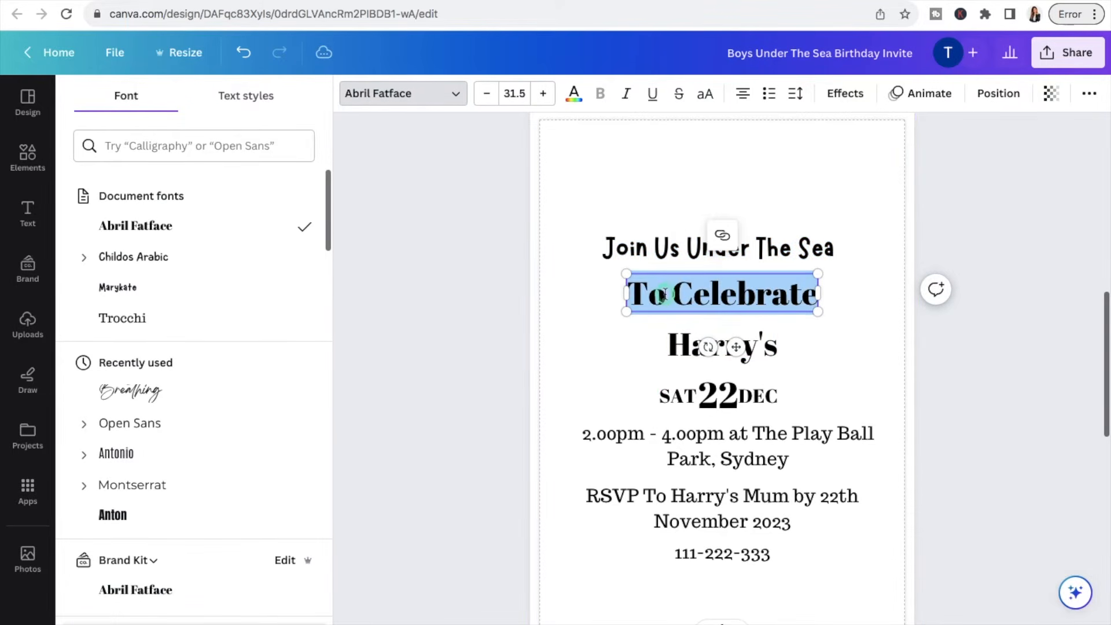
{"action": "left_click", "coordinate": [220, 267]}
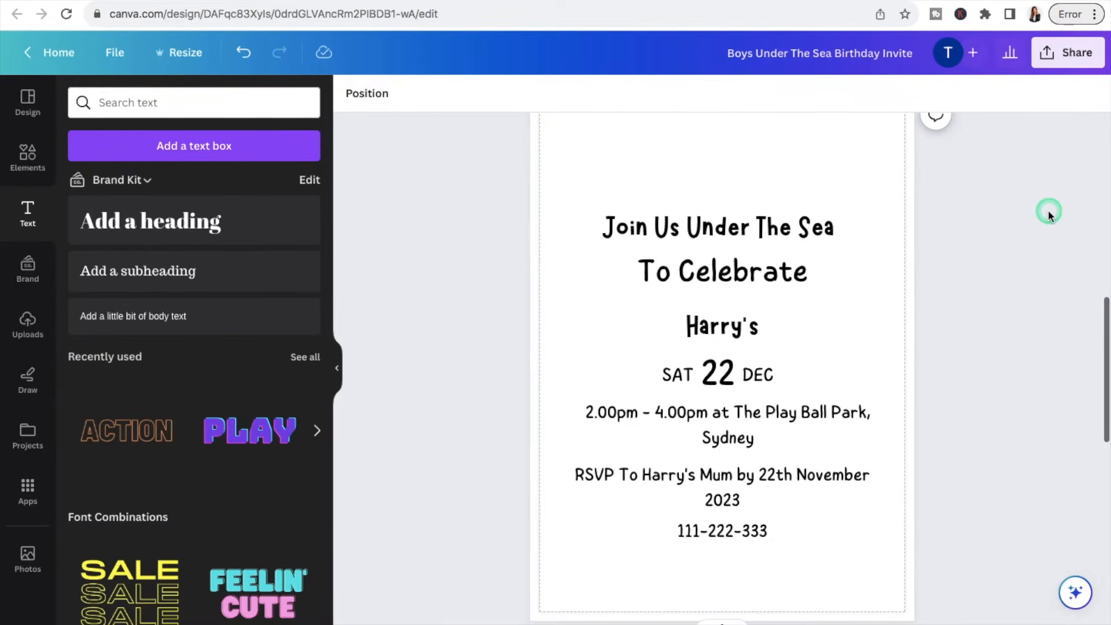
{"action": "scroll", "coordinate": [1048, 209], "scroll_direction": "up", "scroll_amount": 2}
{"action": "scroll", "coordinate": [1048, 210], "scroll_direction": "down", "scroll_amount": 1}
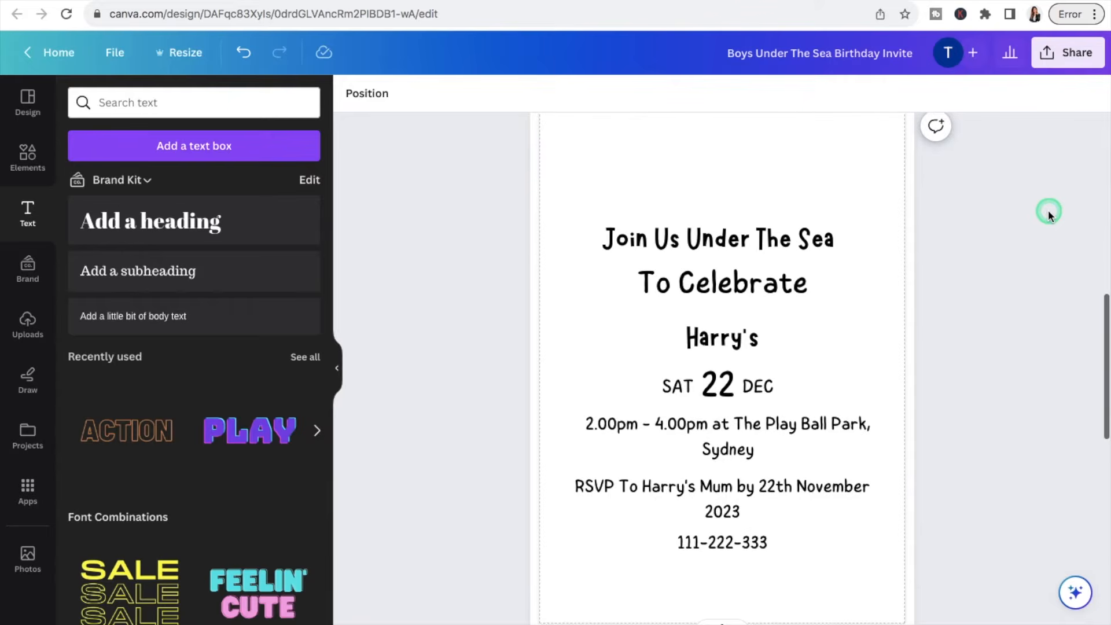
{"action": "scroll", "coordinate": [1049, 212], "scroll_direction": "down", "scroll_amount": 1}
{"action": "scroll", "coordinate": [1049, 212], "scroll_direction": "up", "scroll_amount": 2}
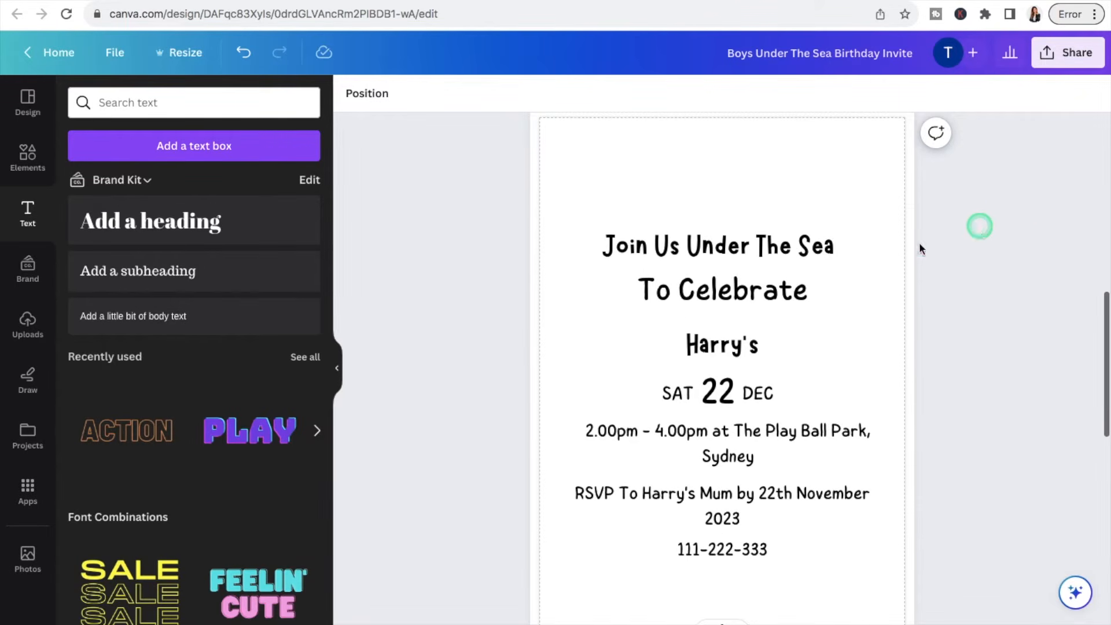
Step: Enlarge the "Join Us Under The Sea" heading to about size 41.4, move it slightly up, and enlarge the child's name line
{"action": "left_click", "coordinate": [795, 247]}
{"action": "left_click_drag", "start_coordinate": [836, 231], "coordinate": [881, 186]}
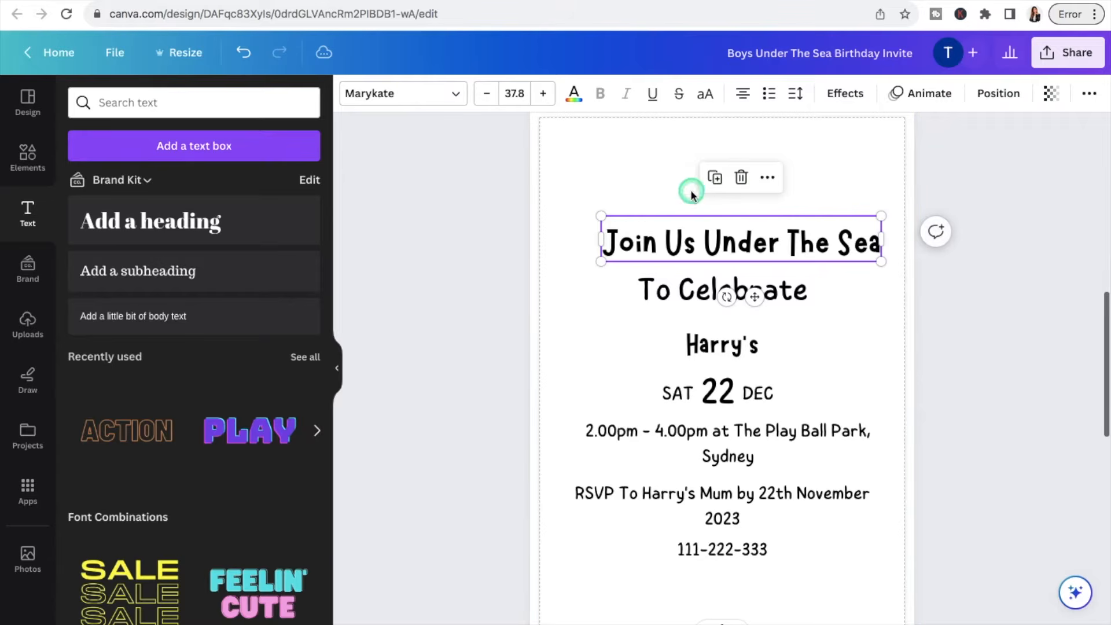
{"action": "left_click_drag", "start_coordinate": [602, 214], "coordinate": [579, 205]}
{"action": "left_click", "coordinate": [998, 199]}
{"action": "left_click_drag", "start_coordinate": [818, 238], "coordinate": [822, 225]}
{"action": "left_click", "coordinate": [722, 345]}
{"action": "left_click_drag", "start_coordinate": [675, 317], "coordinate": [650, 307]}
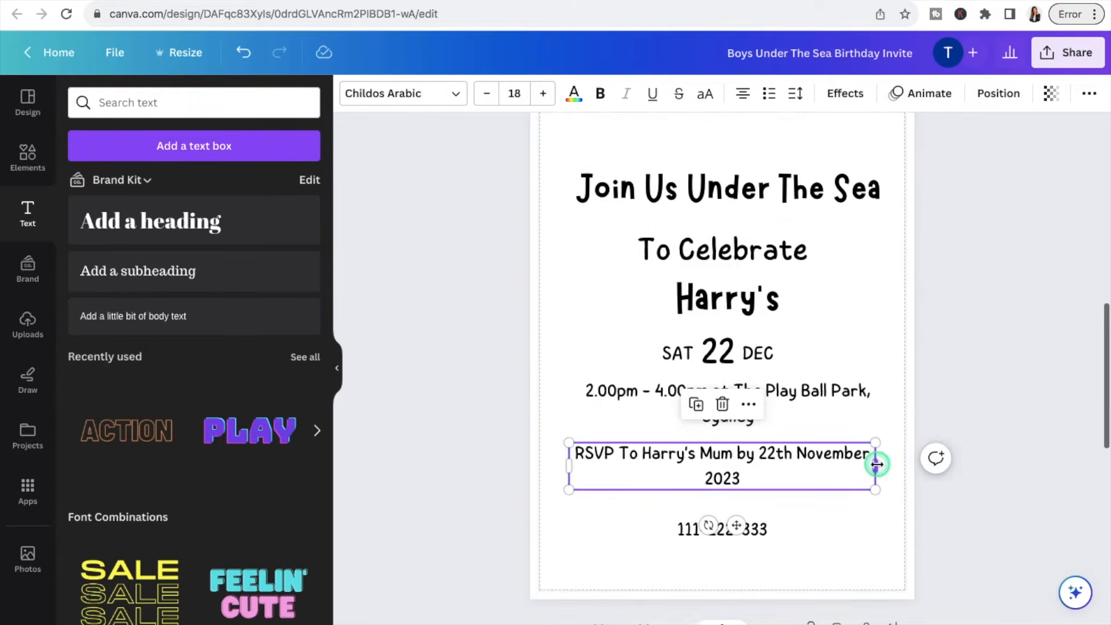
Step: Narrow the RSVP and time-and-venue text boxes and shift the phone number slightly so it lines up beneath the RSVP text
{"action": "left_click_drag", "start_coordinate": [877, 465], "coordinate": [830, 465]}
{"action": "left_click_drag", "start_coordinate": [714, 526], "coordinate": [744, 529]}
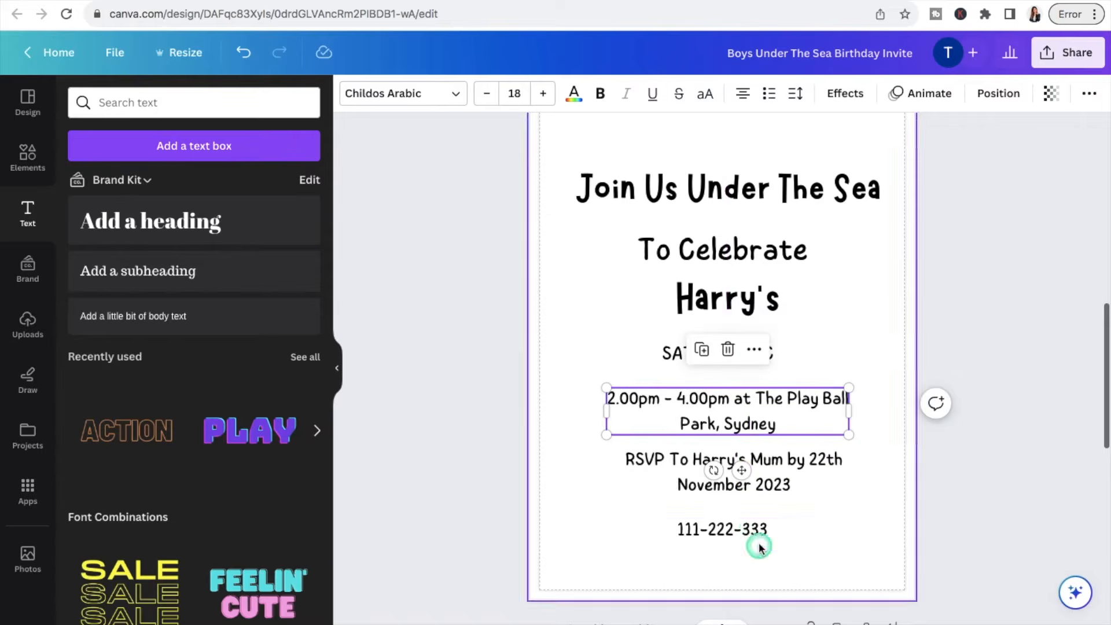
{"action": "left_click_drag", "start_coordinate": [760, 530], "coordinate": [770, 529]}
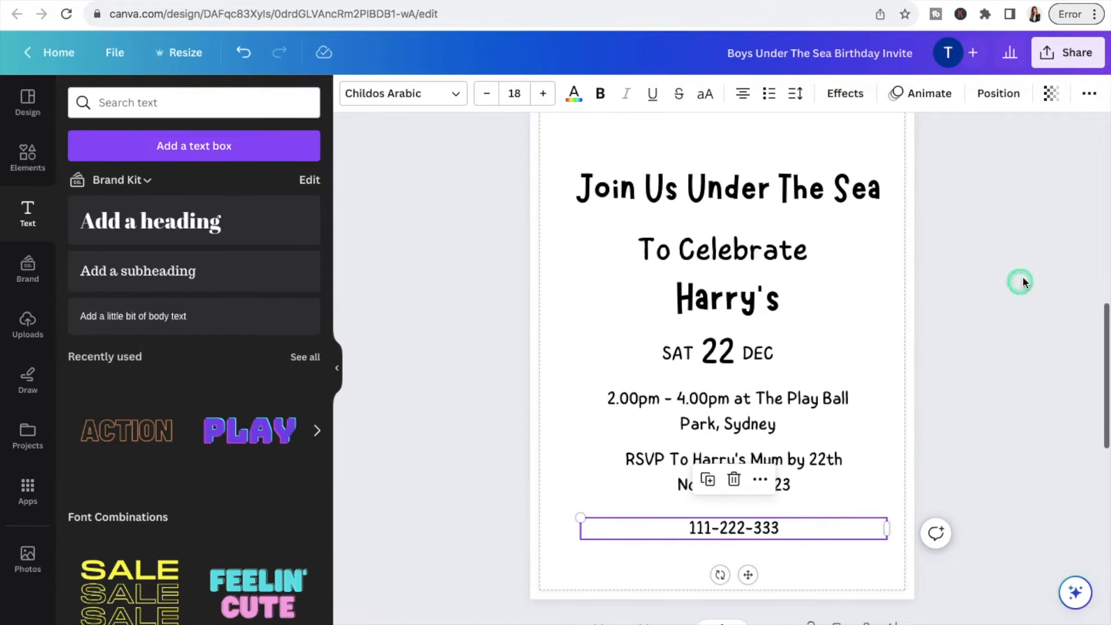
Step: Try the solid purple #8C52FF as the text colour of the "Join Us Under The Sea" heading
{"action": "left_click", "coordinate": [848, 195]}
{"action": "double_click", "coordinate": [846, 197]}
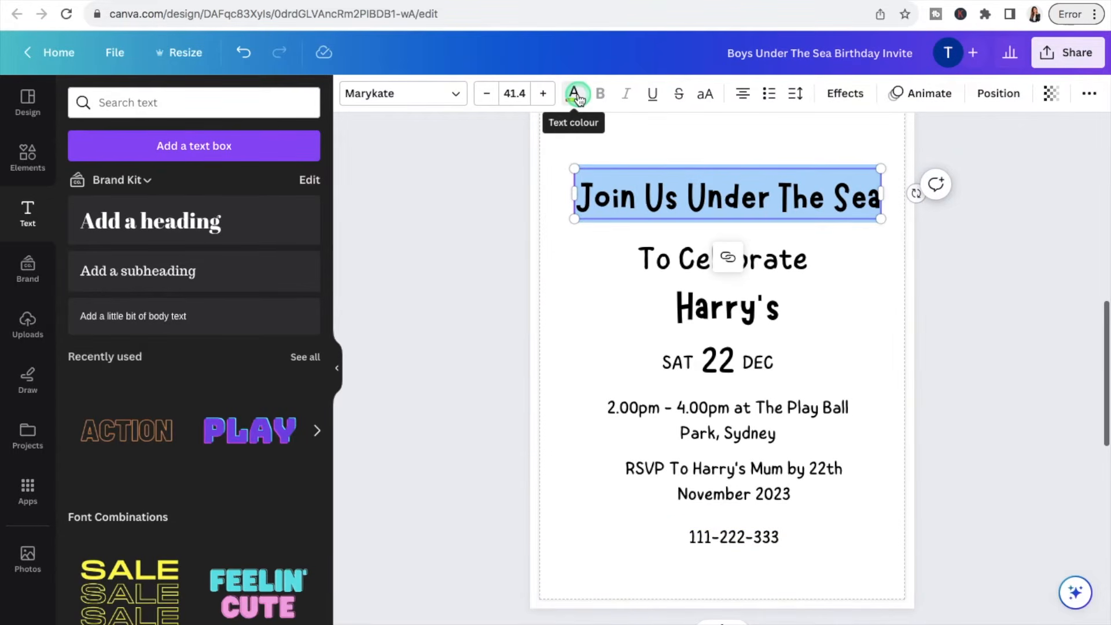
{"action": "left_click", "coordinate": [575, 94]}
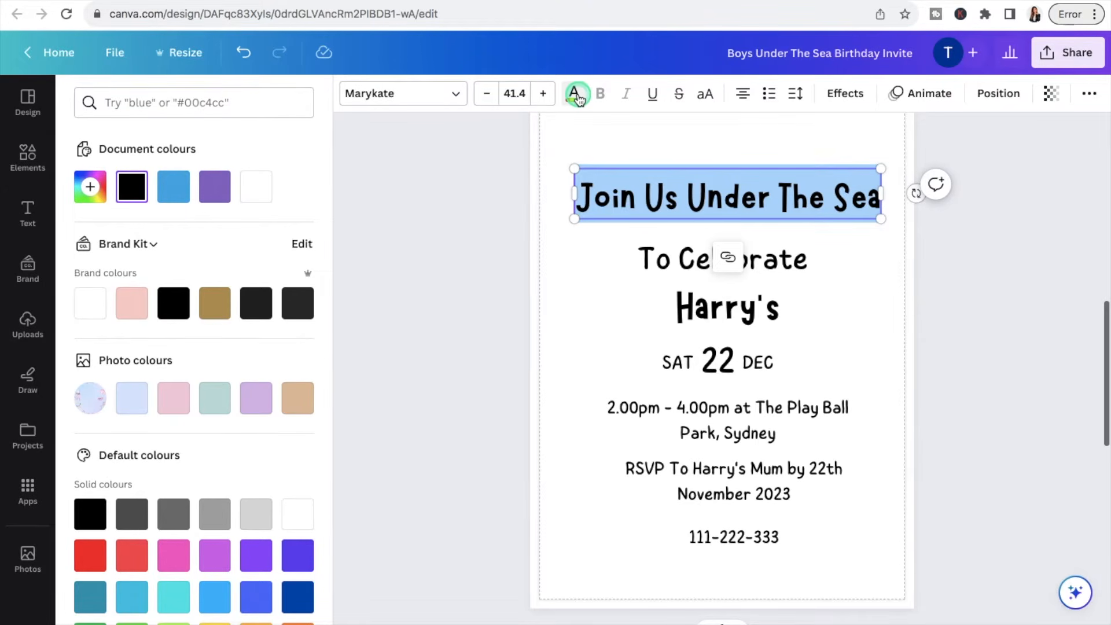
{"action": "scroll", "coordinate": [242, 415], "scroll_direction": "down", "scroll_amount": 2}
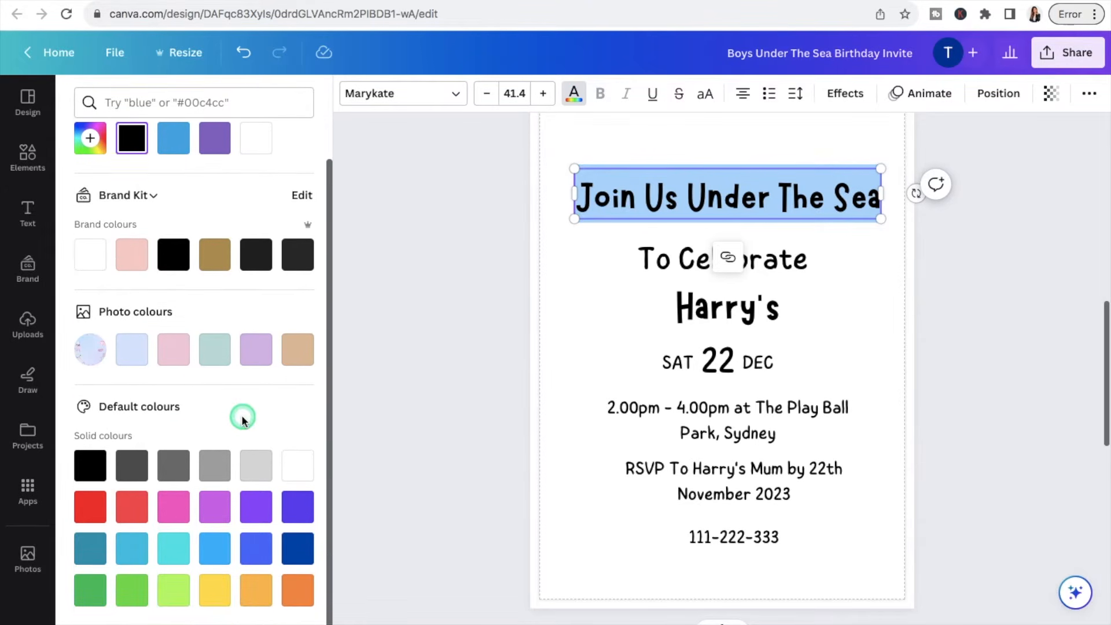
{"action": "scroll", "coordinate": [216, 586], "scroll_direction": "up", "scroll_amount": 2}
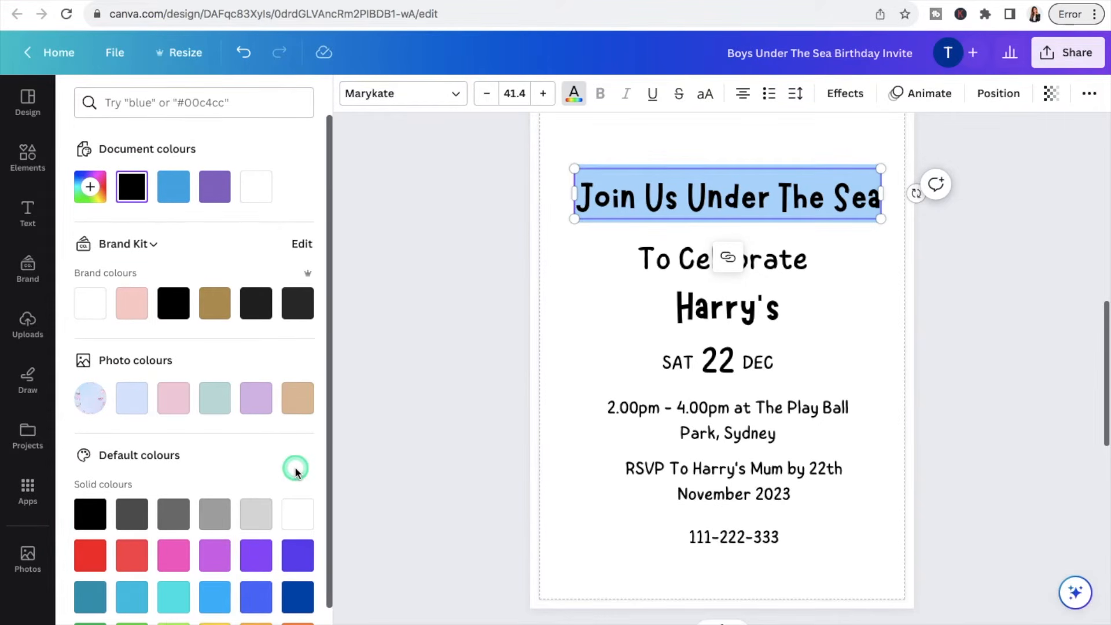
{"action": "scroll", "coordinate": [295, 466], "scroll_direction": "down", "scroll_amount": 2}
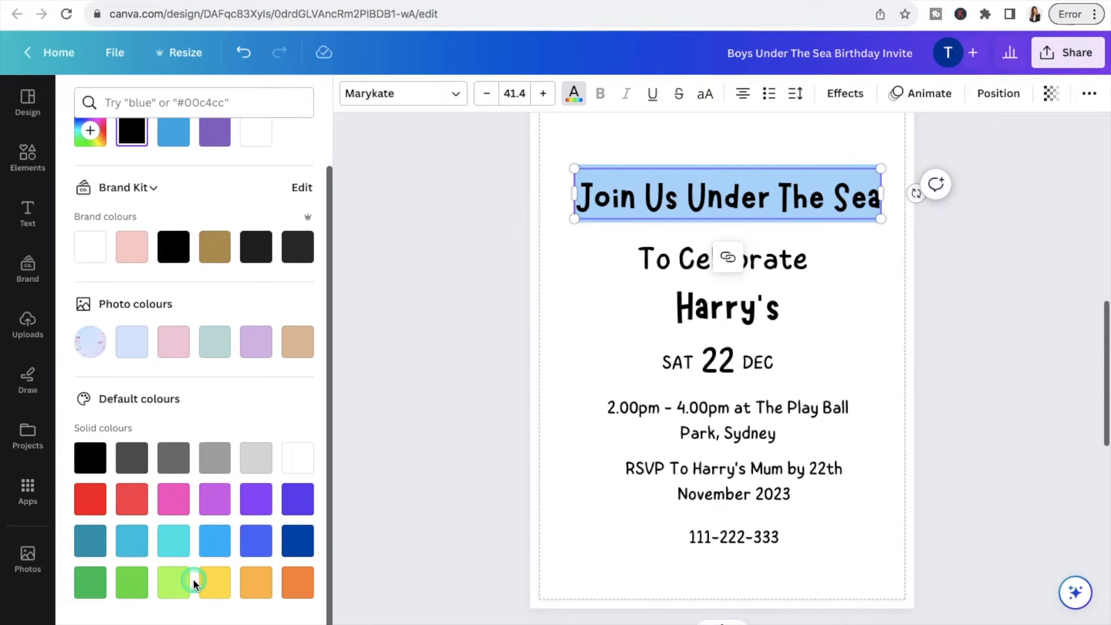
{"action": "left_click", "coordinate": [256, 500]}
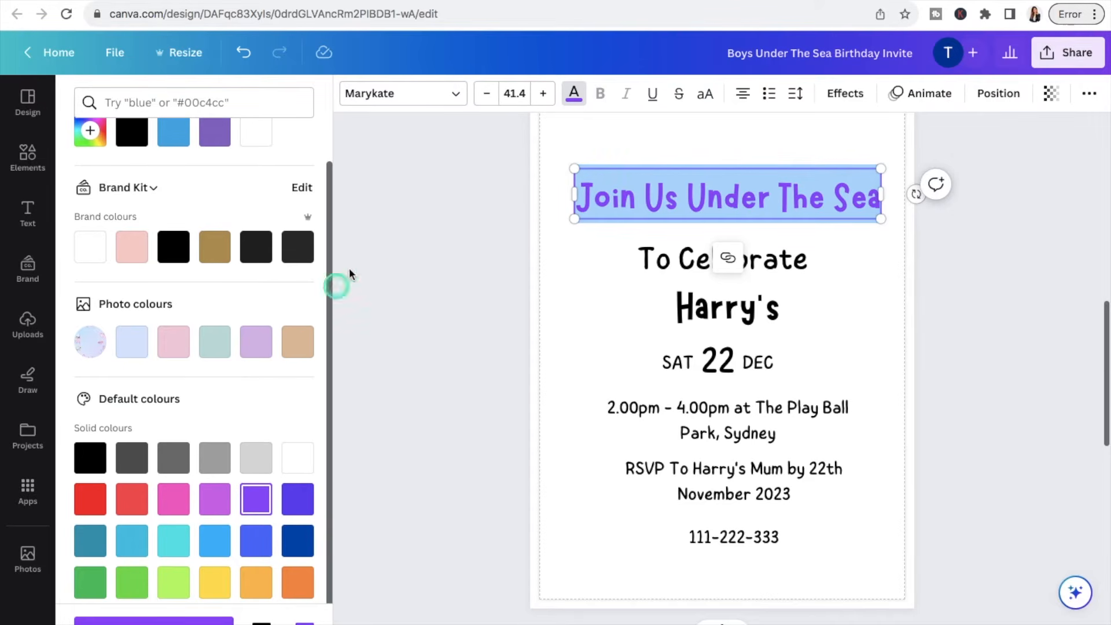
Step: Try a lighter custom purple, #B29BDF, on the "Join Us Under The Sea" heading
{"action": "scroll", "coordinate": [200, 162], "scroll_direction": "up", "scroll_amount": 2}
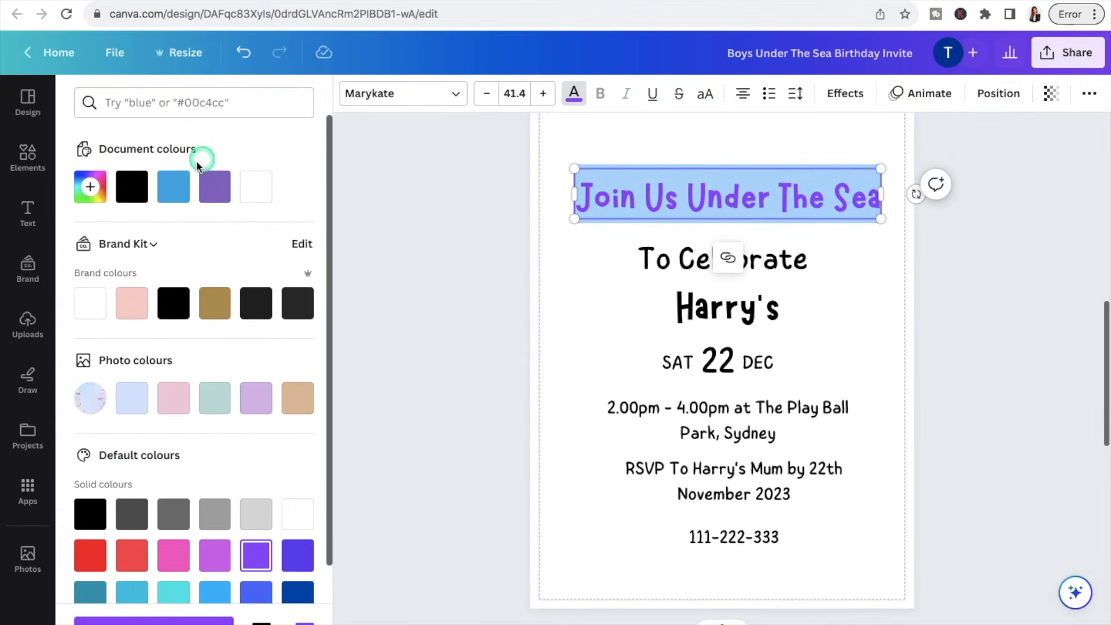
{"action": "left_click", "coordinate": [89, 191]}
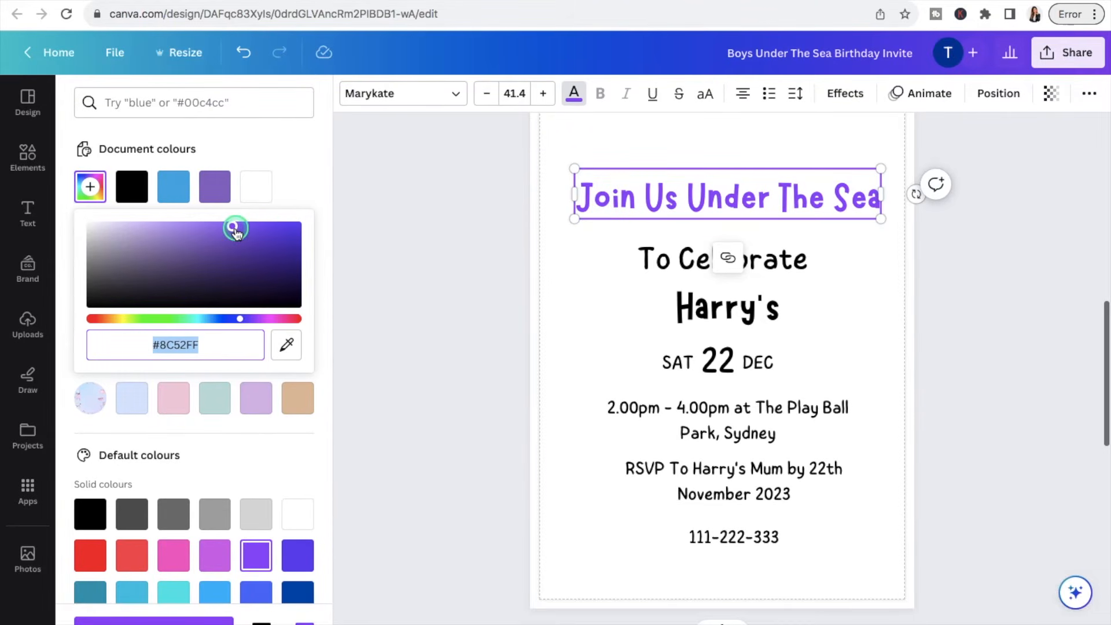
{"action": "left_click_drag", "start_coordinate": [235, 230], "coordinate": [152, 231]}
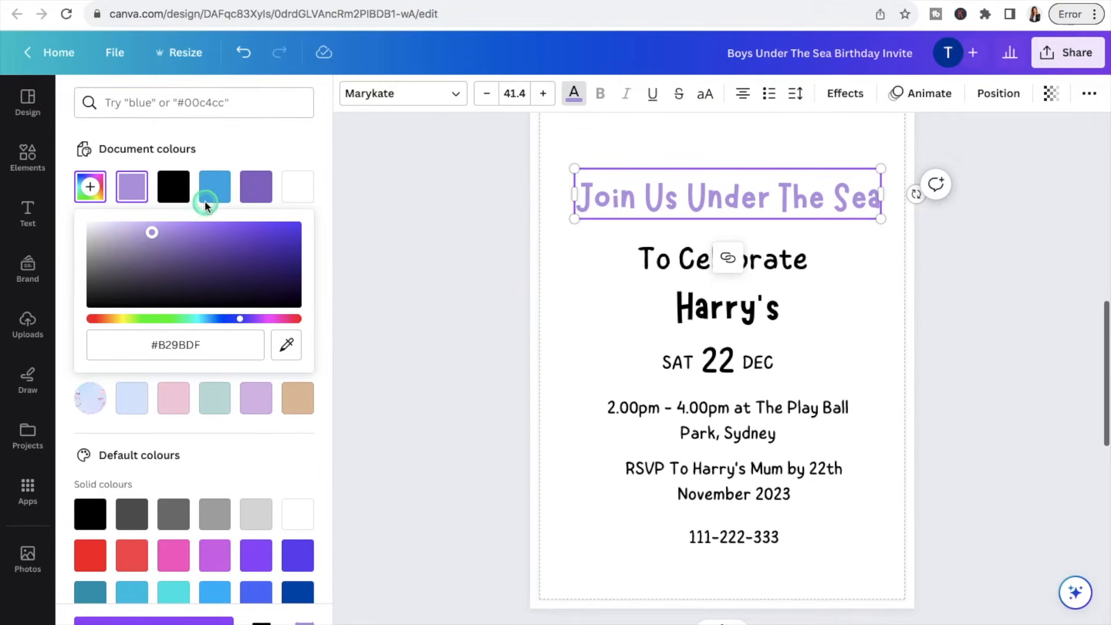
Step: Colour the "Join Us Under The Sea" heading blue and the "To Celebrate" line purple, using the existing document colours
{"action": "left_click", "coordinate": [214, 185]}
{"action": "scroll", "coordinate": [981, 261], "scroll_direction": "up", "scroll_amount": 2}
{"action": "double_click", "coordinate": [770, 354]}
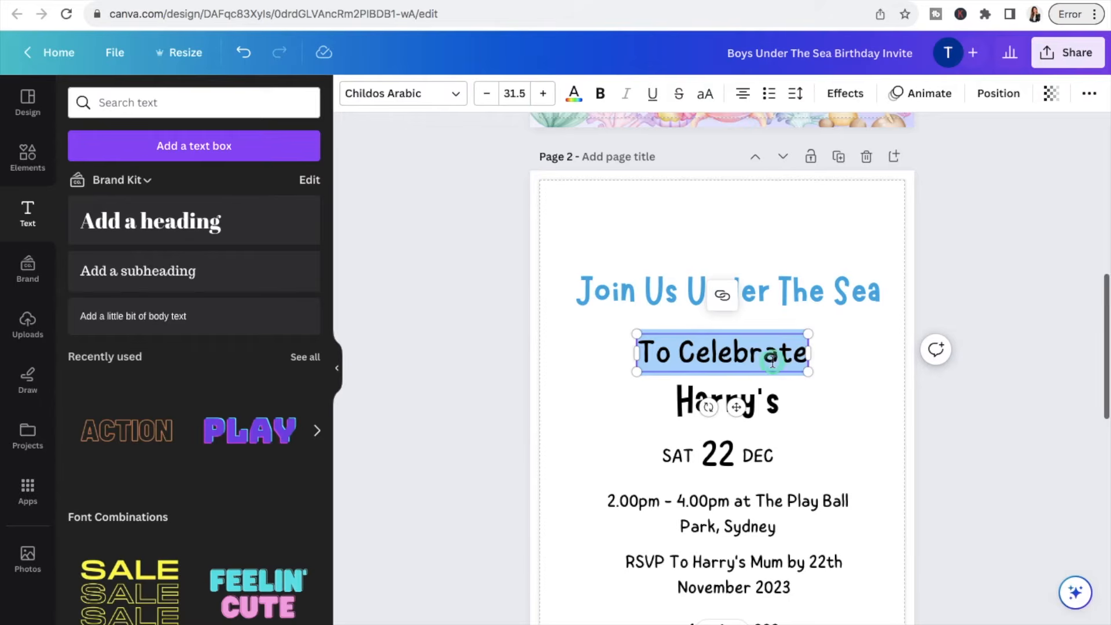
{"action": "left_click", "coordinate": [575, 94]}
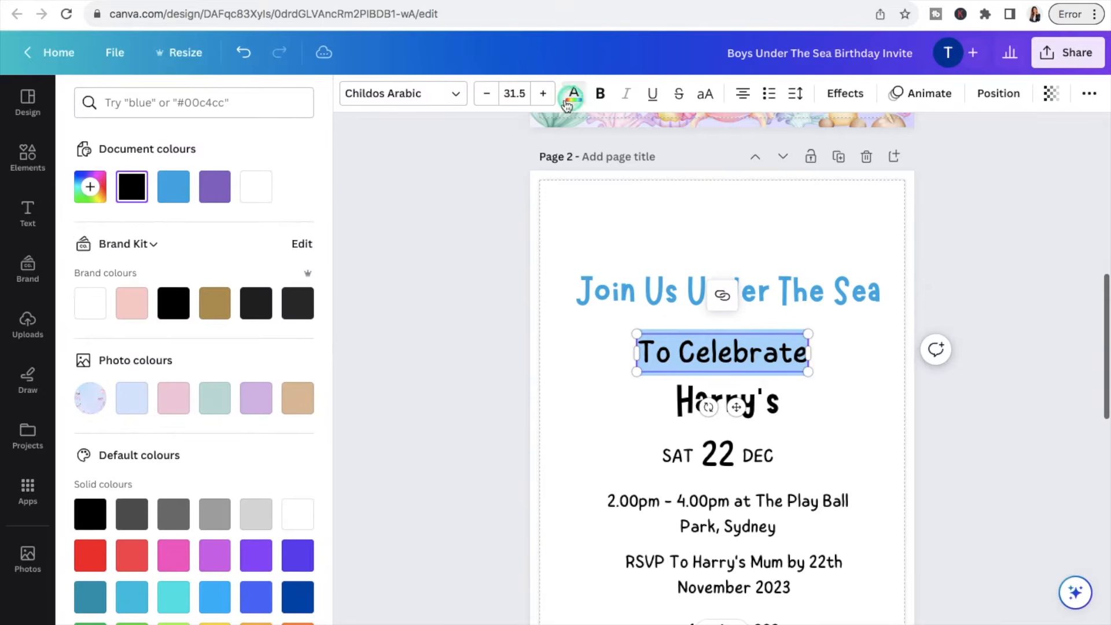
{"action": "left_click", "coordinate": [215, 187]}
{"action": "left_click", "coordinate": [1009, 191]}
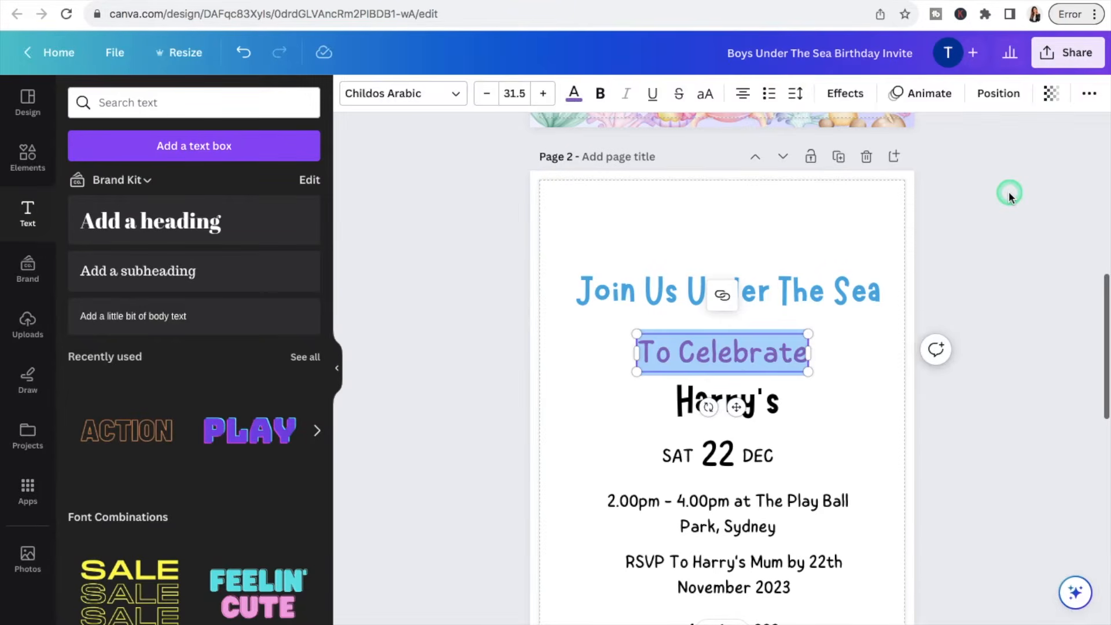
{"action": "left_click", "coordinate": [1009, 191]}
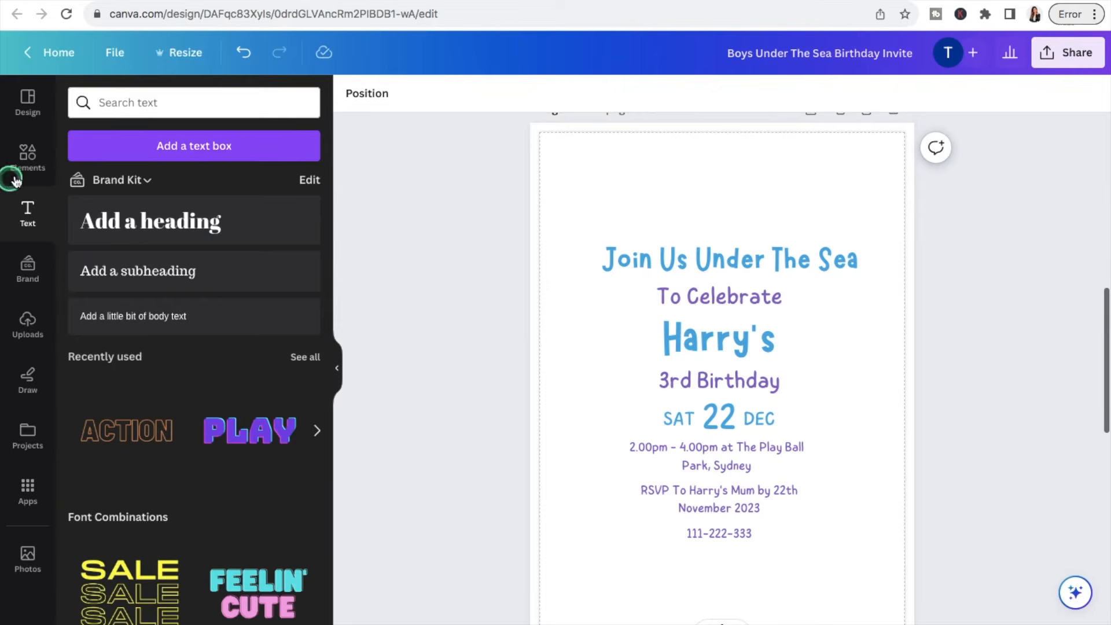
Step: Search the elements library for "blue rainbow background"
{"action": "left_click", "coordinate": [29, 162]}
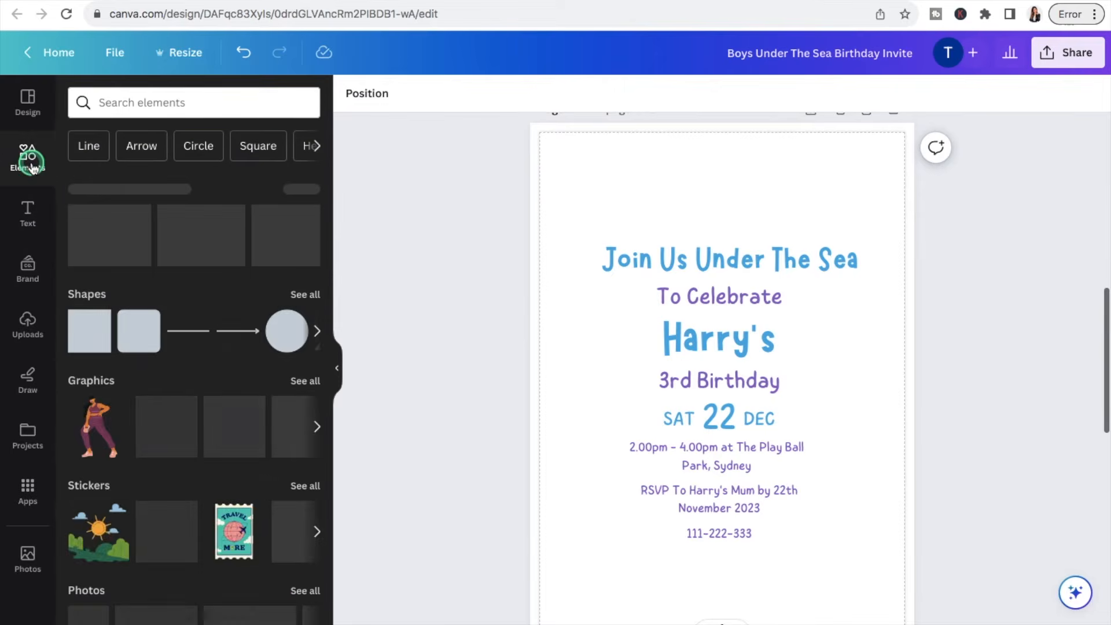
{"action": "left_click", "coordinate": [166, 106]}
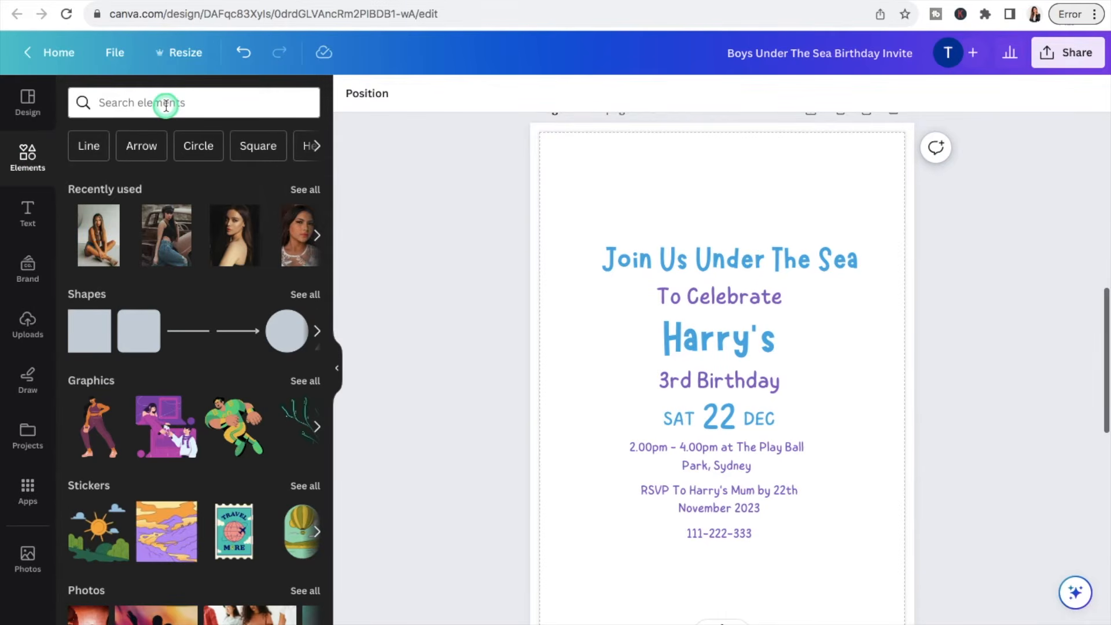
{"action": "left_click", "coordinate": [166, 106]}
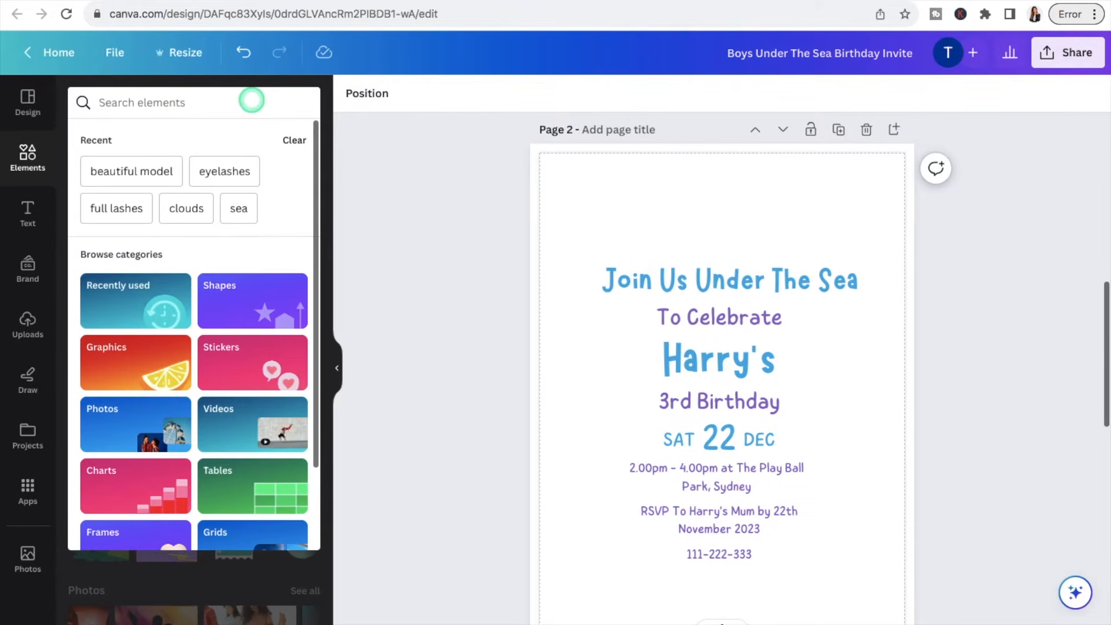
{"action": "type", "text": "RAIN"}
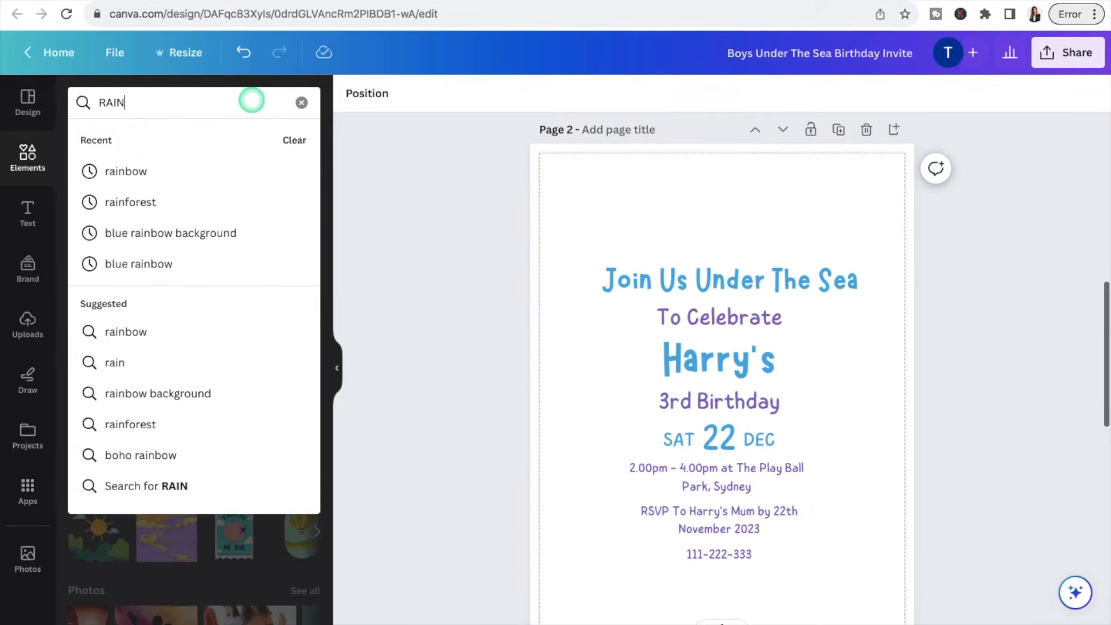
{"action": "left_click", "coordinate": [202, 233]}
Step: Filter the blue rainbow background results to free items only
{"action": "left_click", "coordinate": [305, 103]}
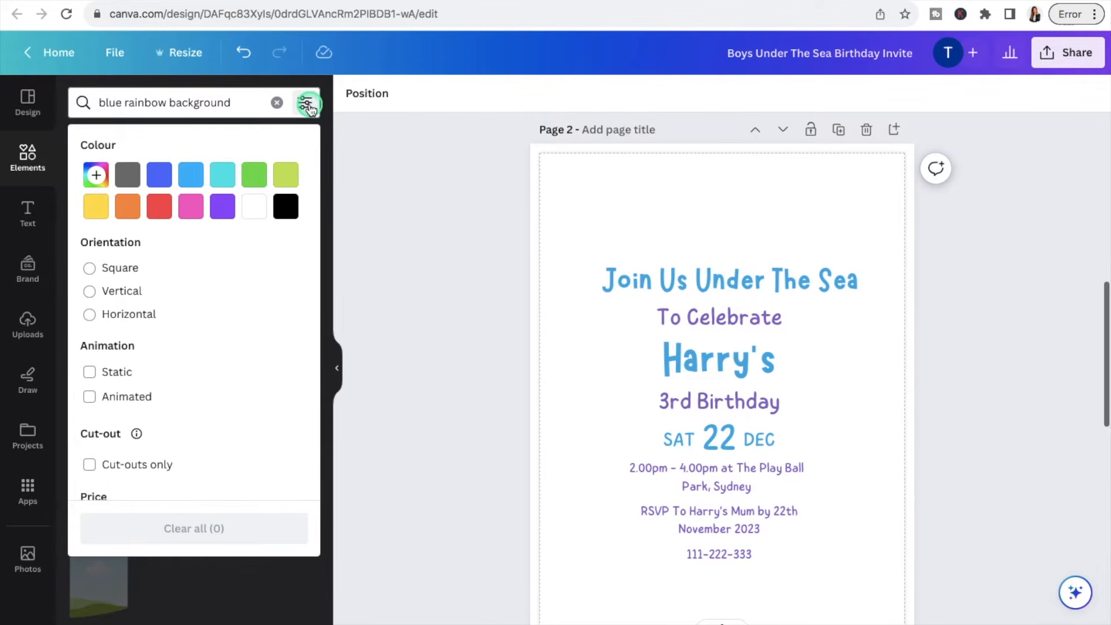
{"action": "scroll", "coordinate": [253, 232], "scroll_direction": "down", "scroll_amount": 2}
{"action": "left_click", "coordinate": [91, 451]}
{"action": "left_click", "coordinate": [416, 277]}
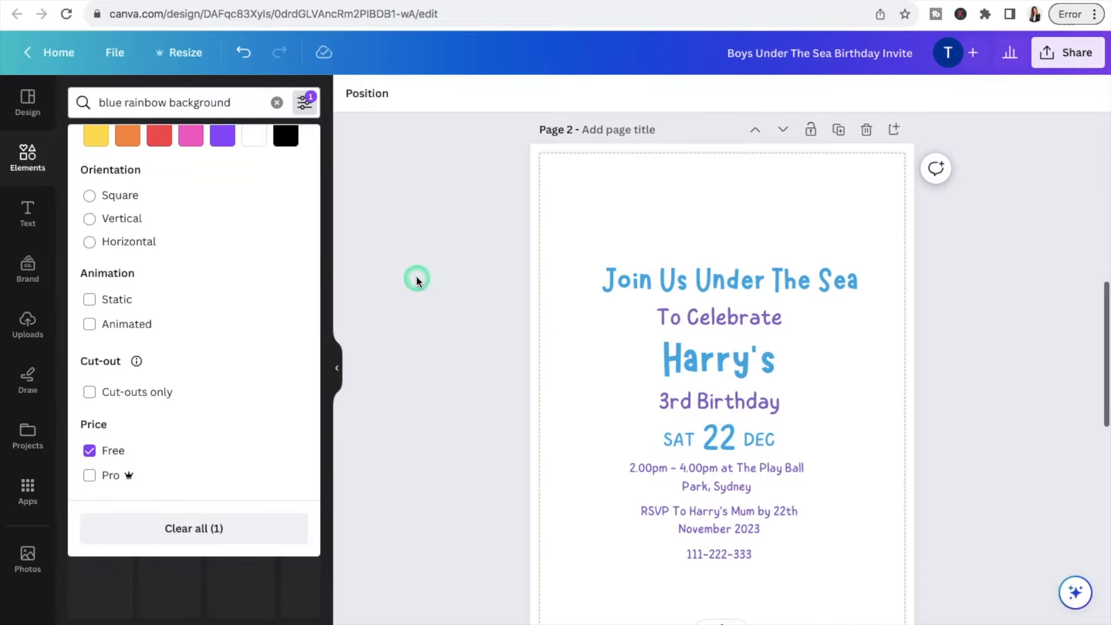
{"action": "left_click", "coordinate": [272, 296]}
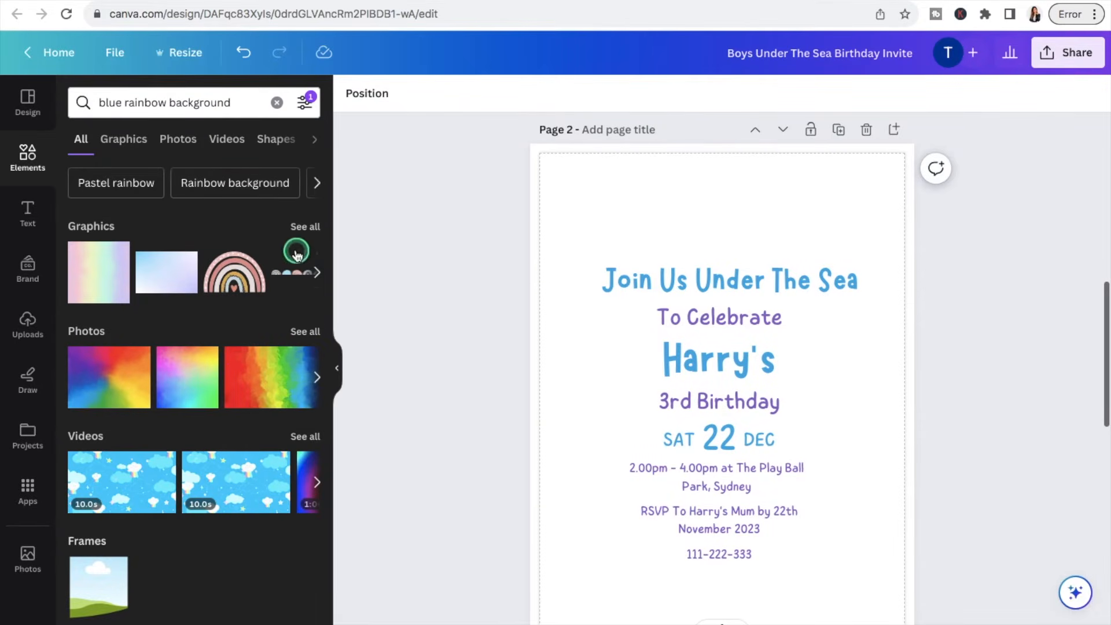
Step: Browse the photo results and add the wide, soft pink-to-blue cloud photo to the invitation page
{"action": "left_click", "coordinate": [180, 149]}
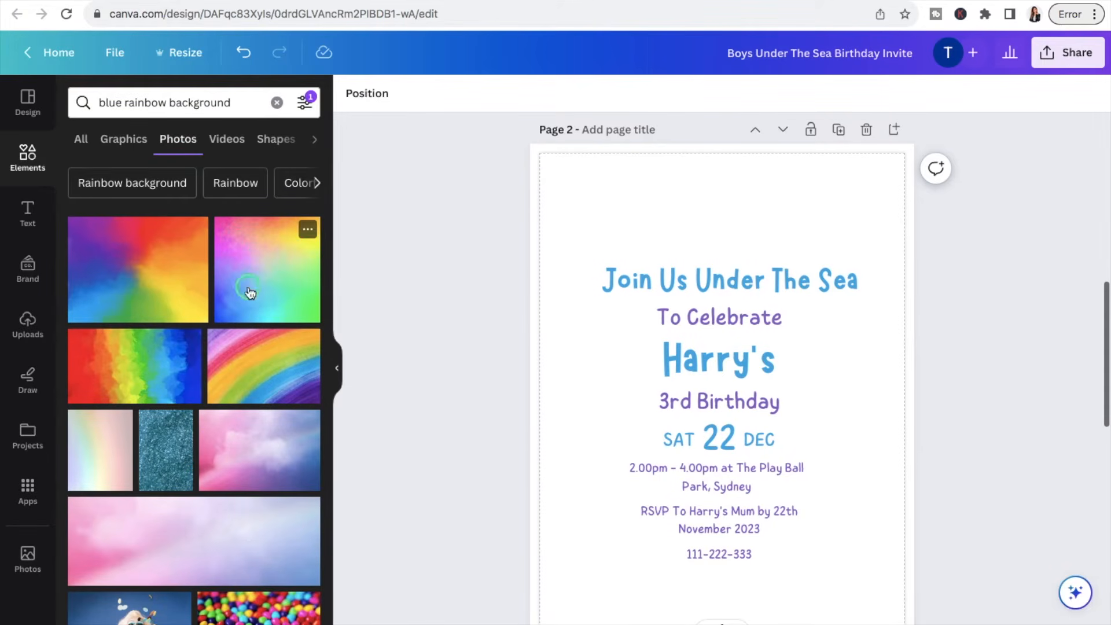
{"action": "scroll", "coordinate": [246, 268], "scroll_direction": "down", "scroll_amount": 2}
{"action": "scroll", "coordinate": [246, 269], "scroll_direction": "down", "scroll_amount": 6}
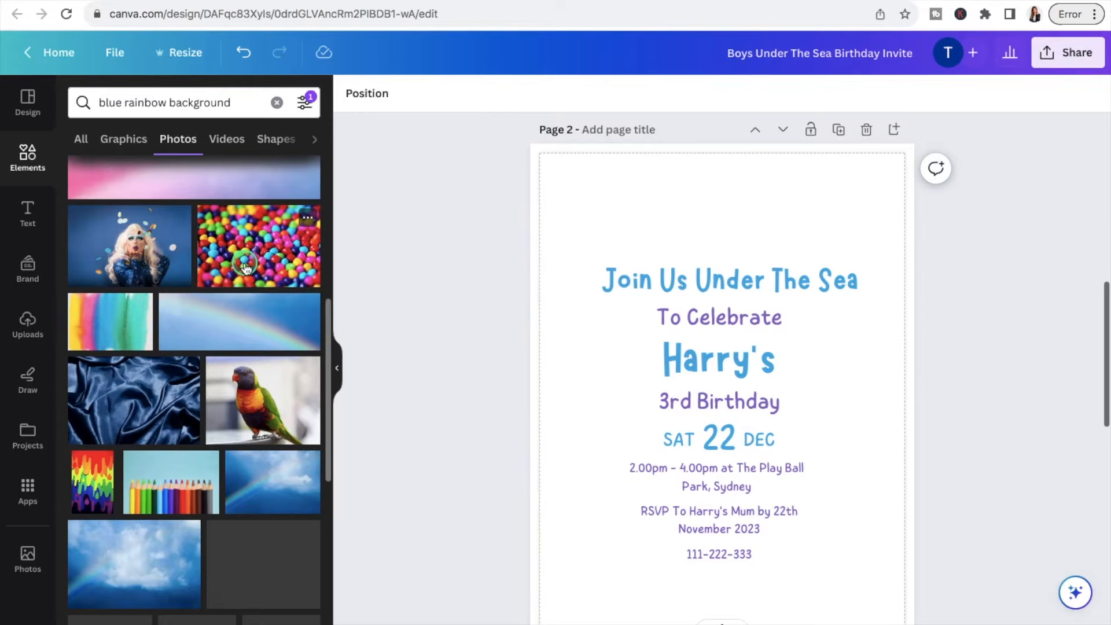
{"action": "scroll", "coordinate": [272, 255], "scroll_direction": "up", "scroll_amount": 6}
{"action": "scroll", "coordinate": [299, 248], "scroll_direction": "down", "scroll_amount": 2}
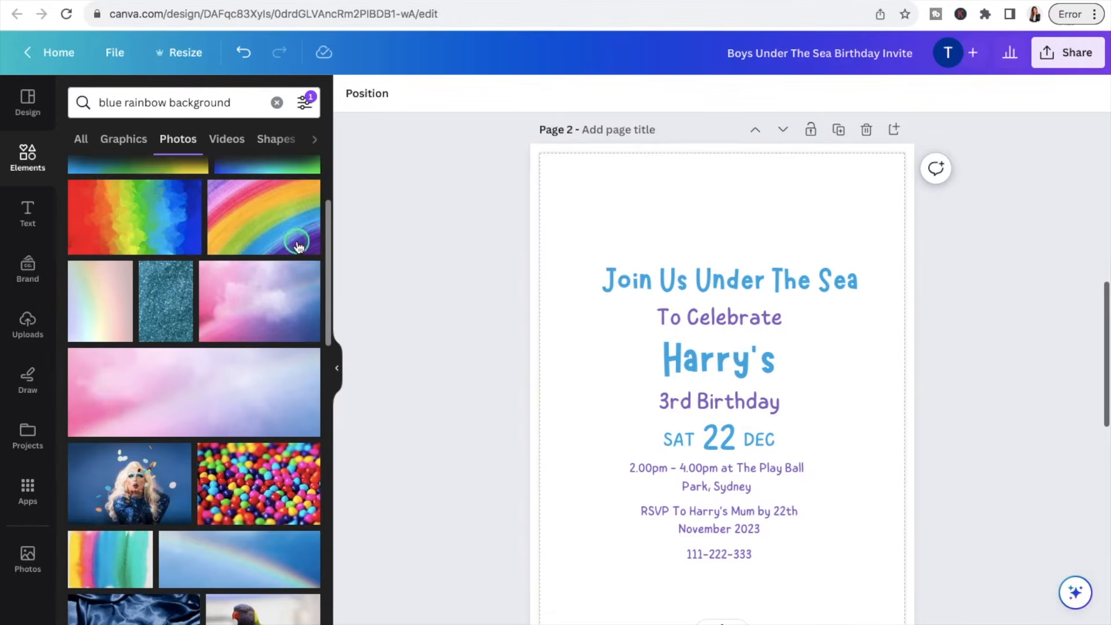
{"action": "left_click", "coordinate": [212, 386]}
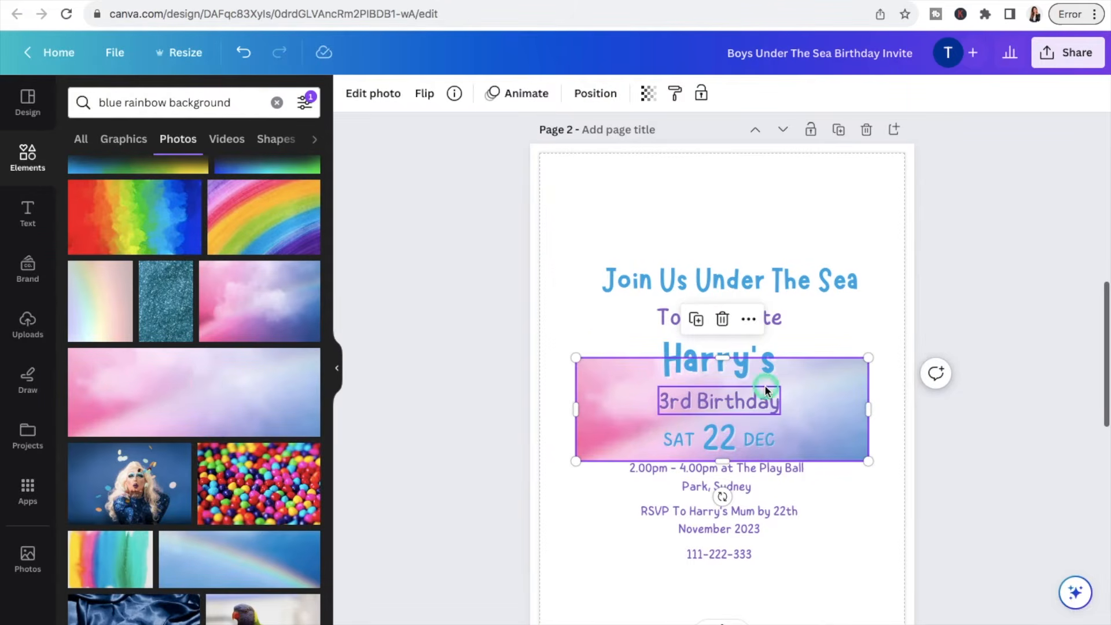
Step: Set the pink-to-blue cloud photo as the background of the invitation page
{"action": "scroll", "coordinate": [832, 404], "scroll_direction": "down", "scroll_amount": 1}
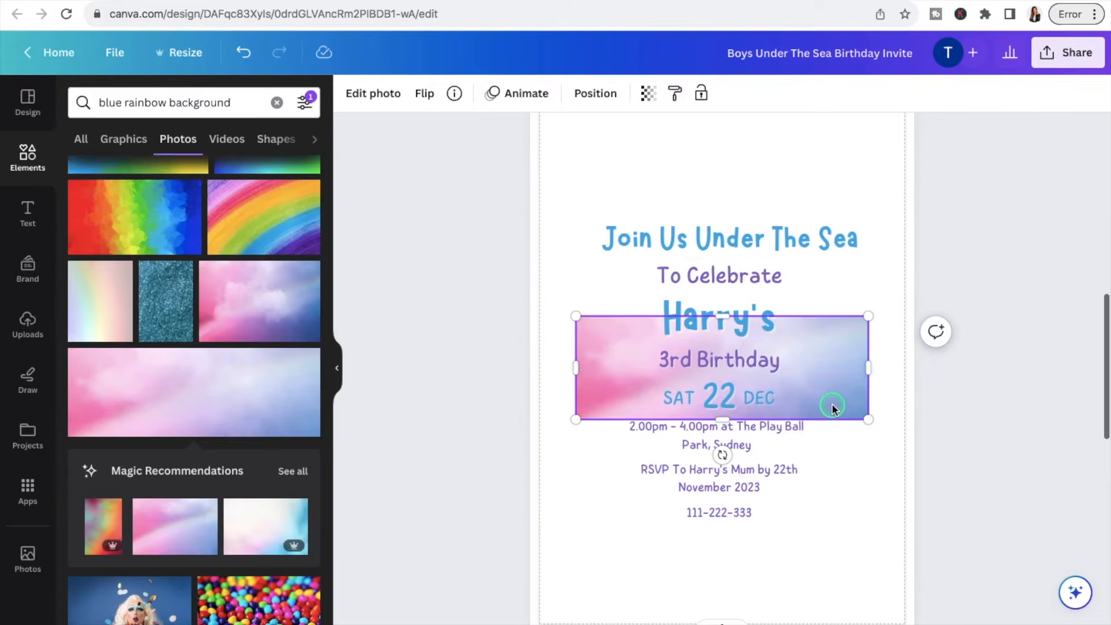
{"action": "scroll", "coordinate": [832, 404], "scroll_direction": "up", "scroll_amount": 1}
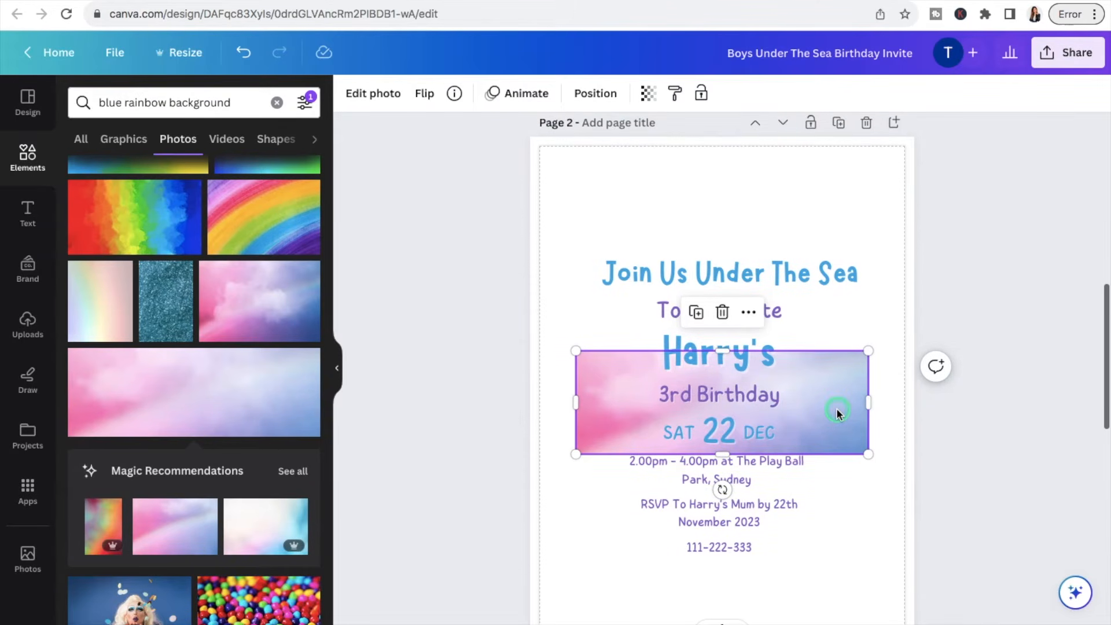
{"action": "left_click", "coordinate": [753, 316]}
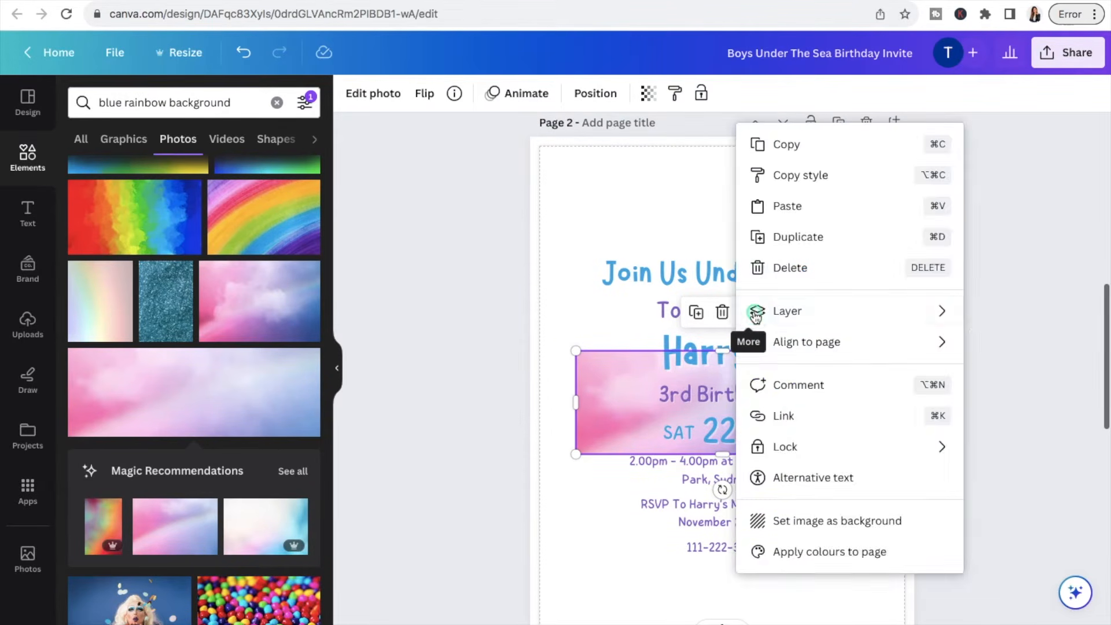
{"action": "left_click", "coordinate": [837, 524]}
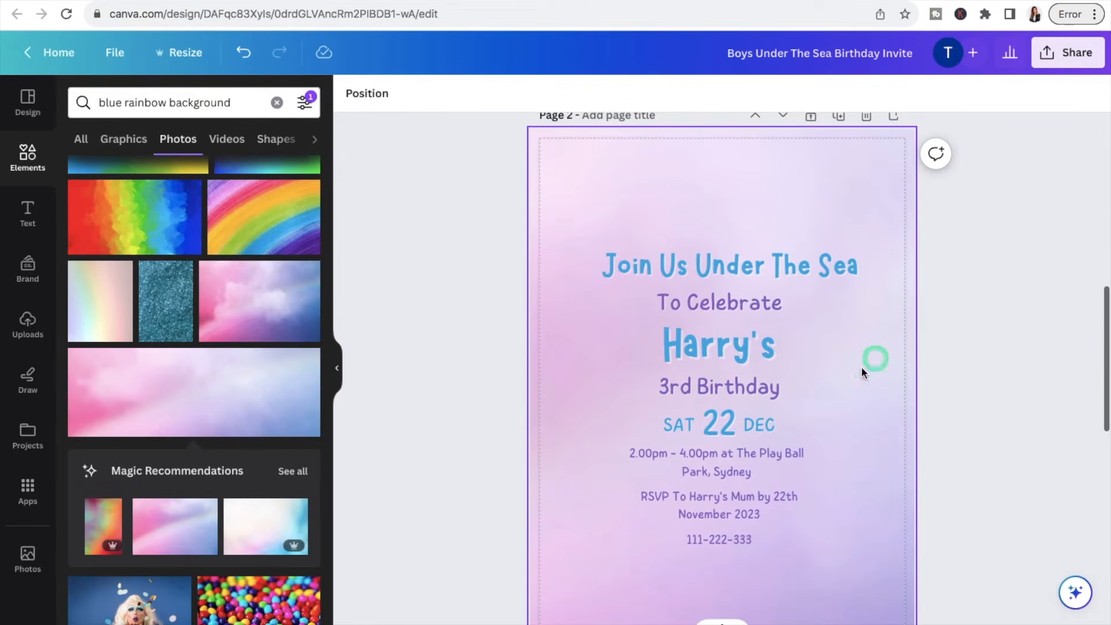
Step: Reposition the background photo within its crop so that its blue end fills the page
{"action": "left_click", "coordinate": [845, 392]}
{"action": "double_click", "coordinate": [846, 389]}
{"action": "left_click_drag", "start_coordinate": [841, 390], "coordinate": [245, 322]}
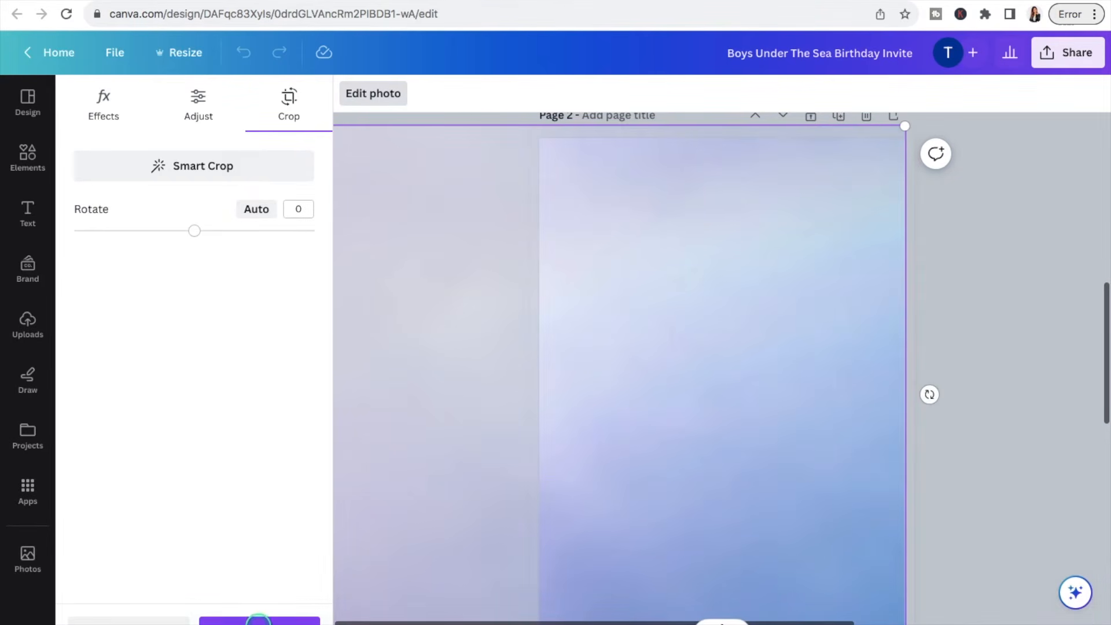
{"action": "left_click", "coordinate": [259, 618]}
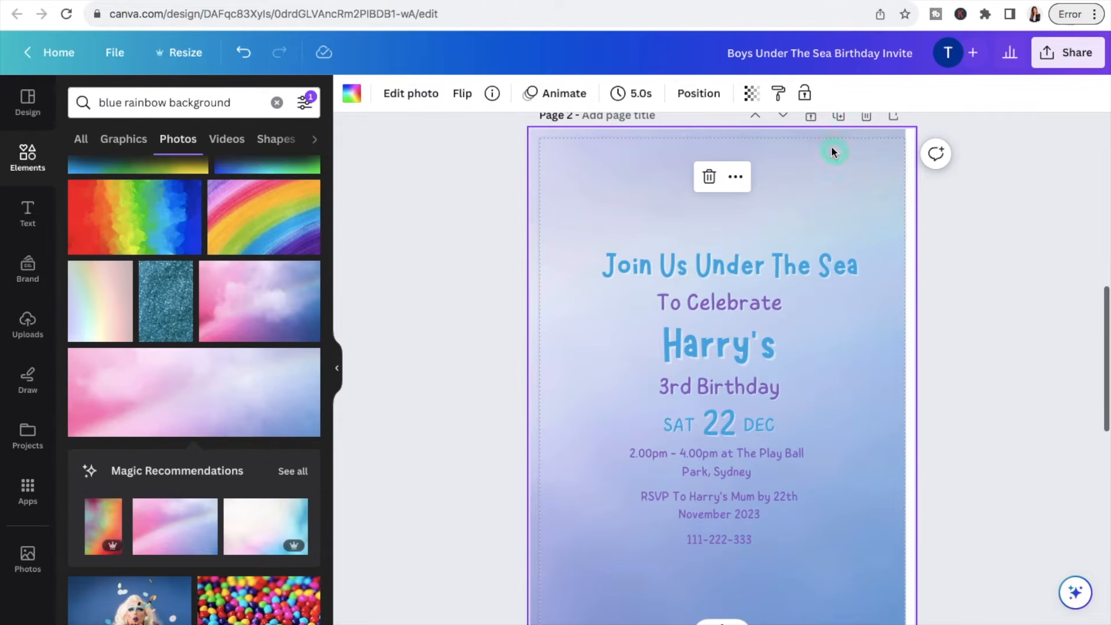
Step: Set the background photo's transparency to 40
{"action": "left_click", "coordinate": [754, 94]}
{"action": "left_click_drag", "start_coordinate": [752, 154], "coordinate": [665, 165]}
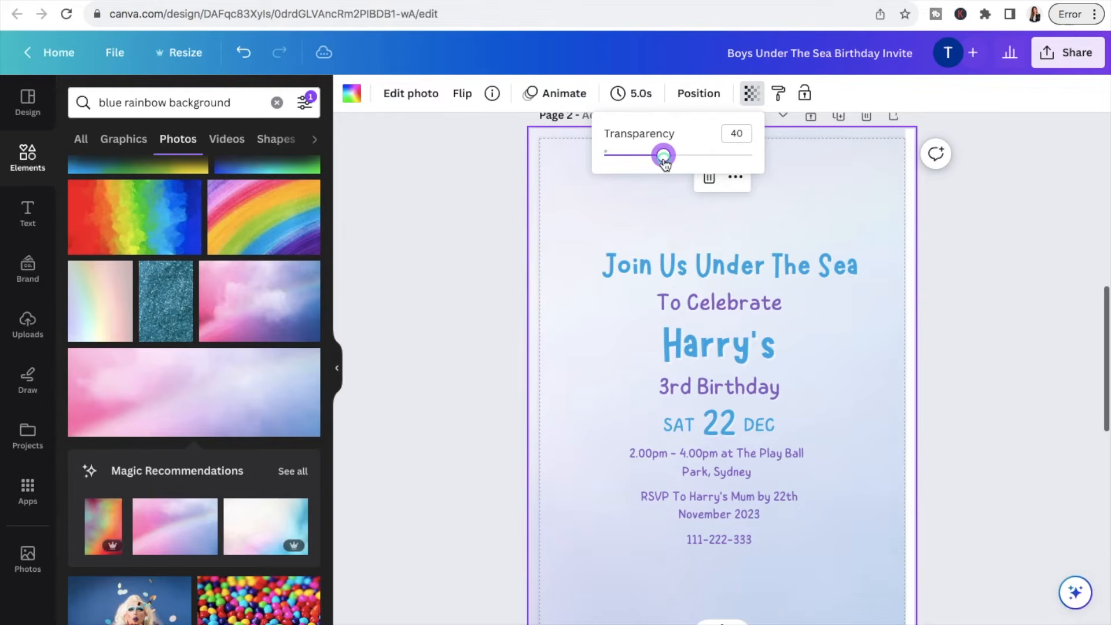
{"action": "left_click_drag", "start_coordinate": [665, 165], "coordinate": [665, 165]}
{"action": "left_click", "coordinate": [1105, 255]}
Step: Add the pink crab image from the uploads to the invitation and scale it down
{"action": "scroll", "coordinate": [1035, 289], "scroll_direction": "down", "scroll_amount": 1}
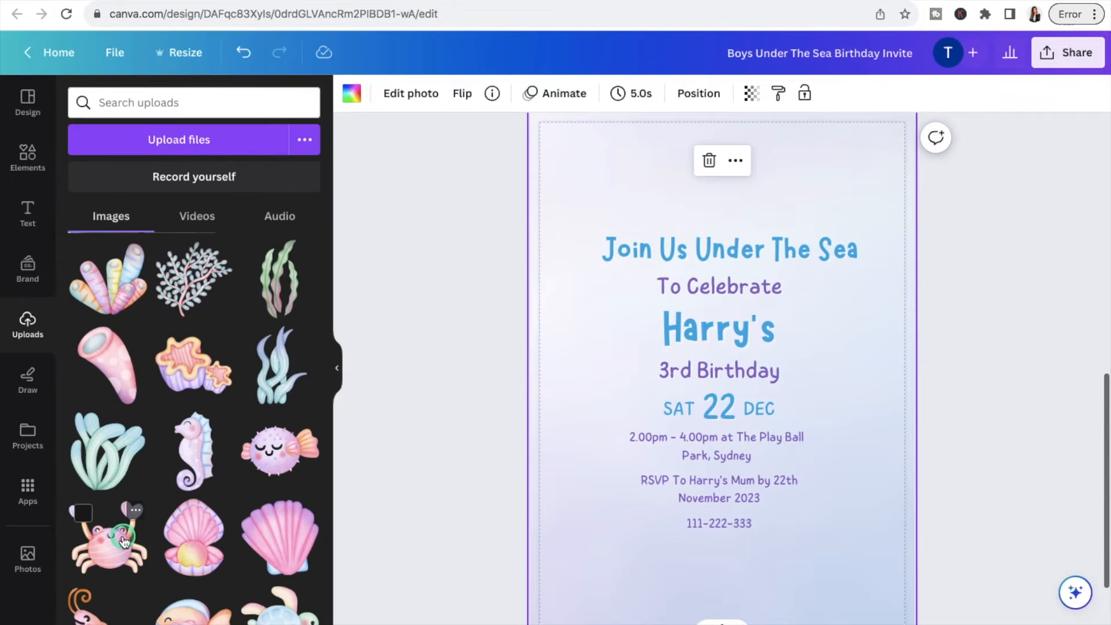
{"action": "left_click", "coordinate": [108, 537]}
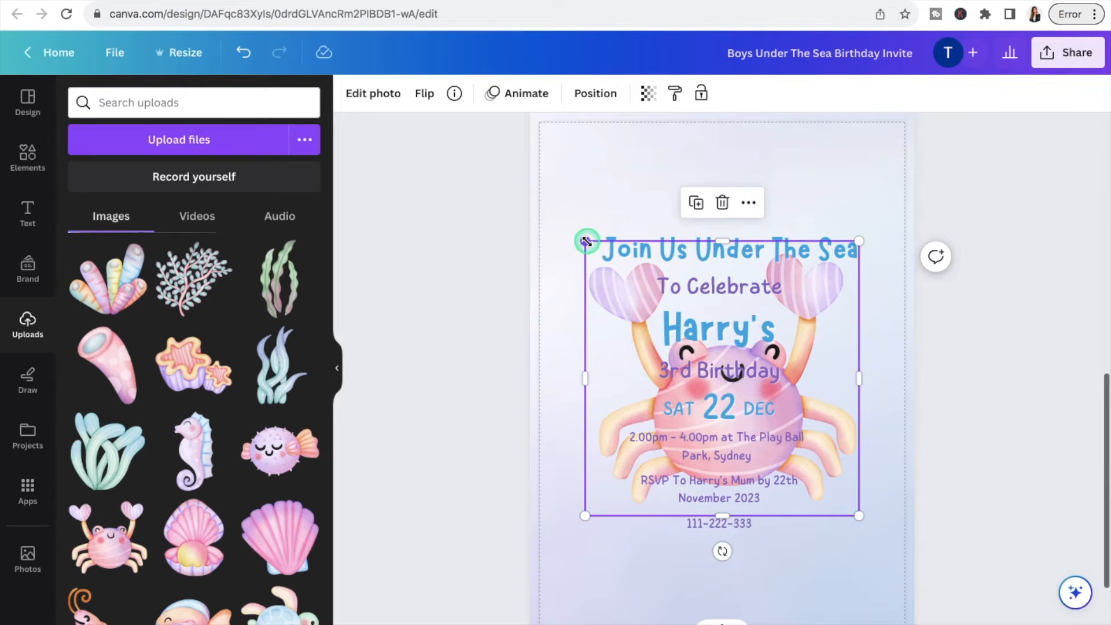
{"action": "left_click_drag", "start_coordinate": [586, 241], "coordinate": [767, 420]}
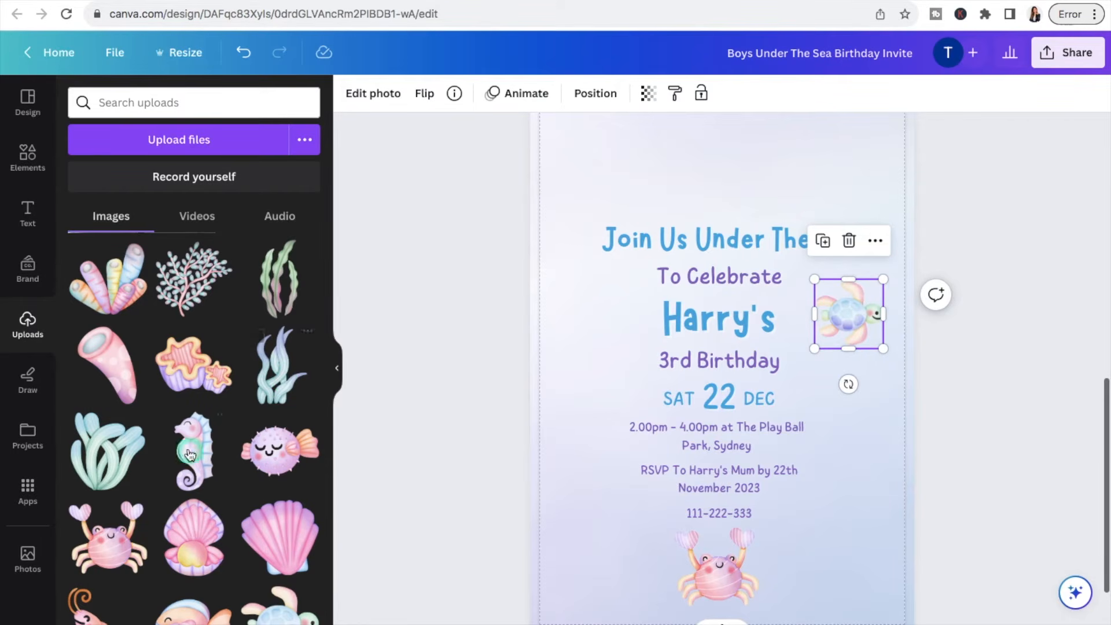
Step: Add the blue-green seaweed image, scale it down and place it in the page's bottom-left corner
{"action": "left_click", "coordinate": [298, 387]}
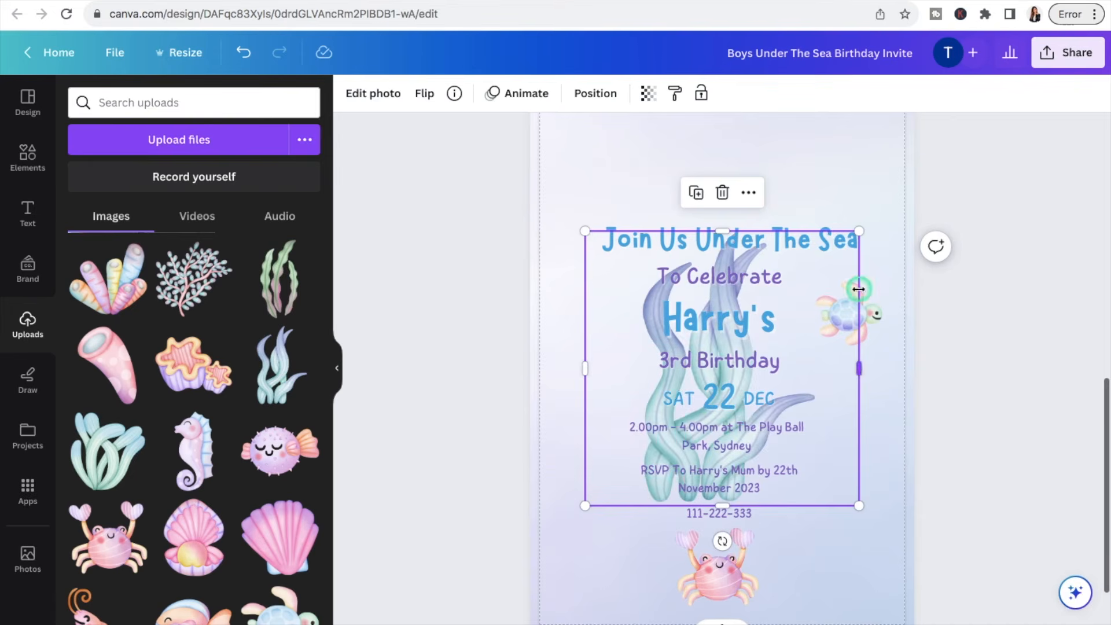
{"action": "left_click_drag", "start_coordinate": [860, 232], "coordinate": [733, 396]}
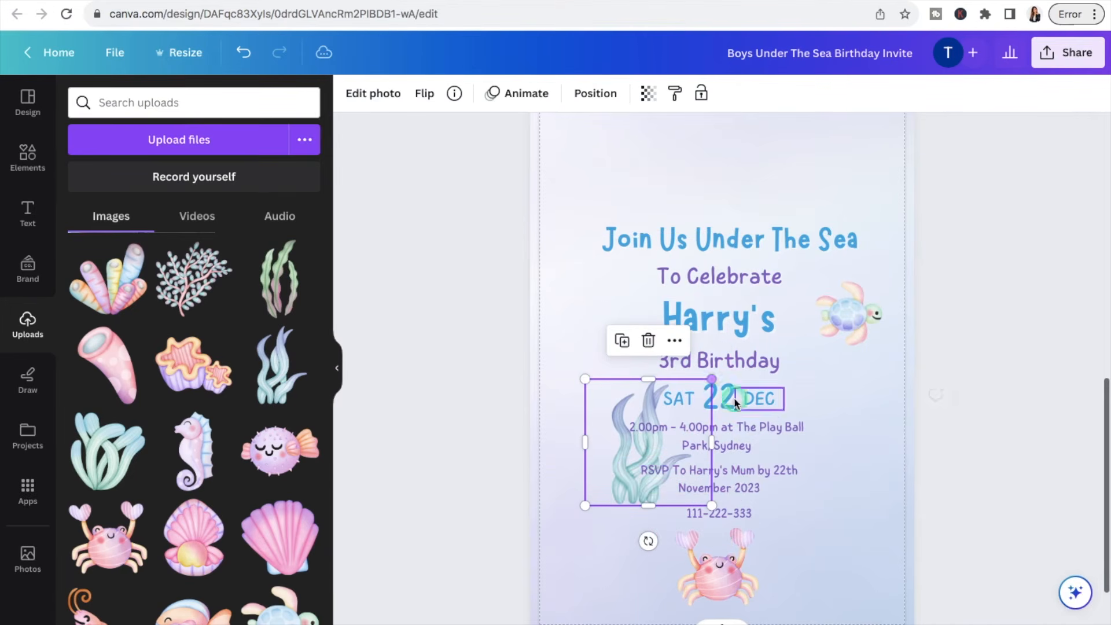
{"action": "left_click_drag", "start_coordinate": [605, 455], "coordinate": [555, 571]}
{"action": "left_click", "coordinate": [969, 335]}
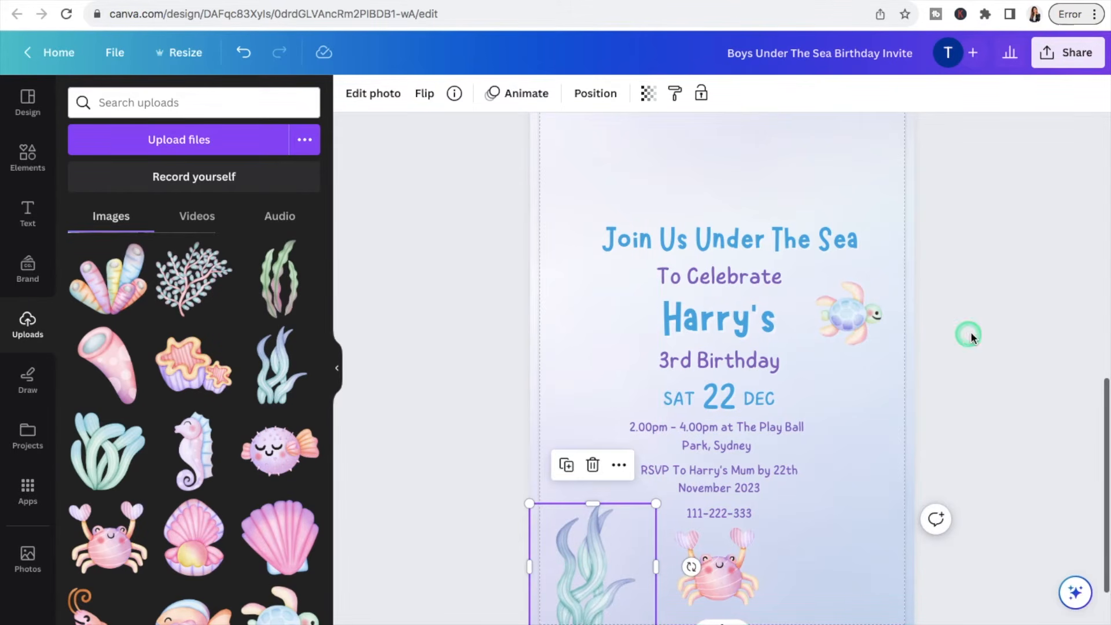
{"action": "left_click_drag", "start_coordinate": [589, 556], "coordinate": [580, 560]}
{"action": "left_click", "coordinate": [1002, 349]}
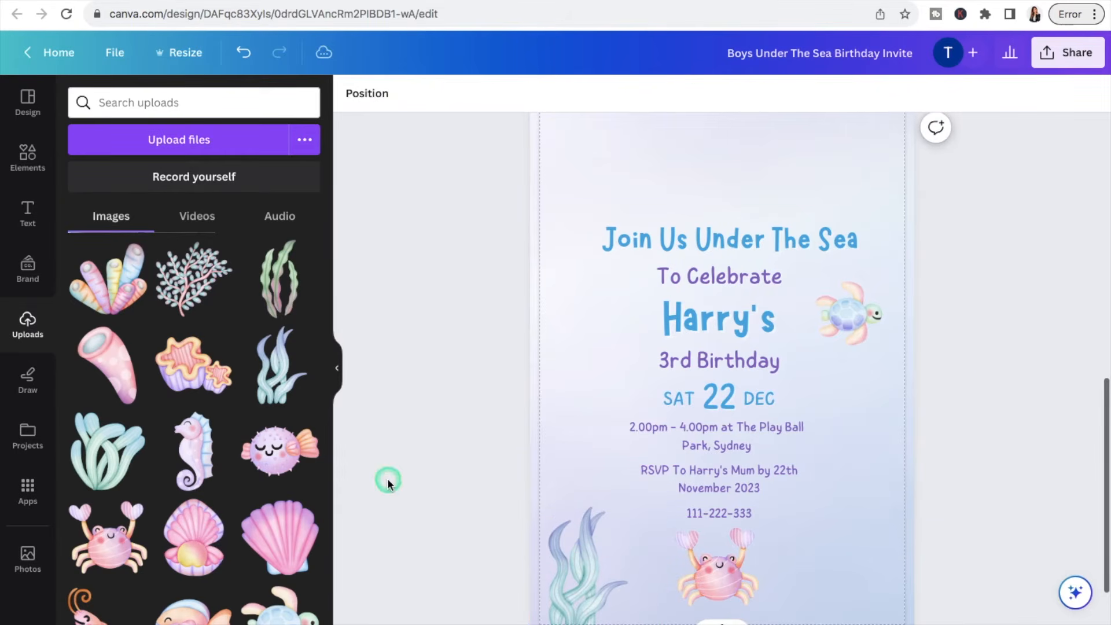
Step: Add the thick teal coral image, scale it down and place it in the page's bottom-right corner
{"action": "left_click", "coordinate": [113, 458]}
{"action": "left_click_drag", "start_coordinate": [586, 231], "coordinate": [764, 410]}
{"action": "left_click_drag", "start_coordinate": [839, 436], "coordinate": [913, 561]}
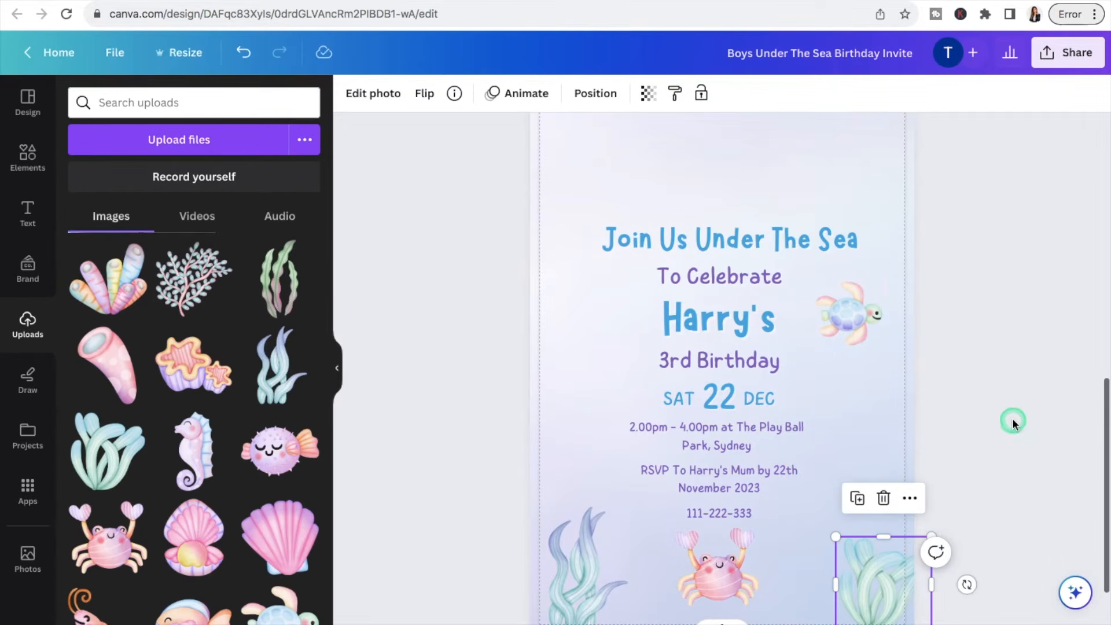
{"action": "left_click", "coordinate": [1018, 420]}
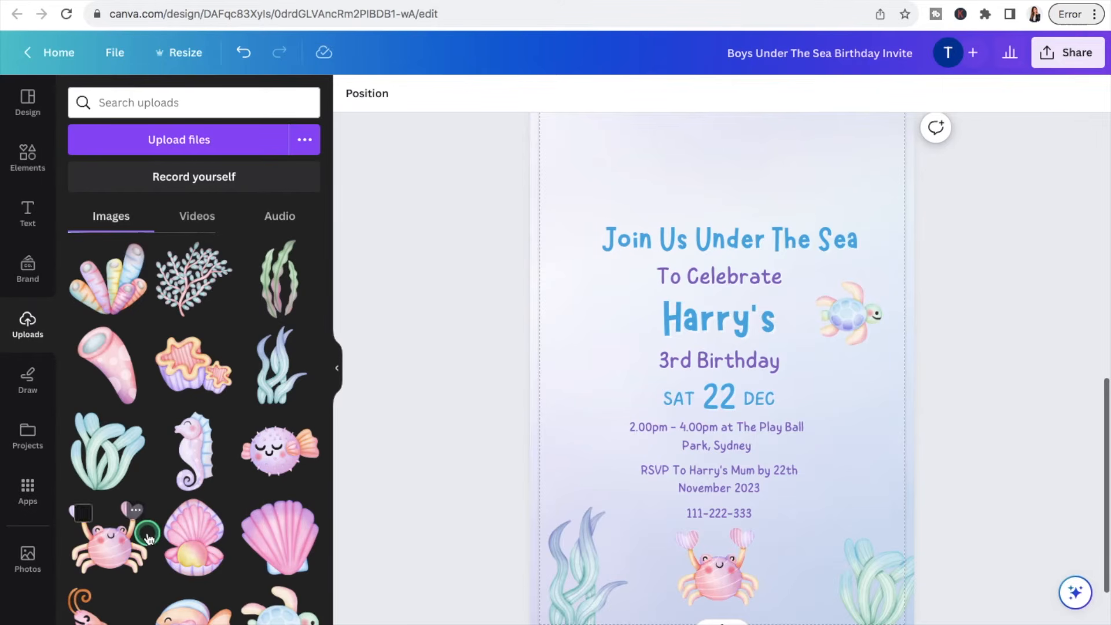
Step: Add the green seaweed image at about 1.2 × 1.2 in, tilt it and place it at the page's right edge above the teal coral
{"action": "left_click", "coordinate": [280, 289]}
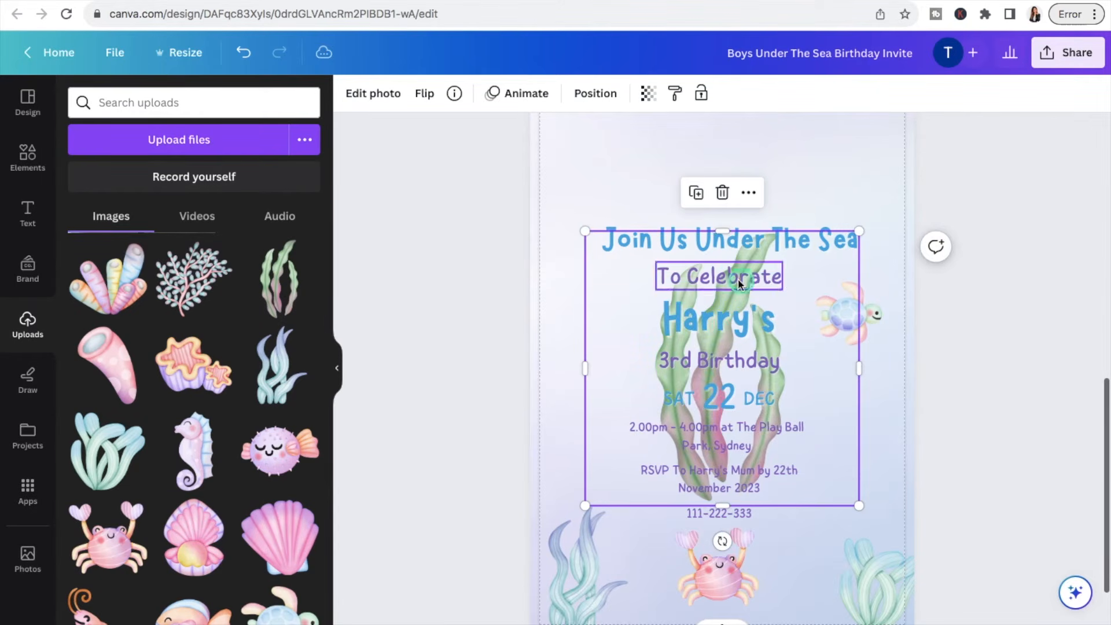
{"action": "left_click_drag", "start_coordinate": [586, 231], "coordinate": [774, 419]}
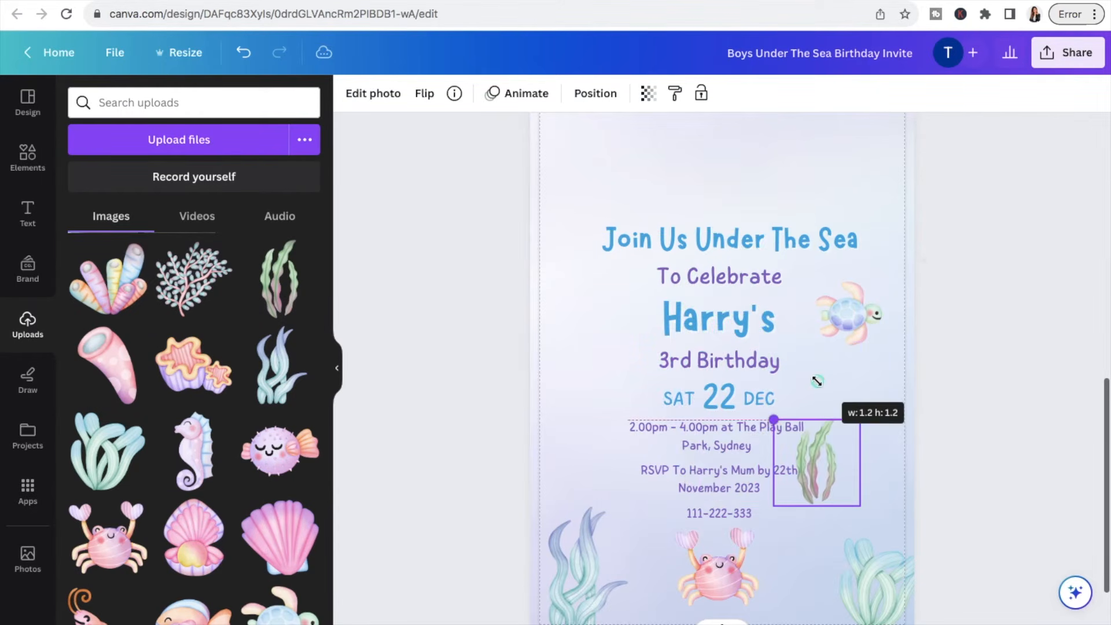
{"action": "left_click_drag", "start_coordinate": [818, 537], "coordinate": [870, 537]}
{"action": "left_click_drag", "start_coordinate": [836, 462], "coordinate": [910, 456]}
{"action": "left_click_drag", "start_coordinate": [907, 393], "coordinate": [906, 354]}
{"action": "left_click_drag", "start_coordinate": [884, 433], "coordinate": [873, 450]}
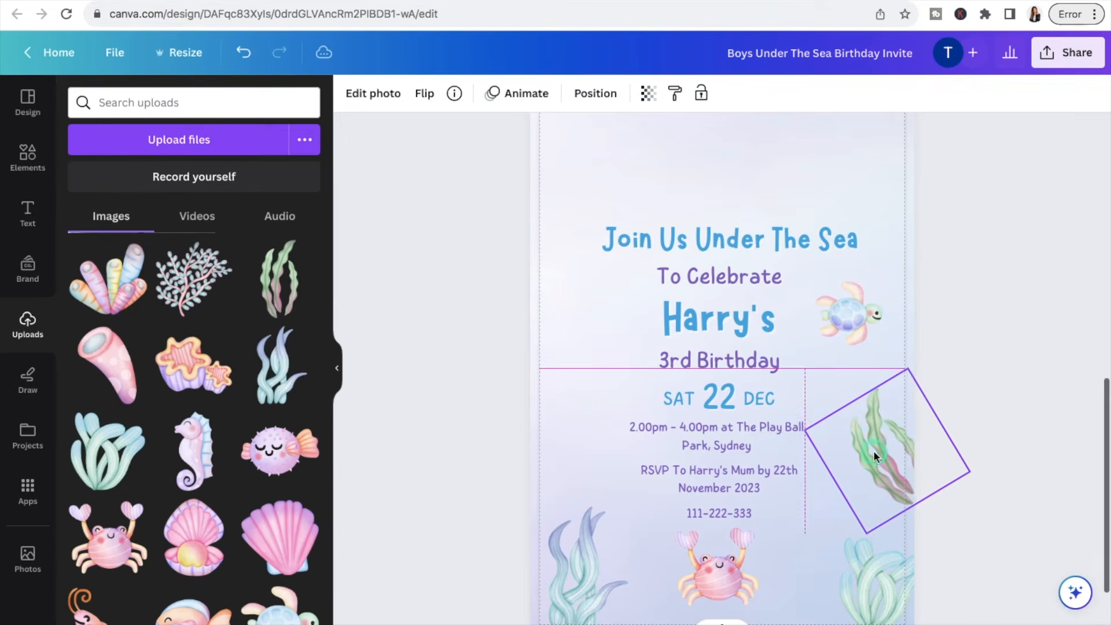
{"action": "left_click", "coordinate": [1050, 279]}
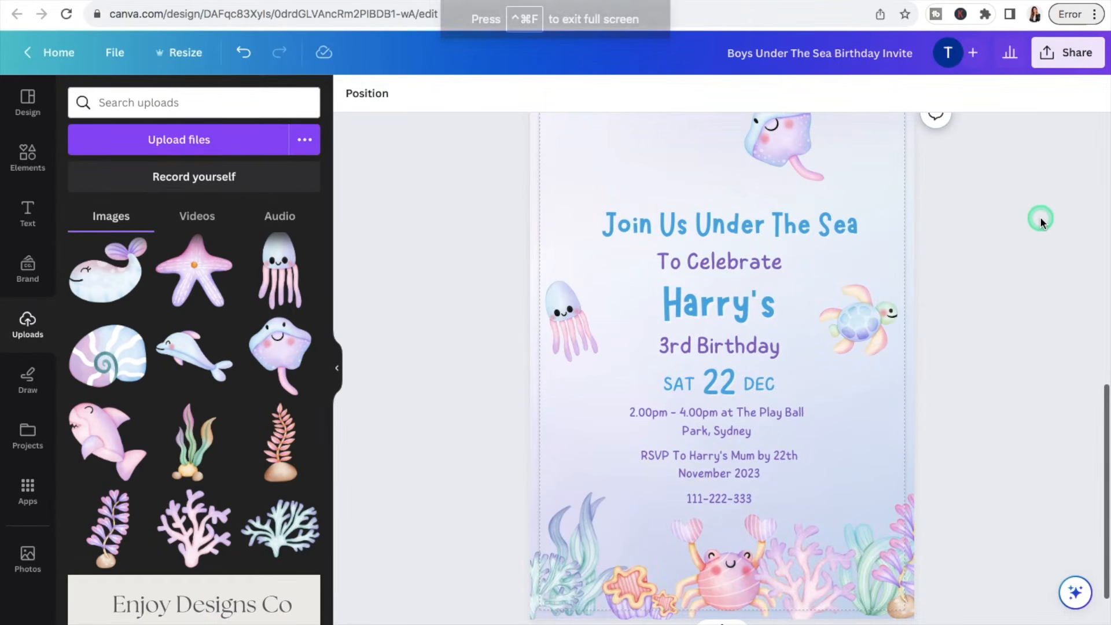
Step: Nudge the stingray above the "Join Us Under The Sea" heading slightly left and down
{"action": "scroll", "coordinate": [1040, 222], "scroll_direction": "up", "scroll_amount": 1}
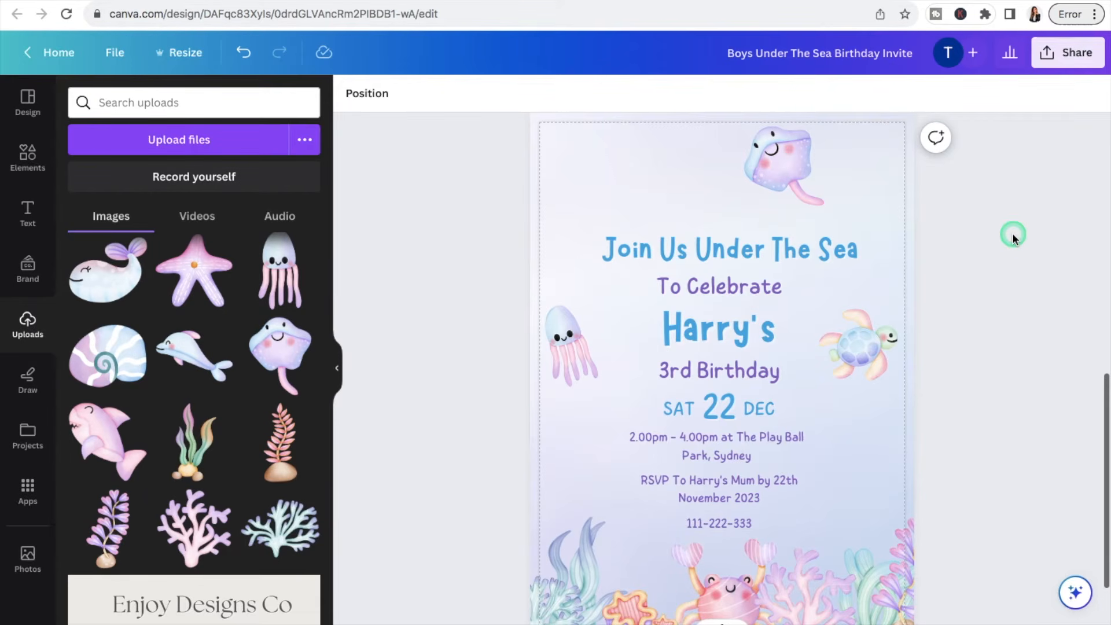
{"action": "left_click", "coordinate": [777, 153]}
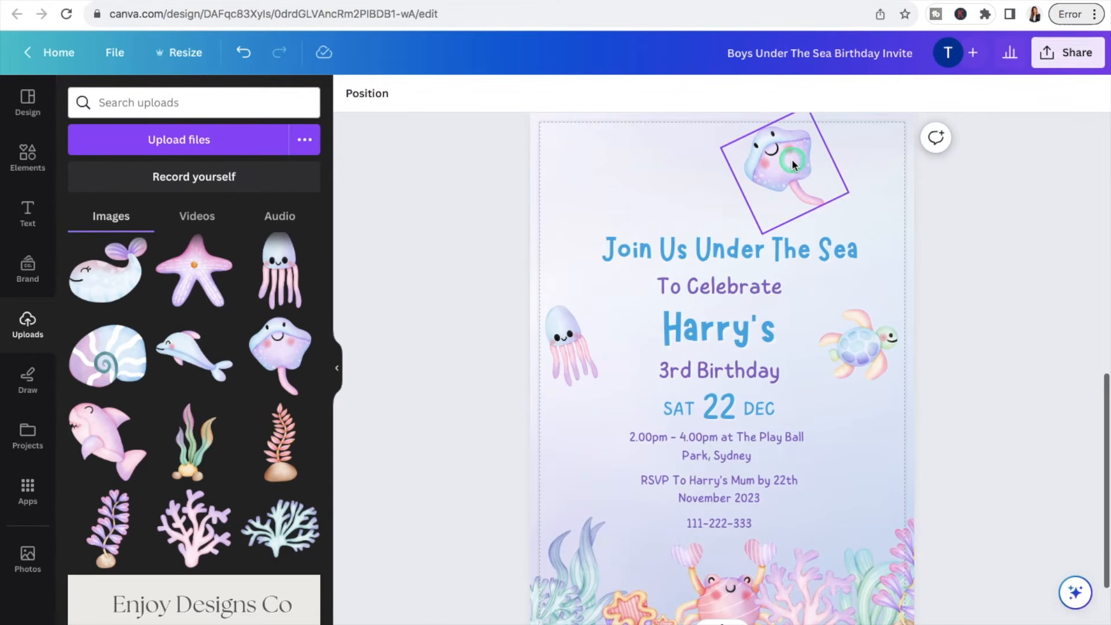
{"action": "left_click", "coordinate": [792, 158]}
{"action": "left_click", "coordinate": [975, 228]}
{"action": "scroll", "coordinate": [993, 234], "scroll_direction": "down", "scroll_amount": 2}
{"action": "scroll", "coordinate": [993, 234], "scroll_direction": "up", "scroll_amount": 2}
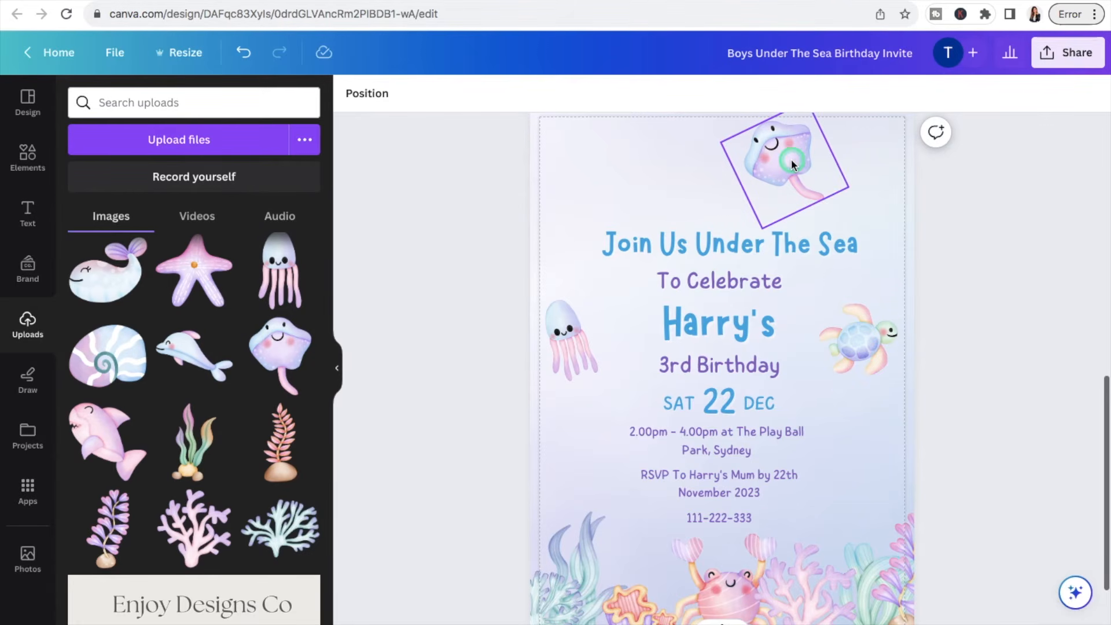
{"action": "left_click_drag", "start_coordinate": [797, 170], "coordinate": [783, 167]}
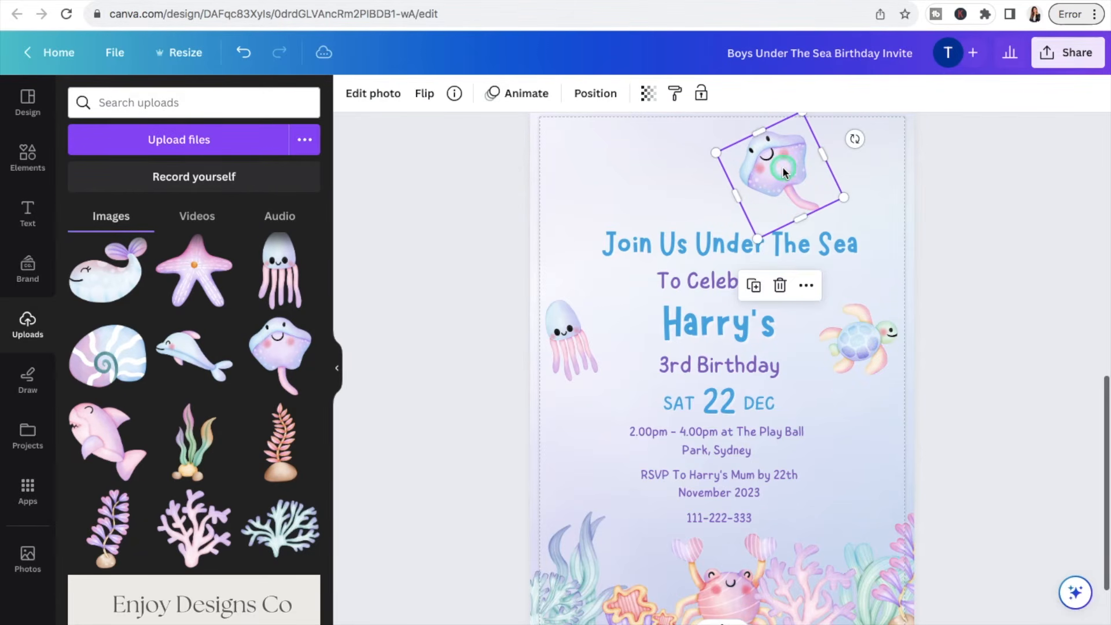
Step: Nudge the jellyfish beside the invitation text slightly right, into the page margin
{"action": "left_click", "coordinate": [575, 339]}
{"action": "left_click_drag", "start_coordinate": [582, 342], "coordinate": [589, 342]}
{"action": "left_click", "coordinate": [1059, 197]}
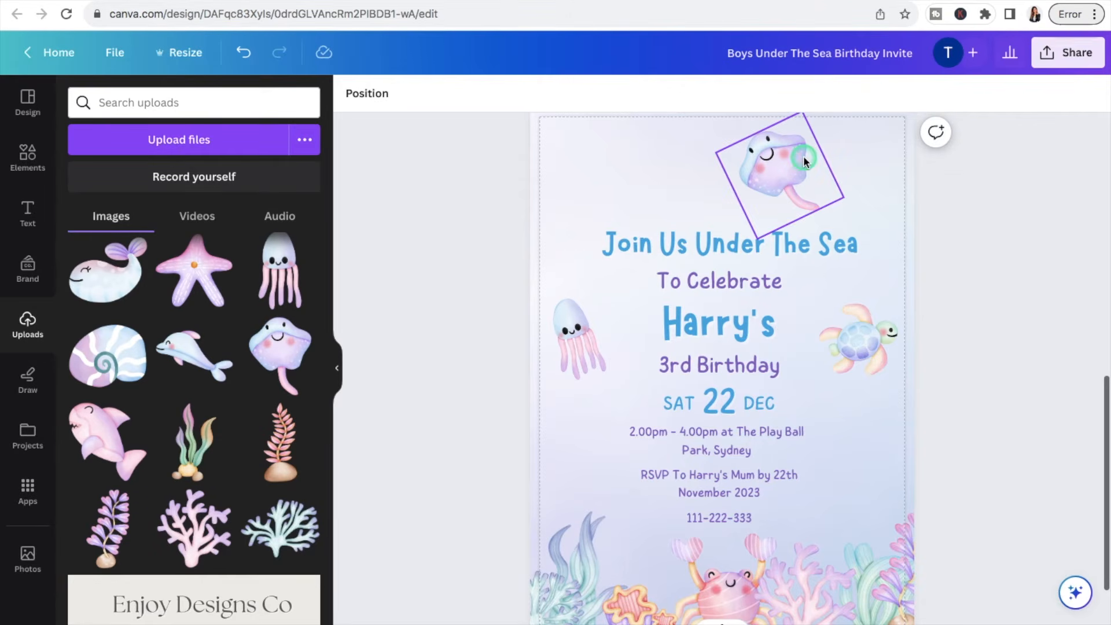
{"action": "left_click", "coordinate": [779, 172]}
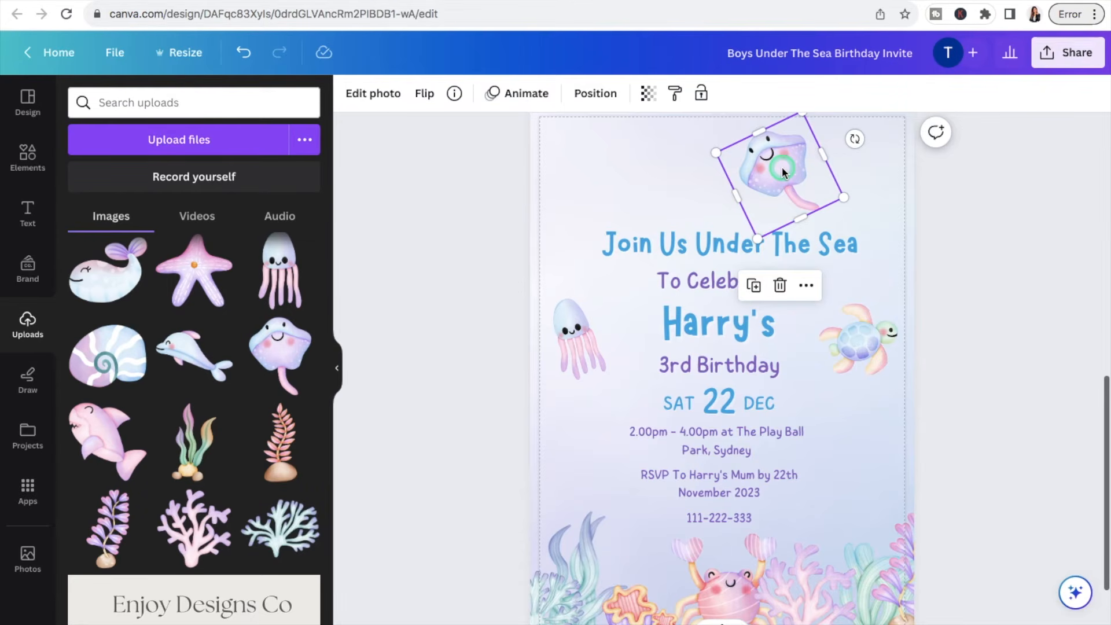
{"action": "left_click", "coordinate": [966, 224]}
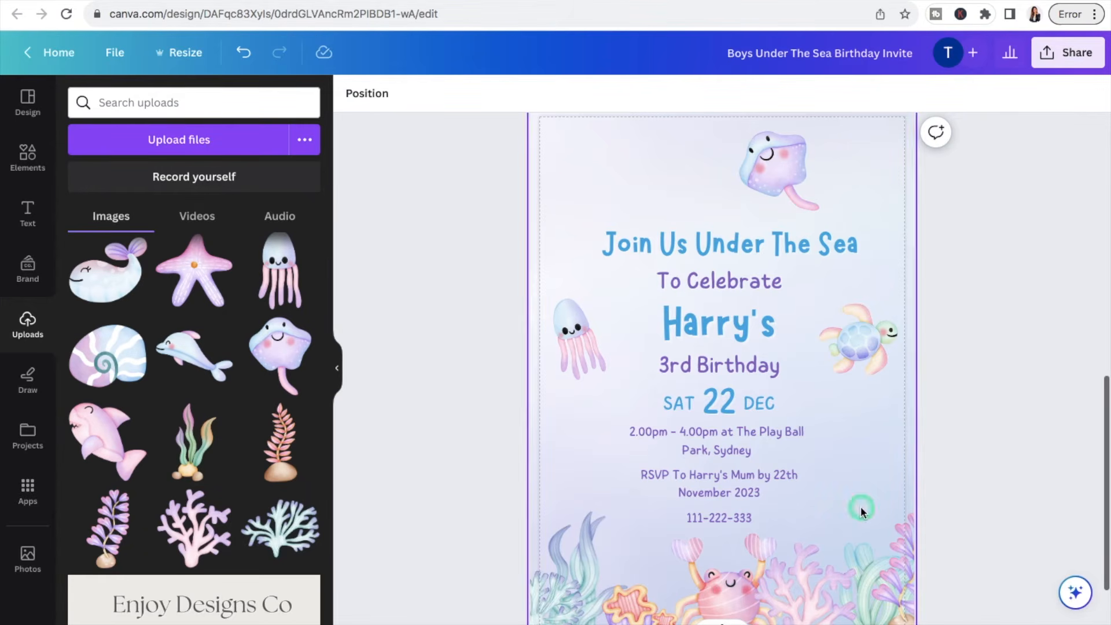
{"action": "left_click_drag", "start_coordinate": [661, 204], "coordinate": [718, 521]}
{"action": "left_click", "coordinate": [728, 182]}
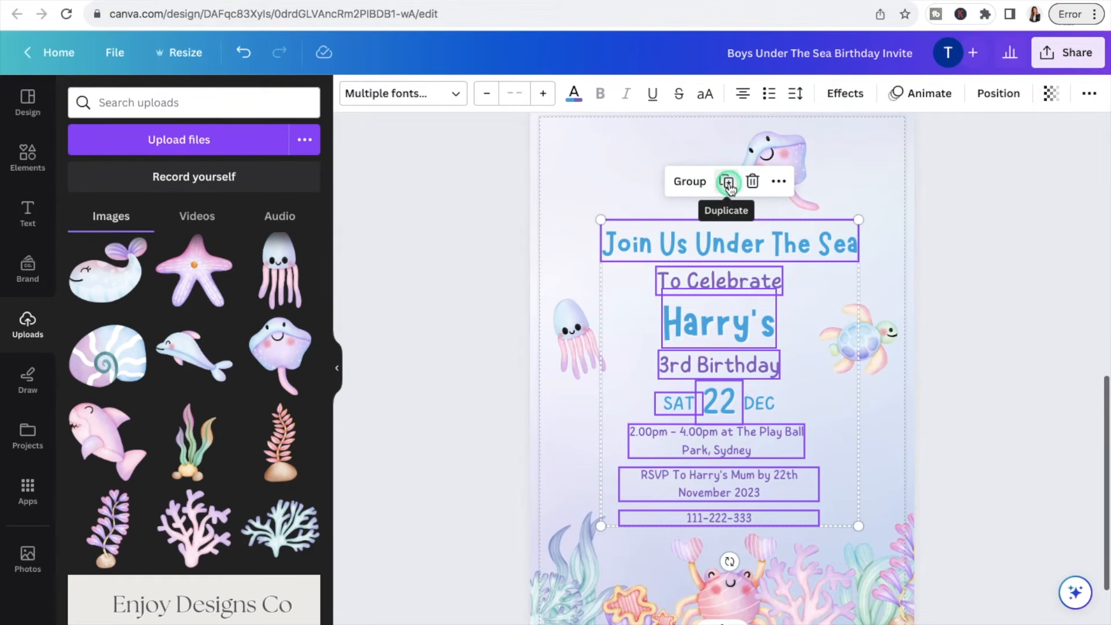
{"action": "left_click", "coordinate": [729, 183]}
{"action": "left_click", "coordinate": [1051, 233]}
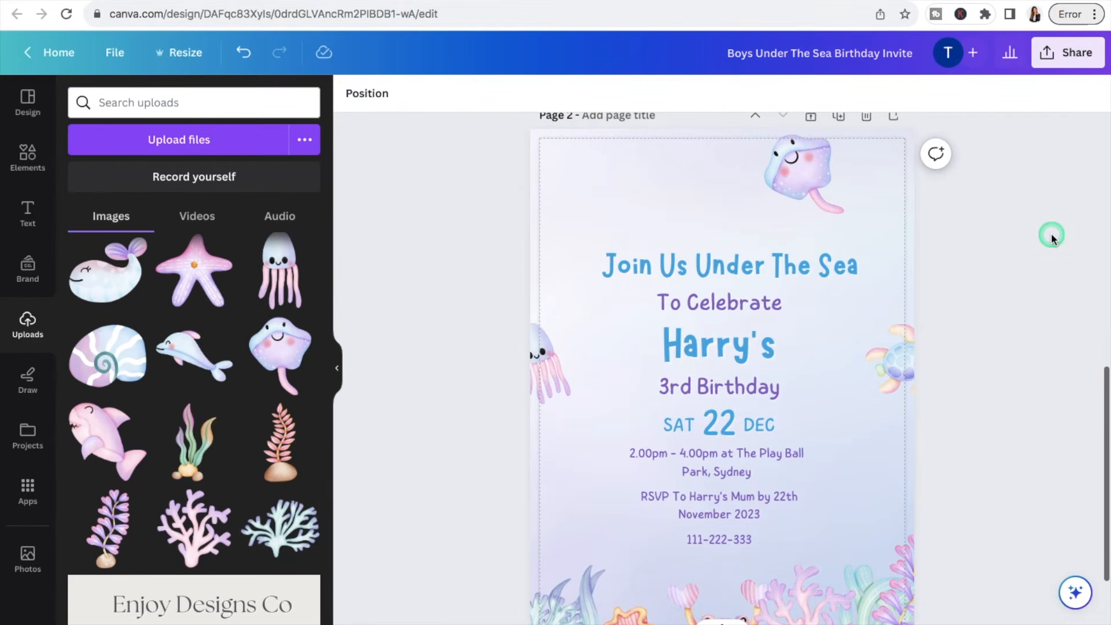
Step: Add a blank third page and place a copy of page 2's invitation text boxes on it
{"action": "scroll", "coordinate": [1051, 232], "scroll_direction": "down", "scroll_amount": 2}
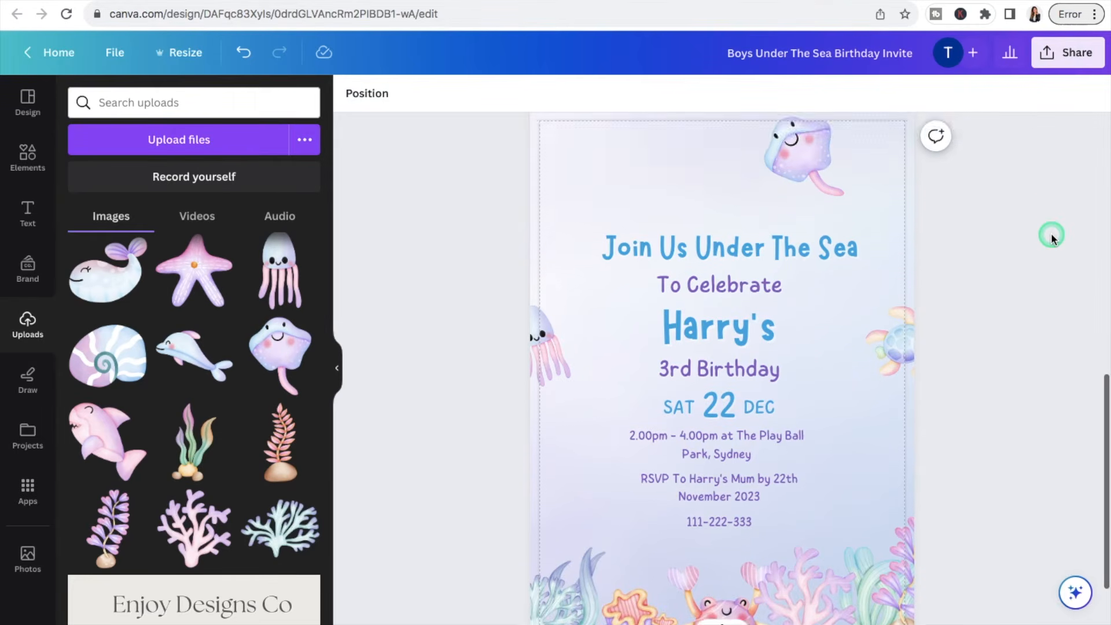
{"action": "left_click", "coordinate": [712, 589]}
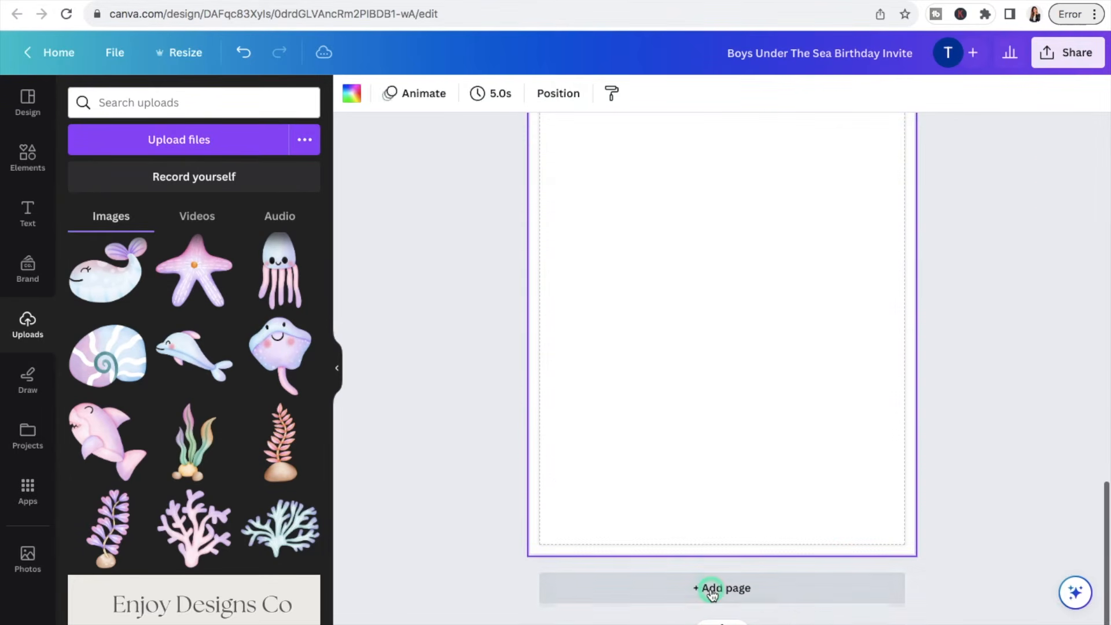
{"action": "scroll", "coordinate": [985, 373], "scroll_direction": "up", "scroll_amount": 10}
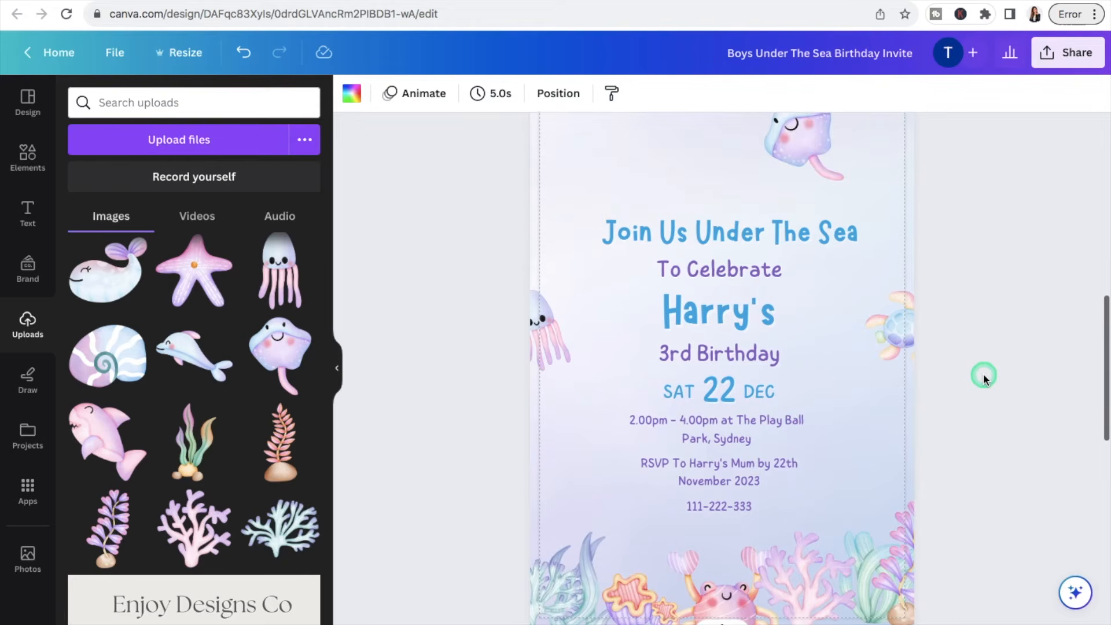
{"action": "left_click_drag", "start_coordinate": [653, 194], "coordinate": [721, 477]}
{"action": "left_click", "coordinate": [726, 168]}
{"action": "left_click_drag", "start_coordinate": [735, 260], "coordinate": [722, 330]}
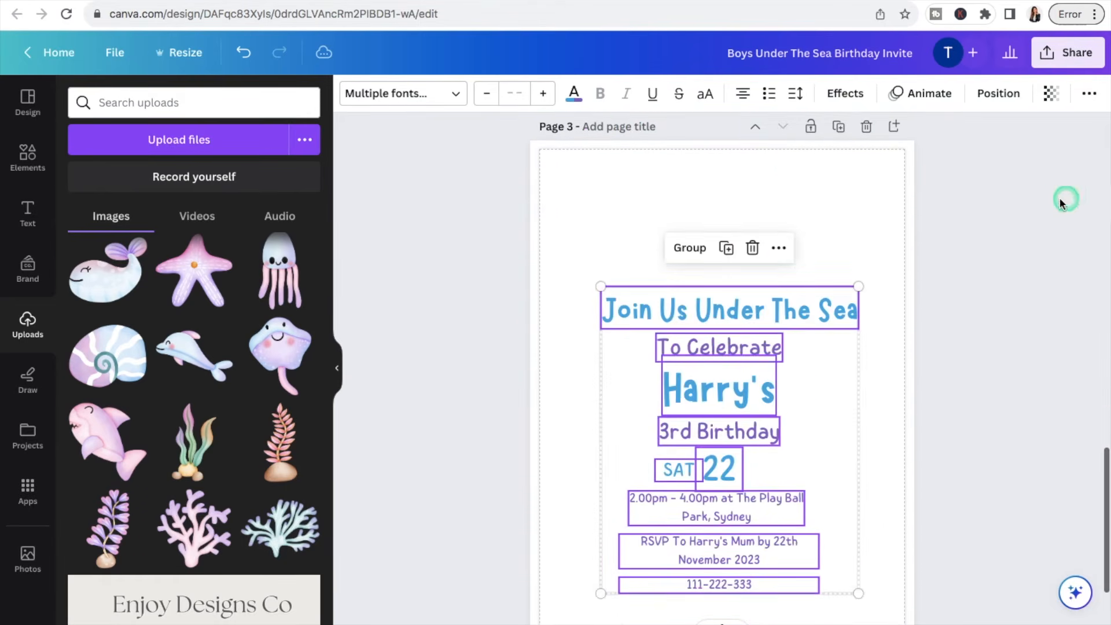
{"action": "left_click", "coordinate": [1032, 198]}
Step: Delete the "Join Us Under The Sea" heading, "To Celebrate", the child's name and "3rd Birthday" from page 2
{"action": "scroll", "coordinate": [1031, 198], "scroll_direction": "down", "scroll_amount": 2}
{"action": "scroll", "coordinate": [1032, 199], "scroll_direction": "up", "scroll_amount": 5}
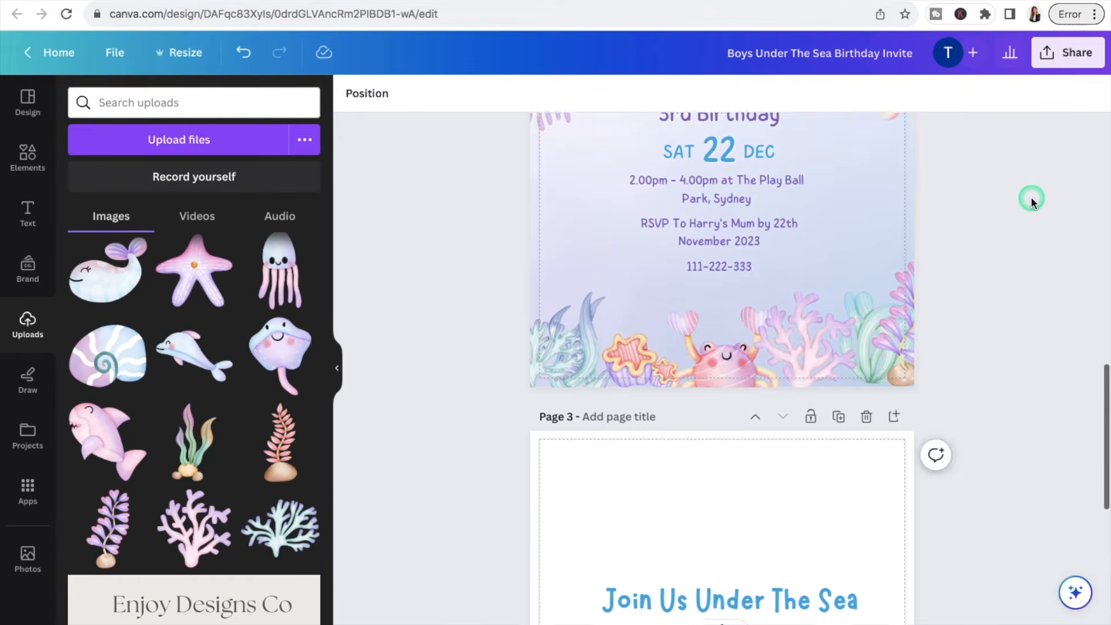
{"action": "scroll", "coordinate": [1032, 199], "scroll_direction": "up", "scroll_amount": 3}
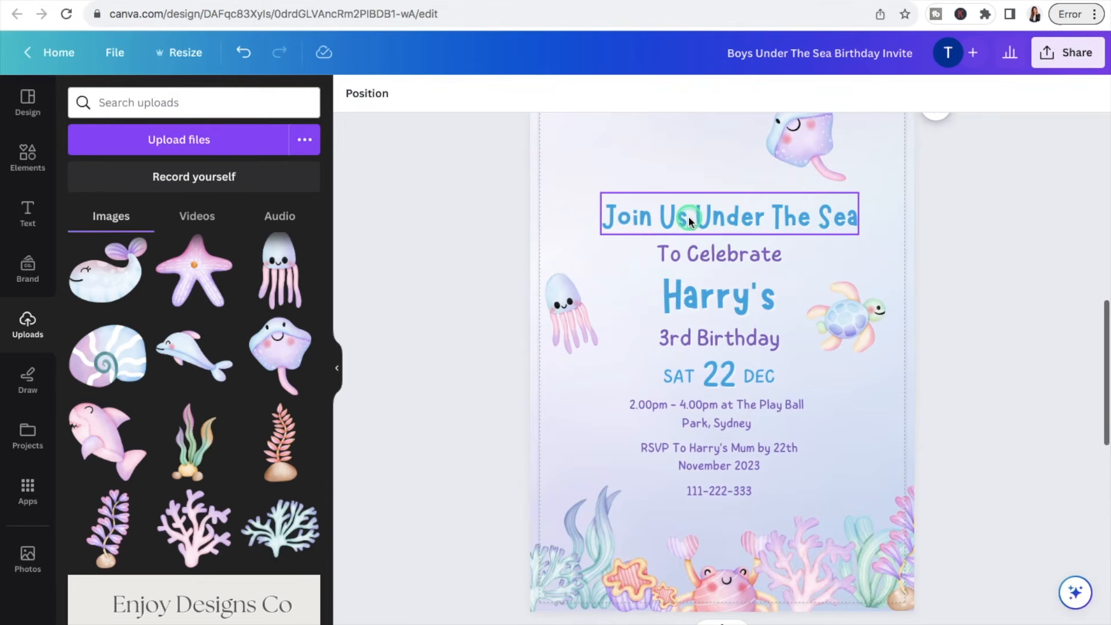
{"action": "left_click", "coordinate": [689, 217]}
{"action": "key", "text": "Delete"}
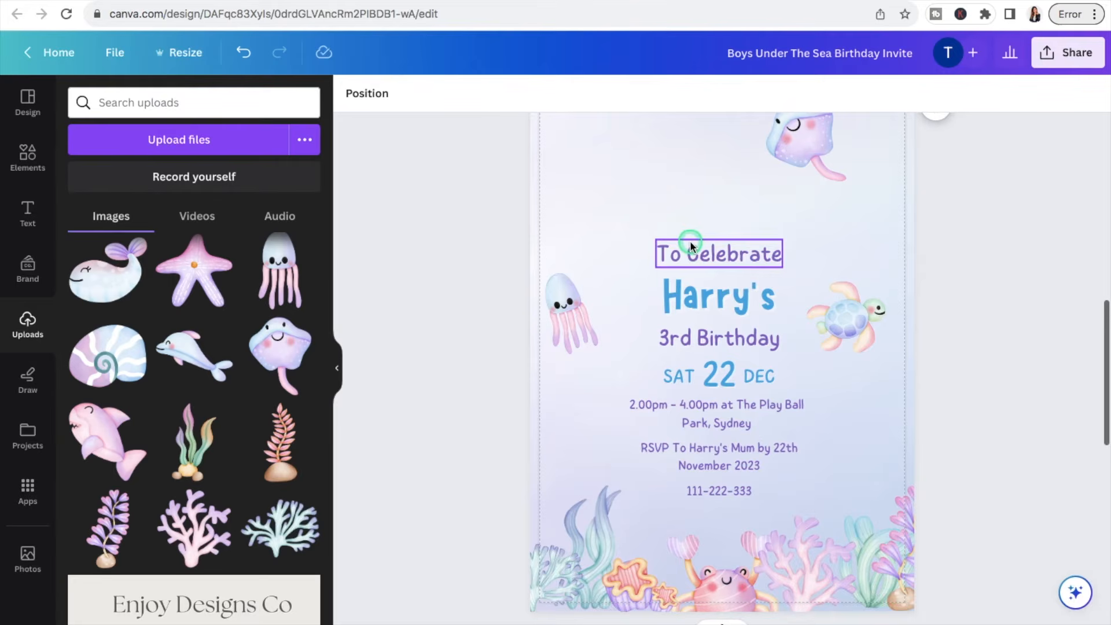
{"action": "left_click", "coordinate": [690, 240]}
{"action": "key", "text": "Delete"}
{"action": "left_click", "coordinate": [699, 296]}
{"action": "key", "text": "Delete"}
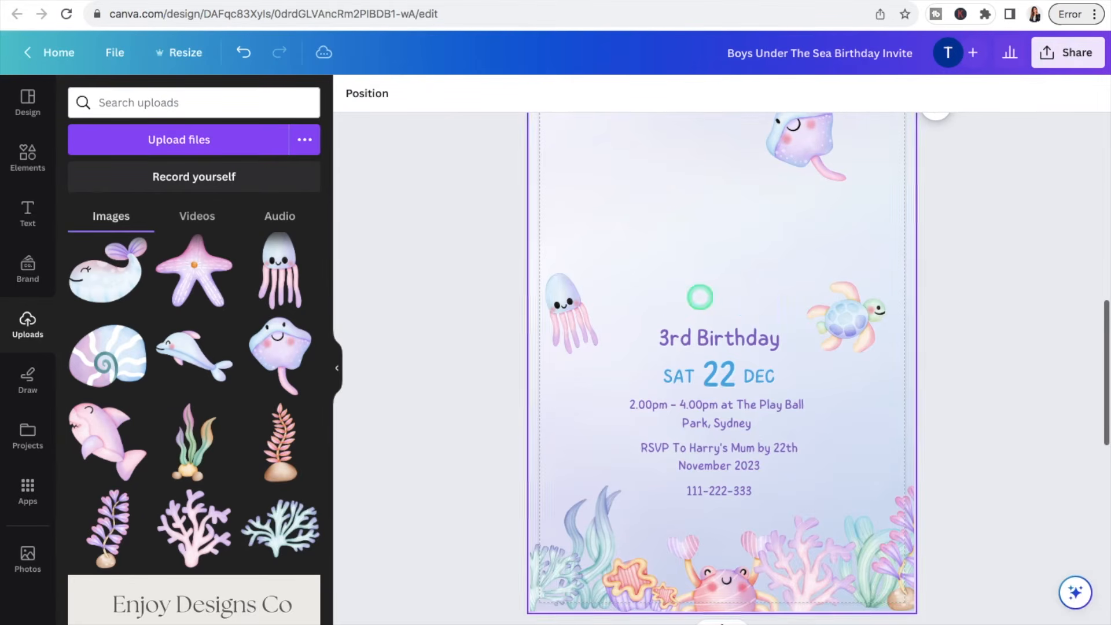
{"action": "left_click", "coordinate": [695, 335]}
{"action": "key", "text": "Delete"}
Step: Delete the date, time and venue, RSVP and phone number text from page 2
{"action": "left_click", "coordinate": [693, 376]}
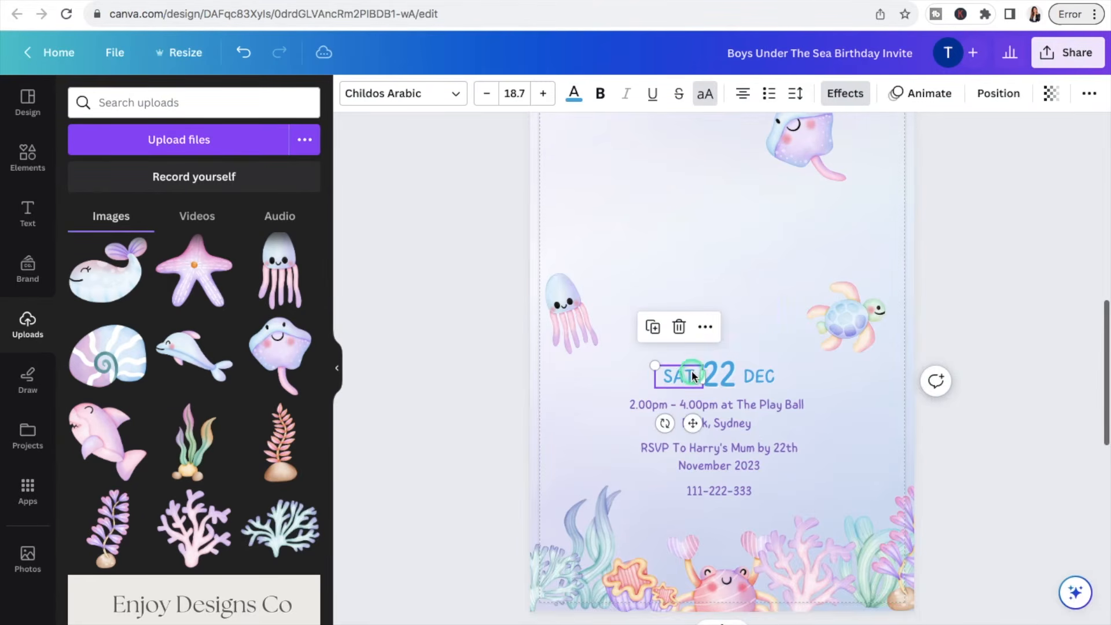
{"action": "left_click_drag", "start_coordinate": [633, 375], "coordinate": [794, 454]}
{"action": "key", "text": "Delete"}
{"action": "left_click", "coordinate": [727, 495]}
{"action": "key", "text": "Delete"}
{"action": "scroll", "coordinate": [1010, 307], "scroll_direction": "up", "scroll_amount": 2}
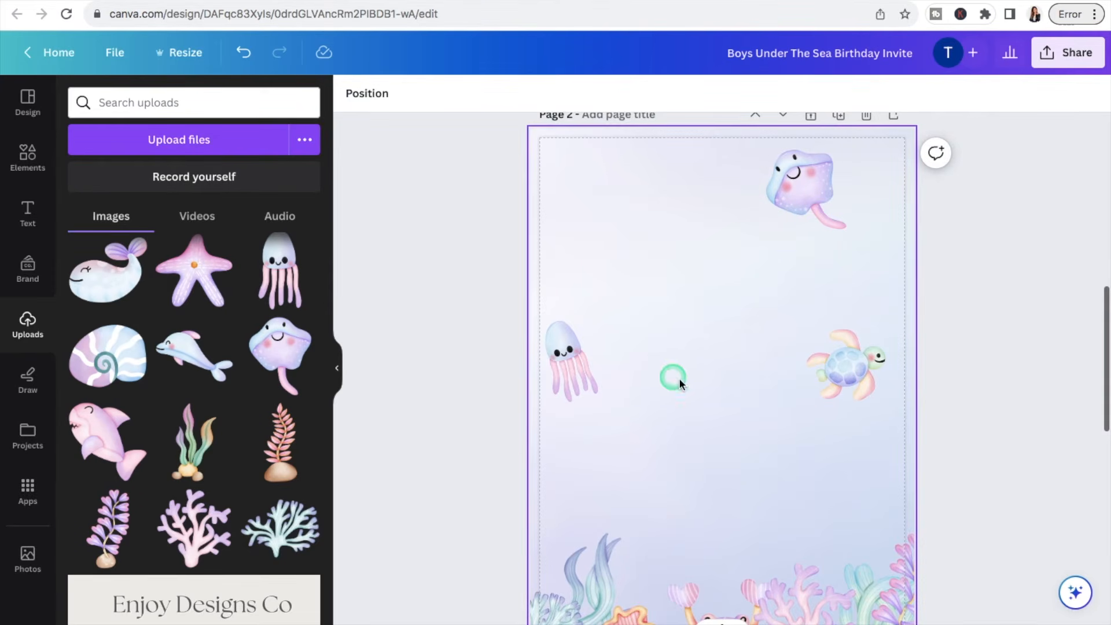
{"action": "scroll", "coordinate": [763, 399], "scroll_direction": "down", "scroll_amount": 2}
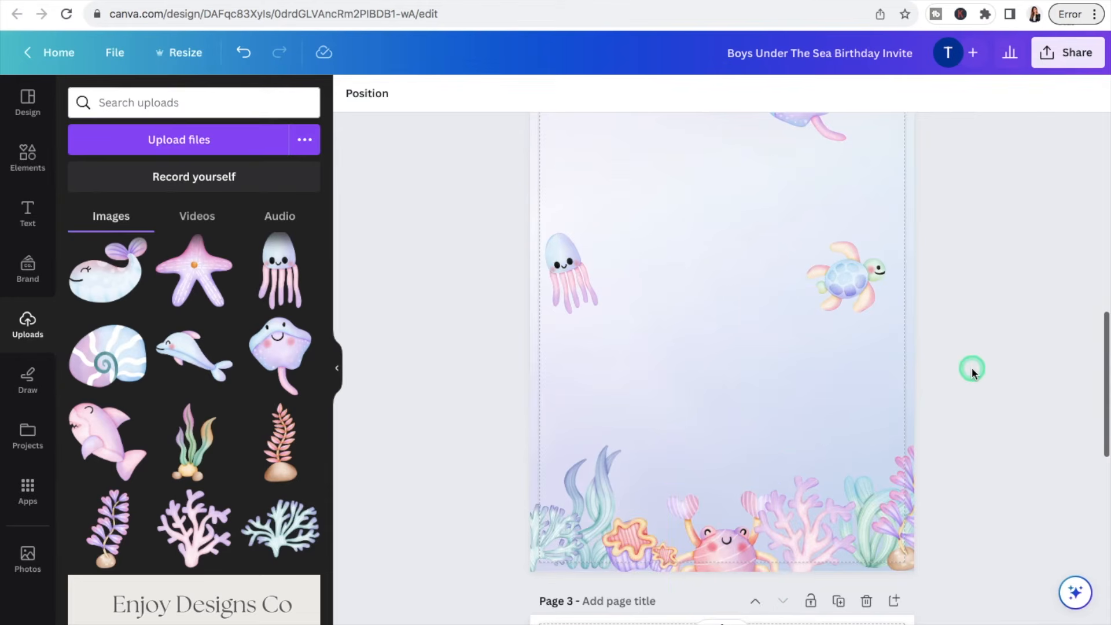
Step: Group all the sea-creature and coral images on page 2
{"action": "scroll", "coordinate": [972, 371], "scroll_direction": "up", "scroll_amount": 2}
{"action": "left_click_drag", "start_coordinate": [530, 122], "coordinate": [913, 614]}
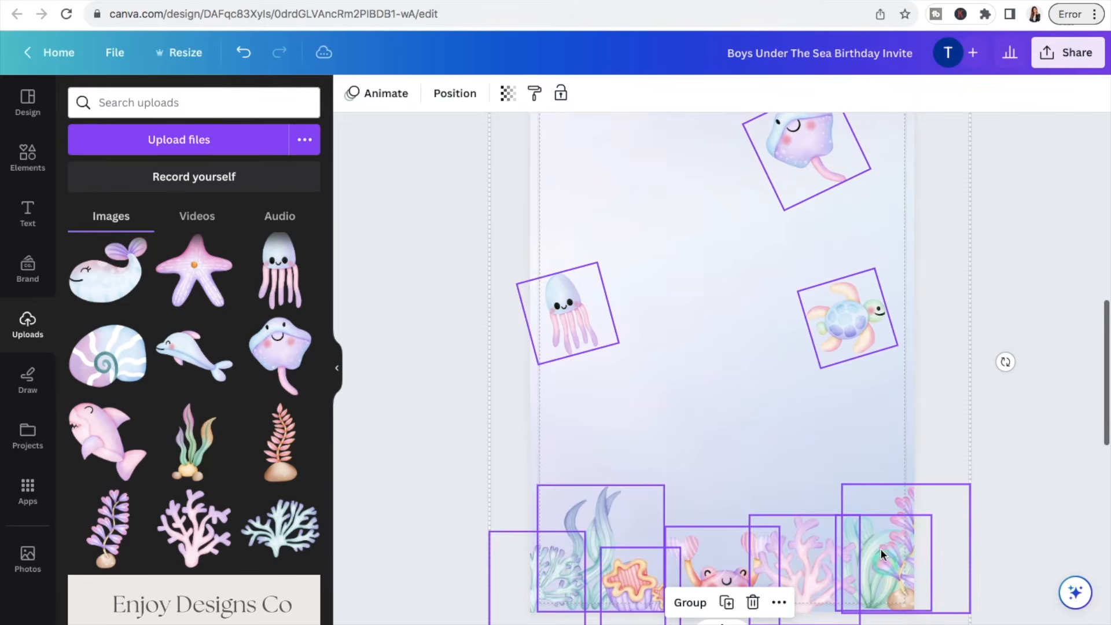
{"action": "left_click", "coordinate": [693, 605]}
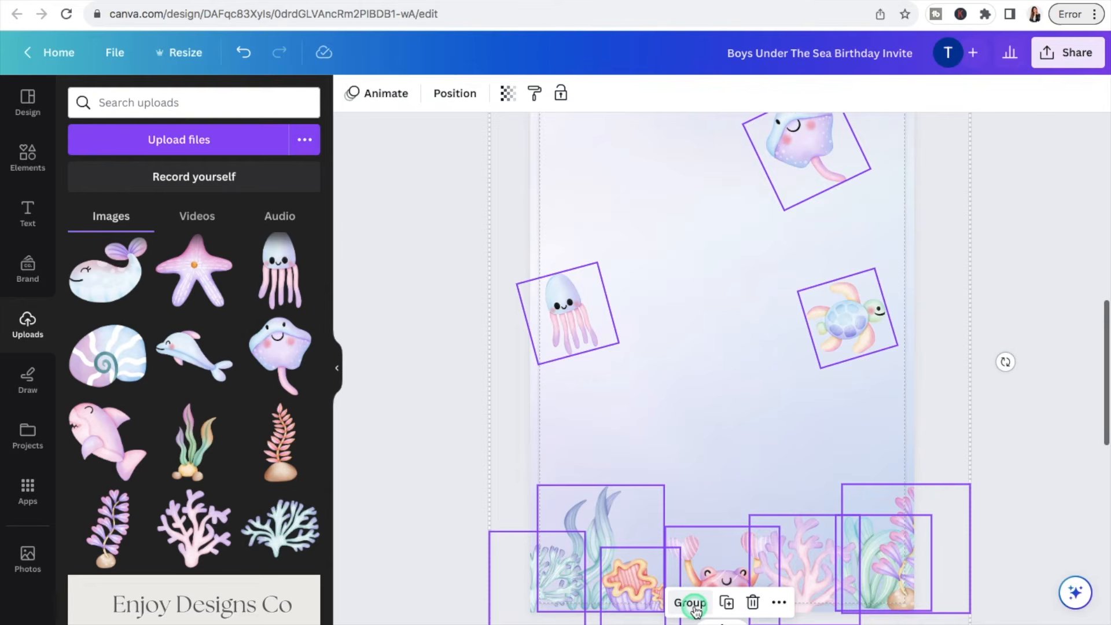
{"action": "left_click", "coordinate": [691, 603]}
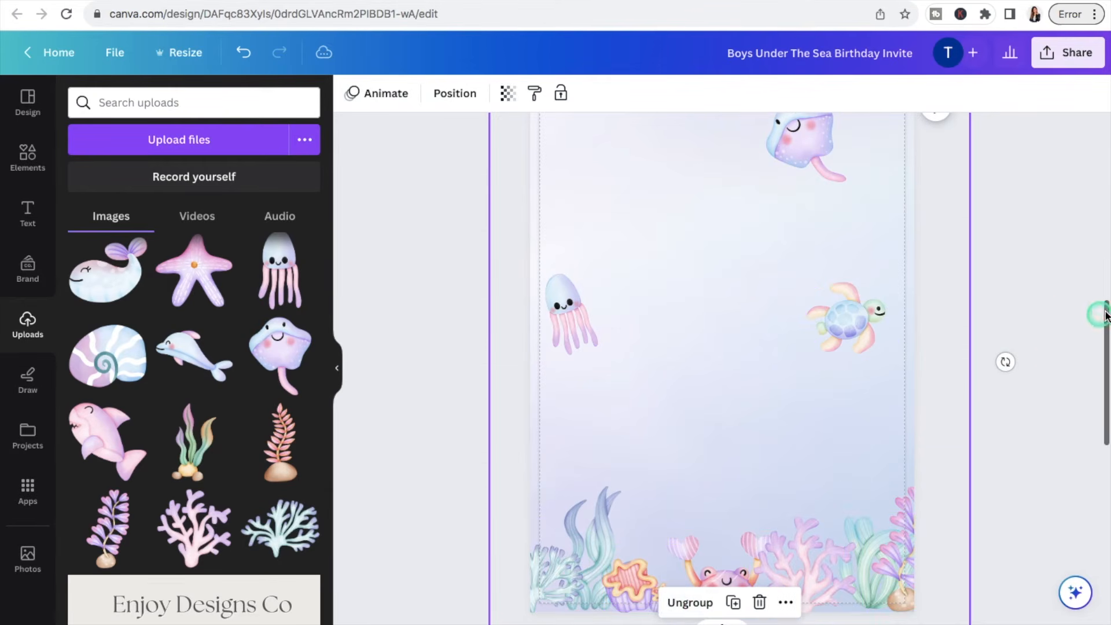
{"action": "left_click", "coordinate": [1054, 289]}
Step: Download only page 2 as a PNG file at size 1
{"action": "scroll", "coordinate": [1037, 283], "scroll_direction": "up", "scroll_amount": 2}
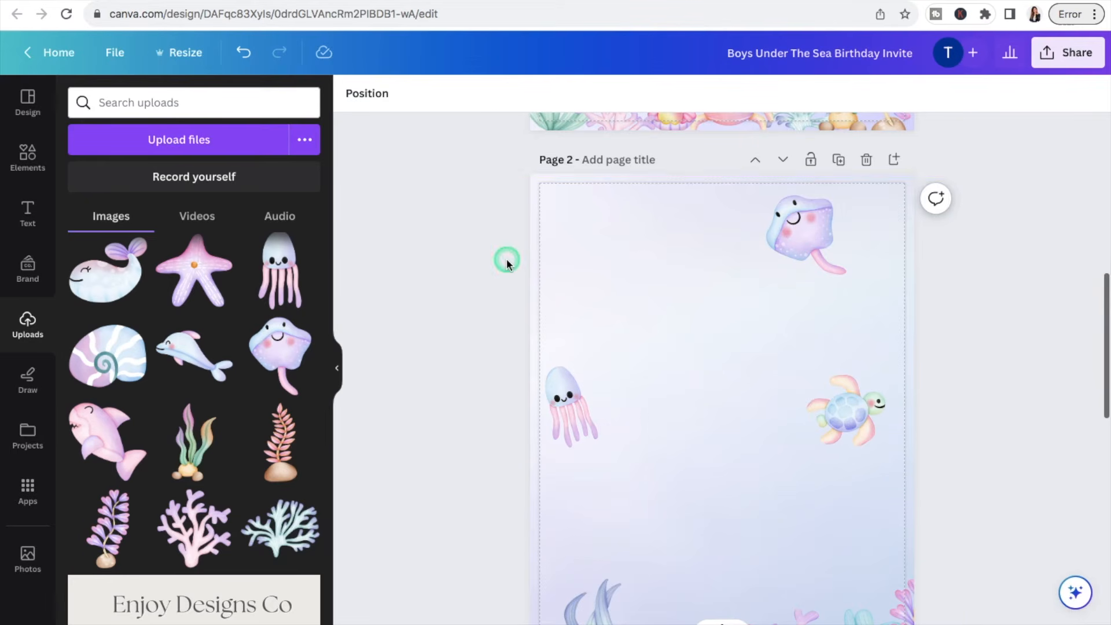
{"action": "scroll", "coordinate": [583, 286], "scroll_direction": "down", "scroll_amount": 4}
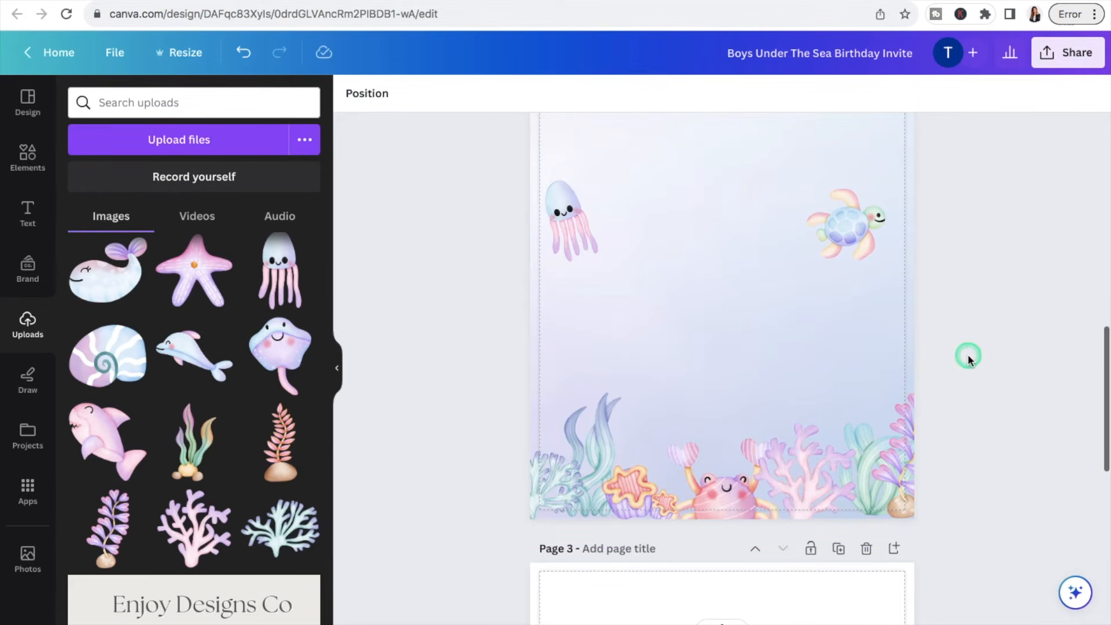
{"action": "scroll", "coordinate": [1040, 266], "scroll_direction": "up", "scroll_amount": 2}
{"action": "scroll", "coordinate": [1040, 266], "scroll_direction": "up", "scroll_amount": 1}
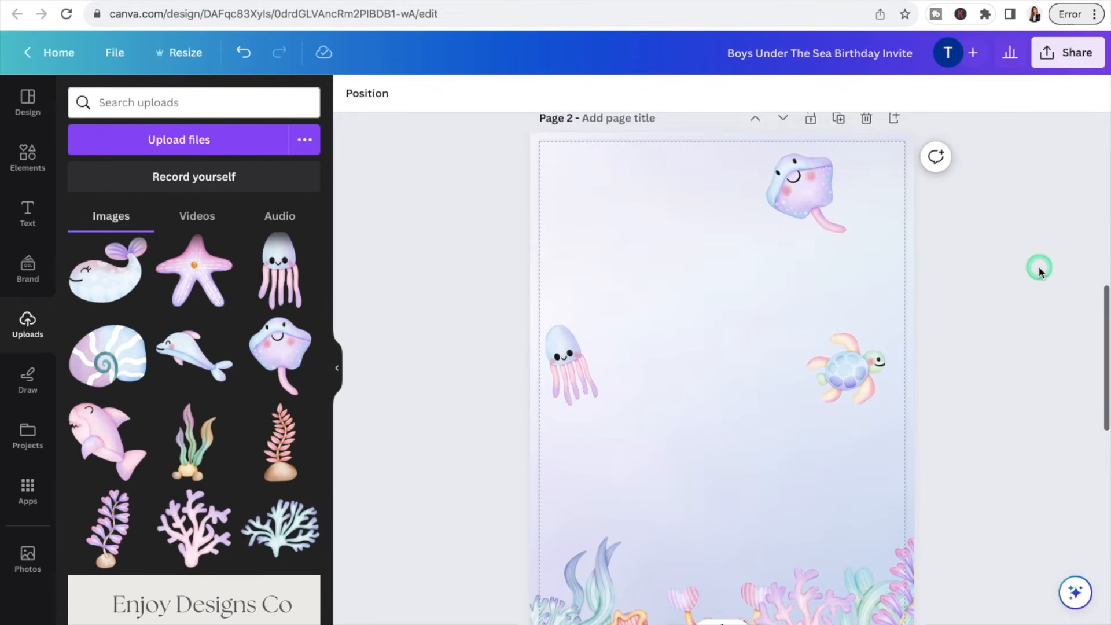
{"action": "left_click", "coordinate": [1075, 57]}
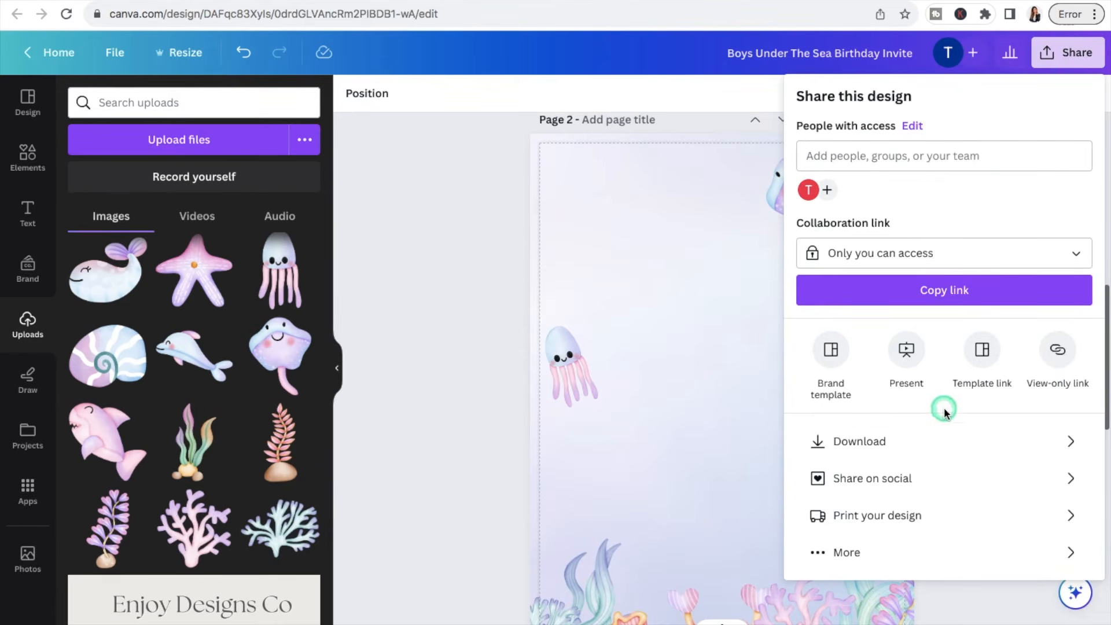
{"action": "left_click", "coordinate": [922, 441]}
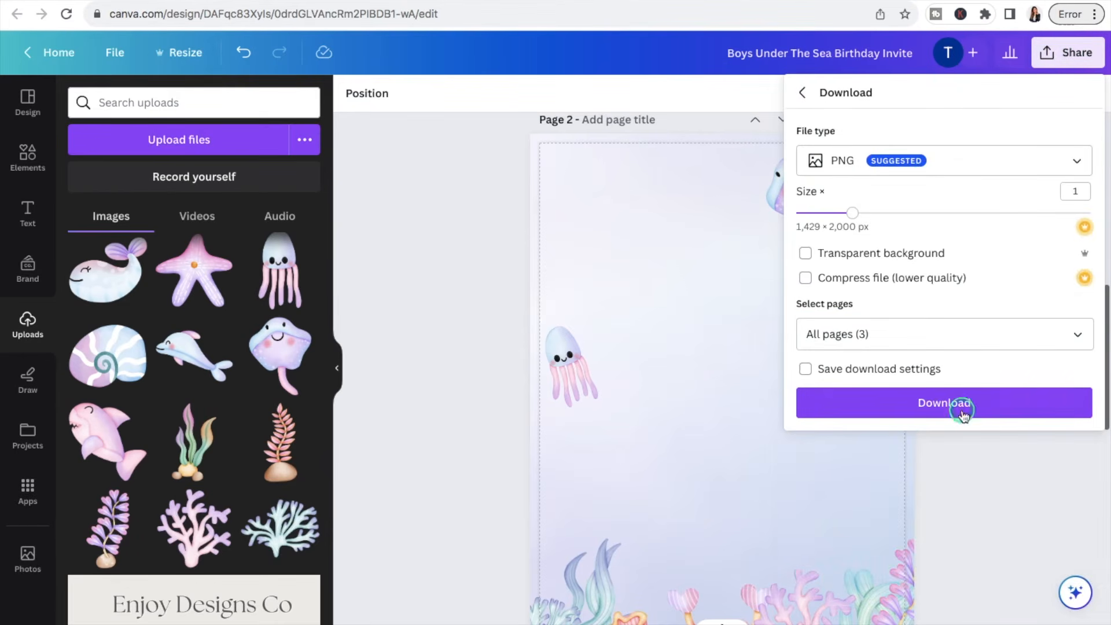
{"action": "left_click", "coordinate": [1087, 341]}
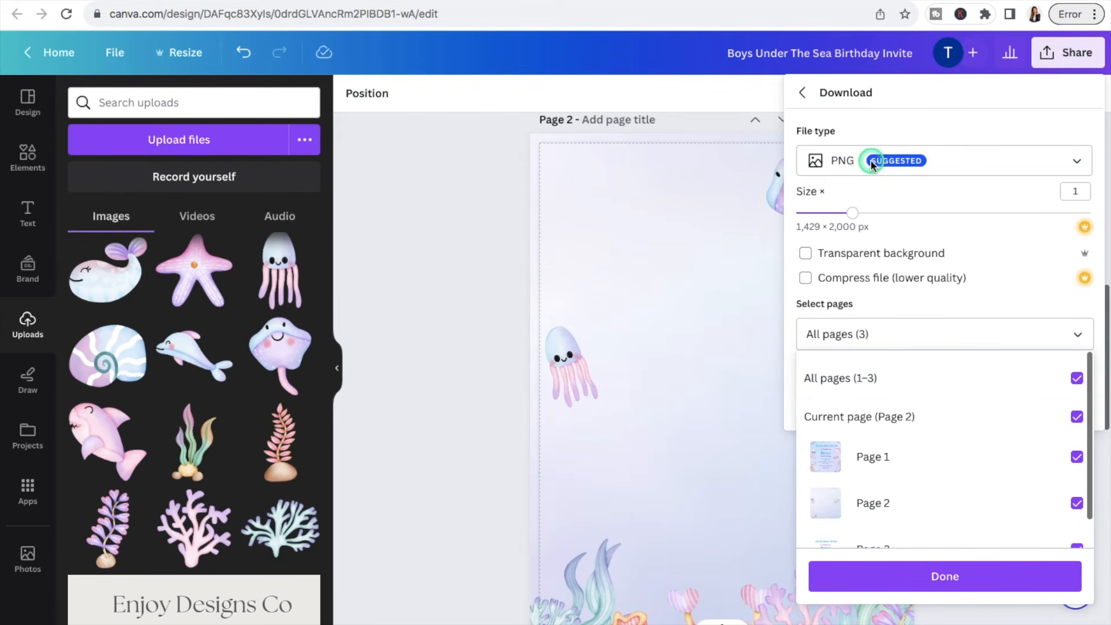
{"action": "left_click", "coordinate": [1078, 378]}
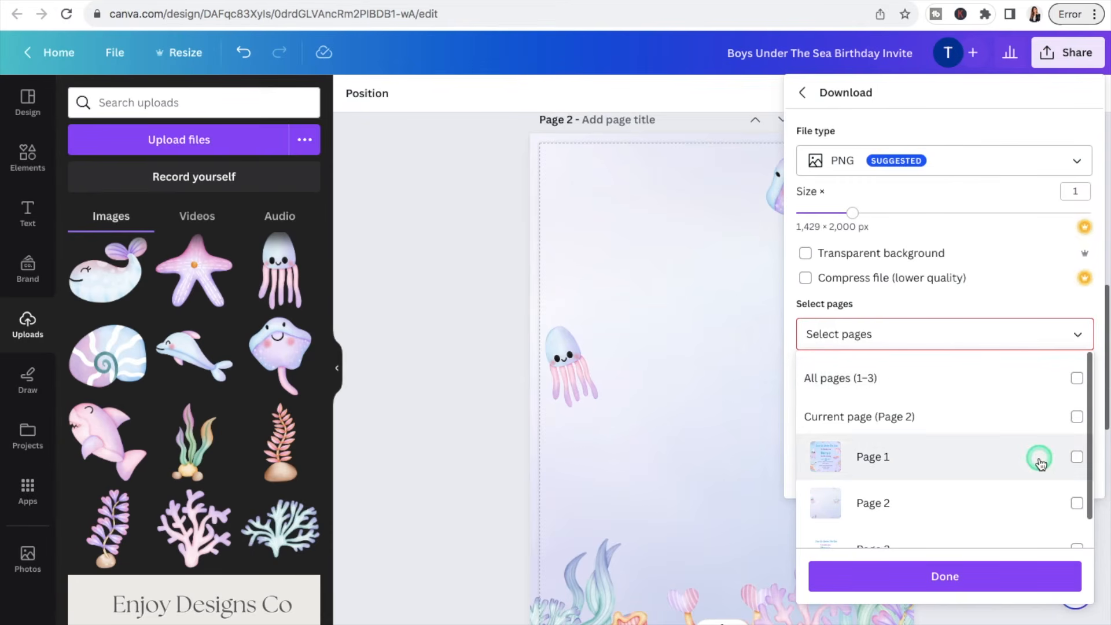
{"action": "left_click", "coordinate": [1077, 504]}
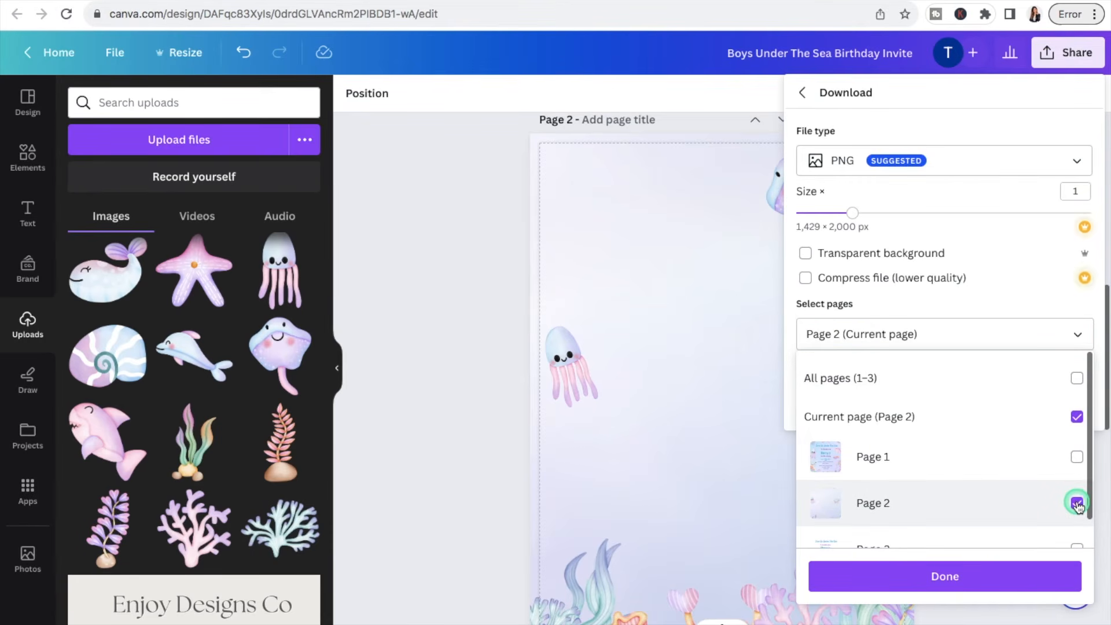
{"action": "left_click", "coordinate": [948, 578]}
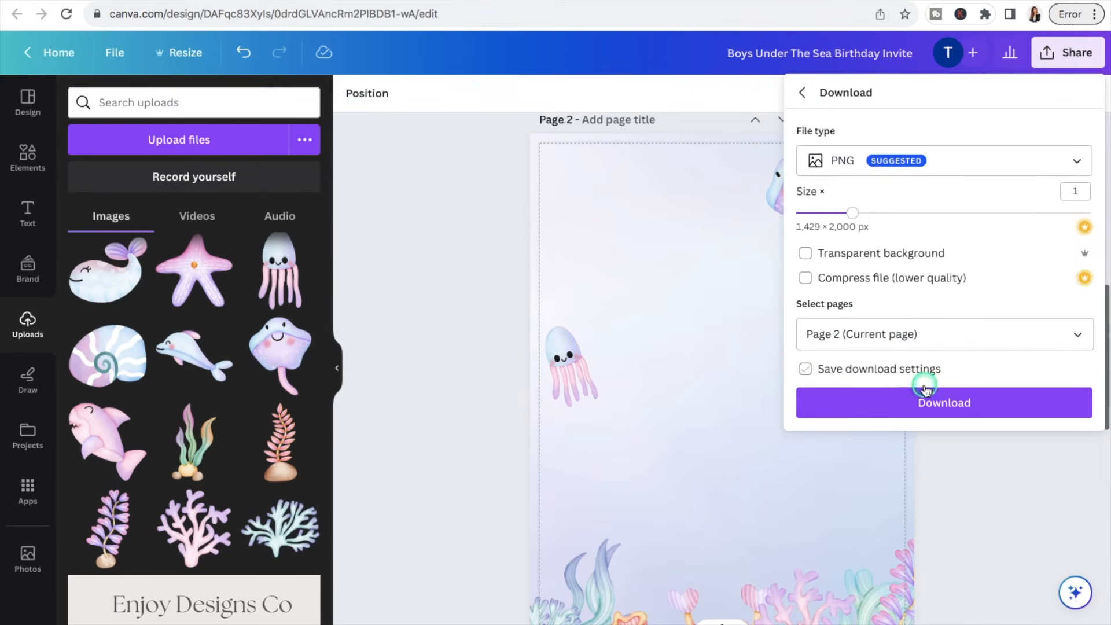
{"action": "left_click", "coordinate": [911, 403]}
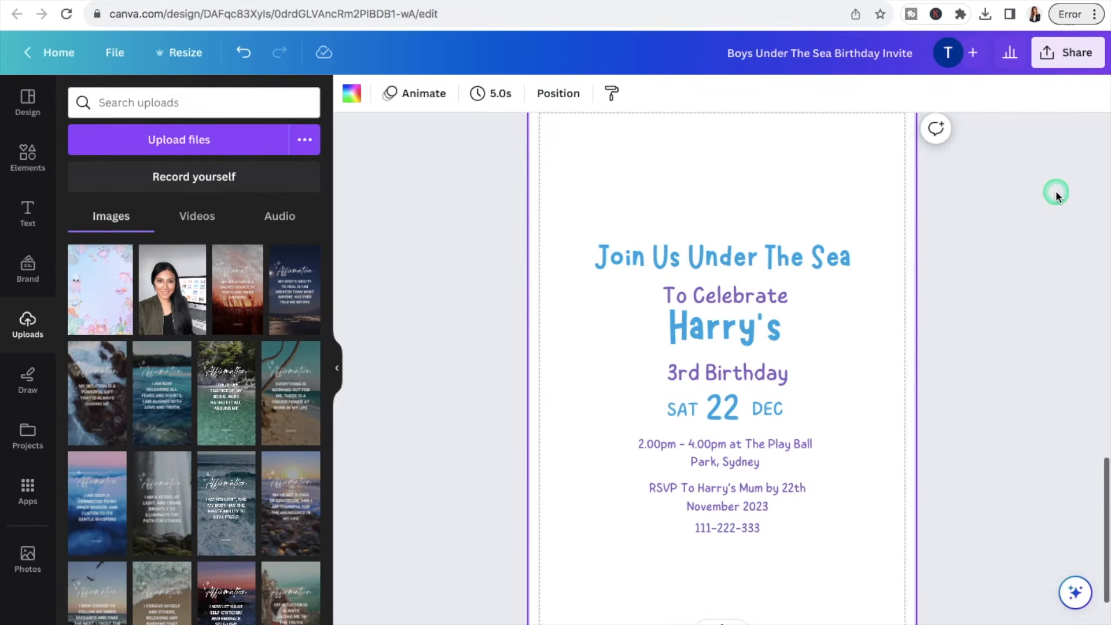
Step: Add the uploaded sea-creature and coral artwork to the text-only page and set it as the page background
{"action": "left_click", "coordinate": [1056, 190]}
{"action": "left_click", "coordinate": [191, 146]}
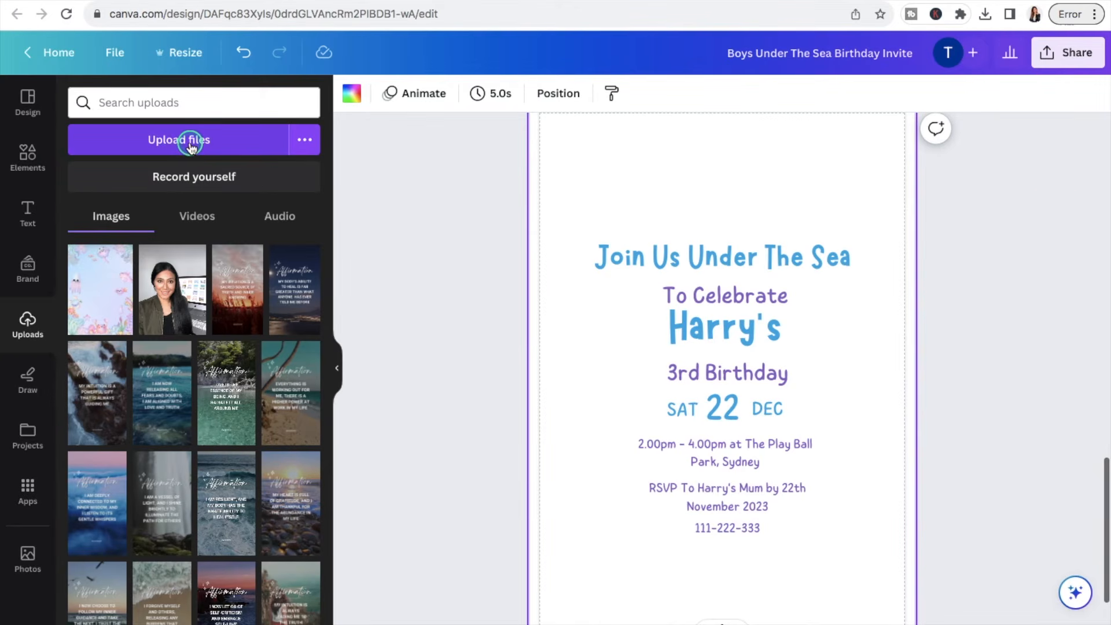
{"action": "left_click", "coordinate": [103, 307]}
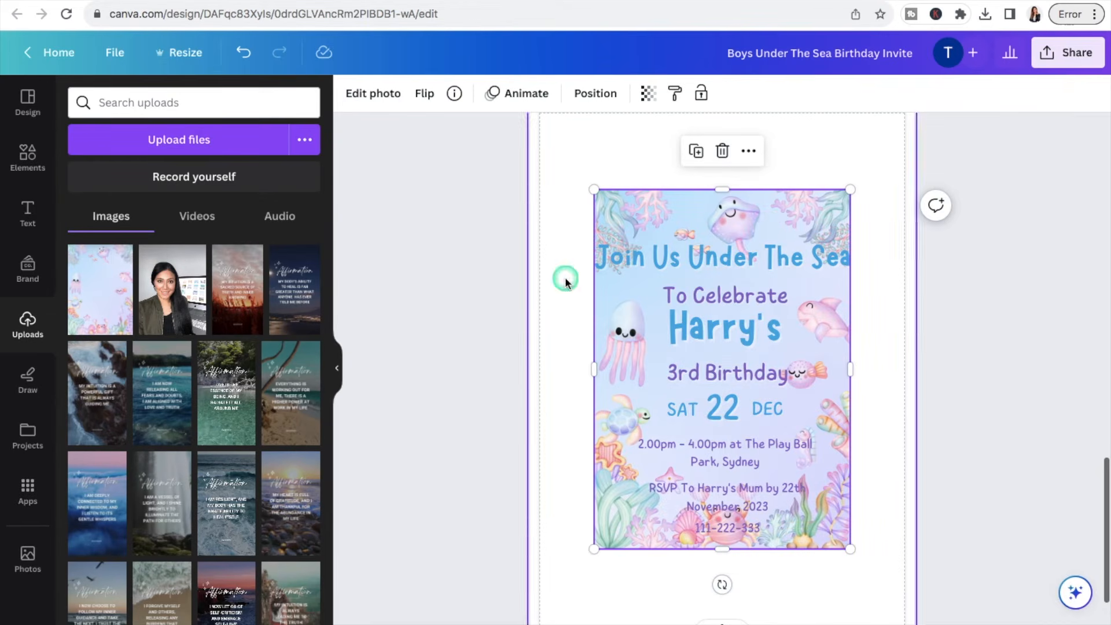
{"action": "left_click", "coordinate": [749, 152]}
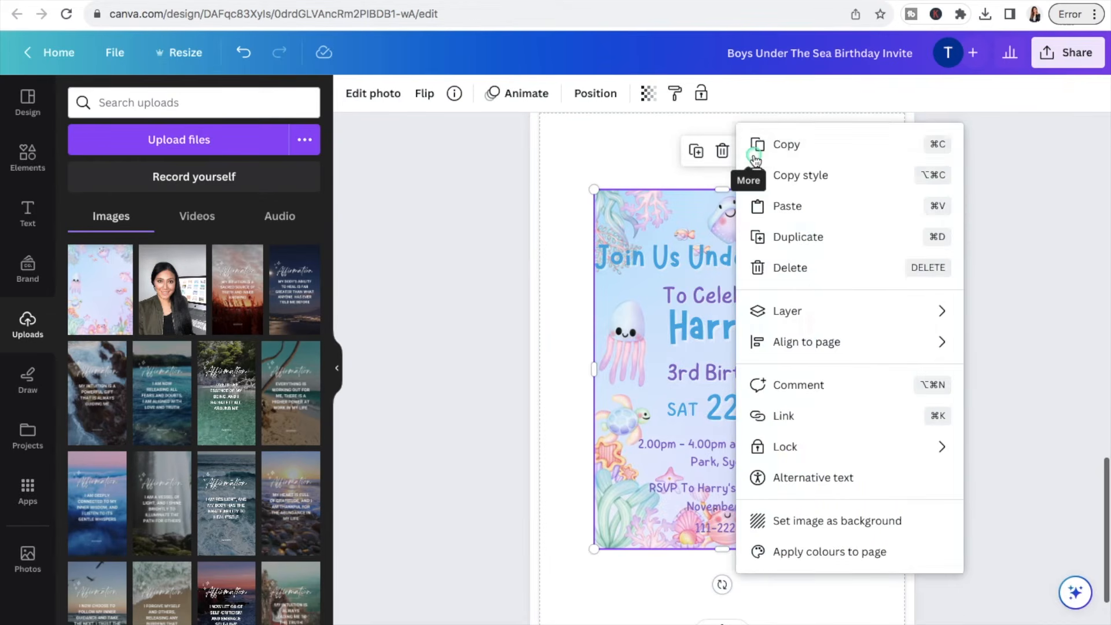
{"action": "left_click", "coordinate": [793, 523]}
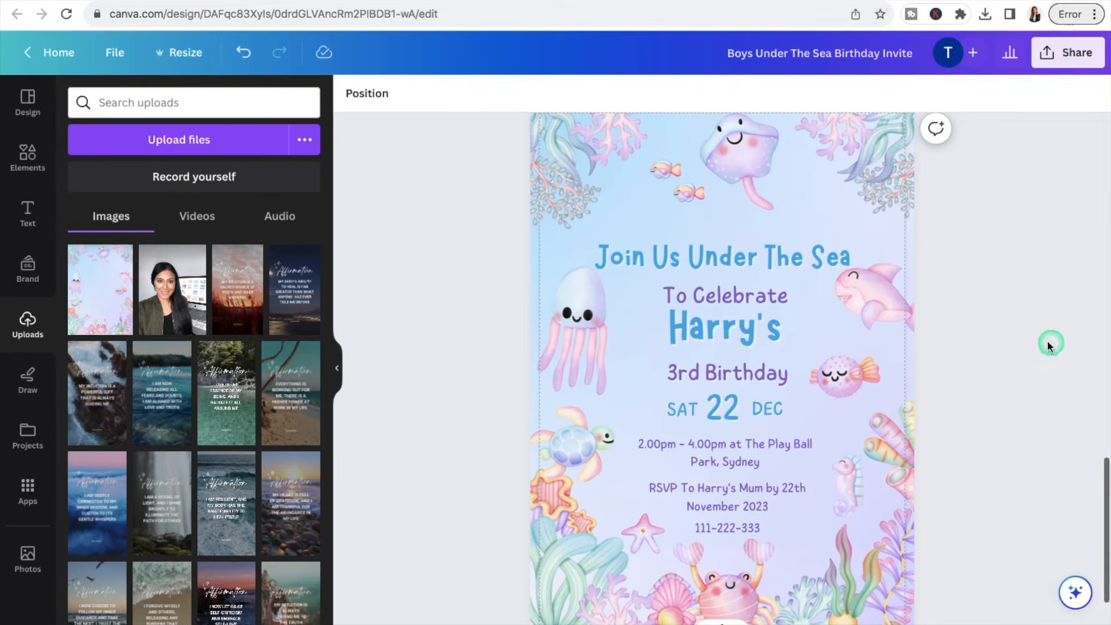
{"action": "scroll", "coordinate": [1045, 340], "scroll_direction": "up", "scroll_amount": 1}
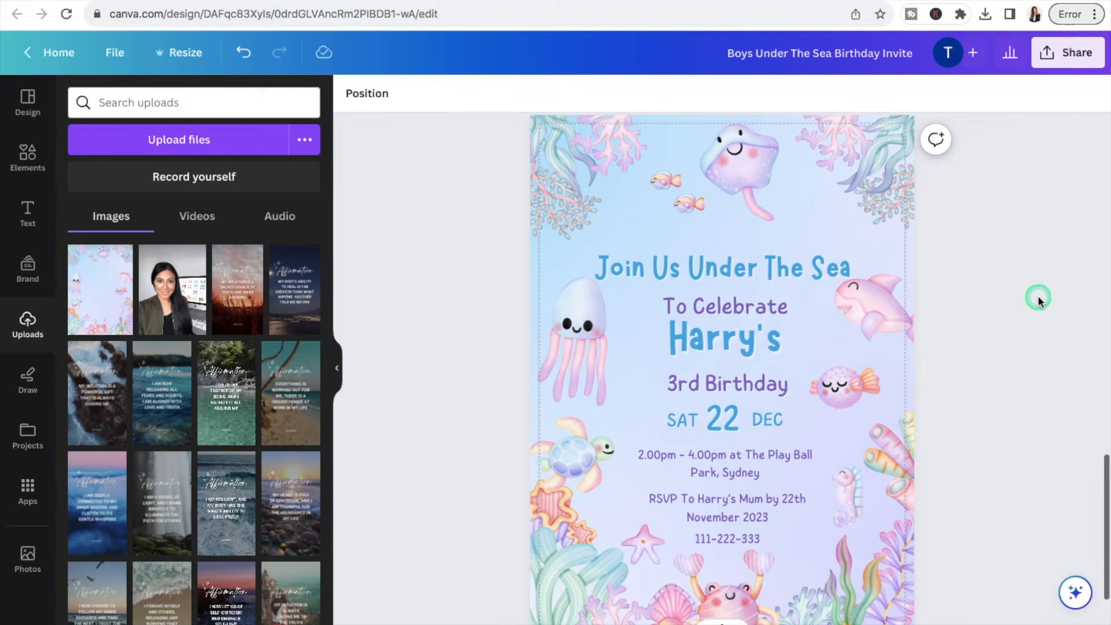
{"action": "left_click", "coordinate": [732, 162]}
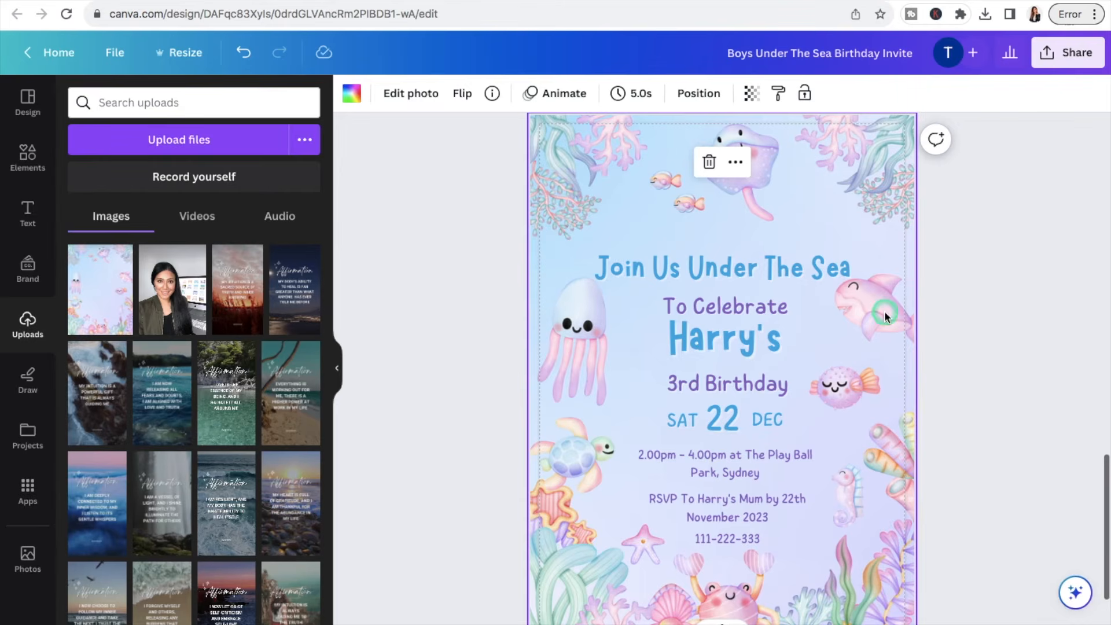
Step: Move "Join Us Under The Sea" and "To Celebrate" slightly upward on page 3 to even out the spacing above the child's name
{"action": "left_click", "coordinate": [989, 267]}
{"action": "scroll", "coordinate": [989, 265], "scroll_direction": "down", "scroll_amount": 1}
{"action": "scroll", "coordinate": [988, 265], "scroll_direction": "up", "scroll_amount": 1}
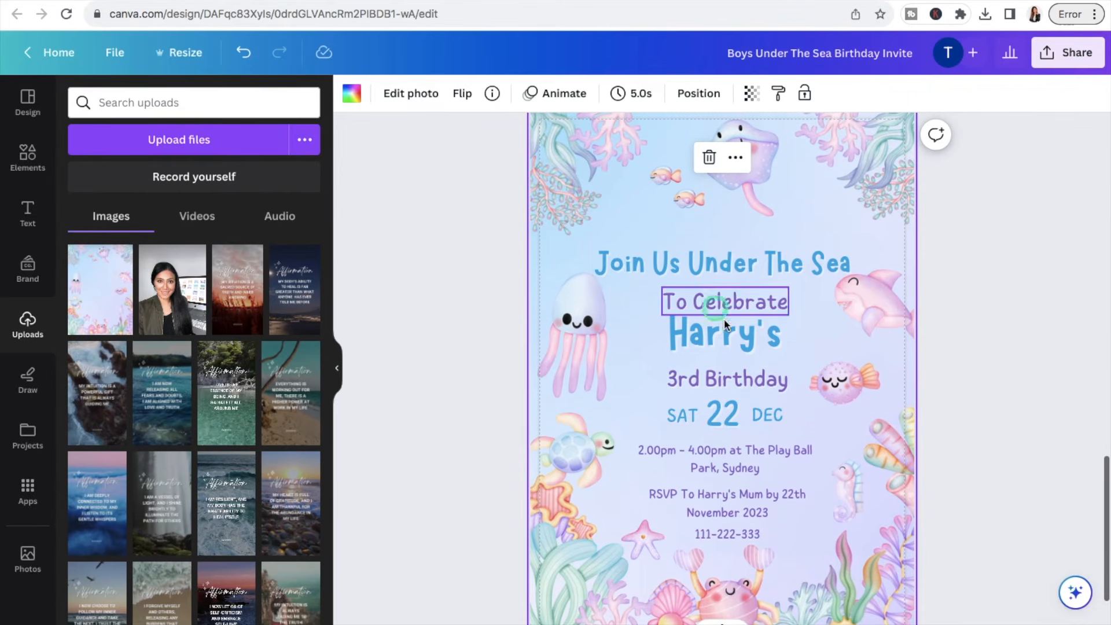
{"action": "left_click", "coordinate": [738, 536]}
{"action": "left_click", "coordinate": [777, 255]}
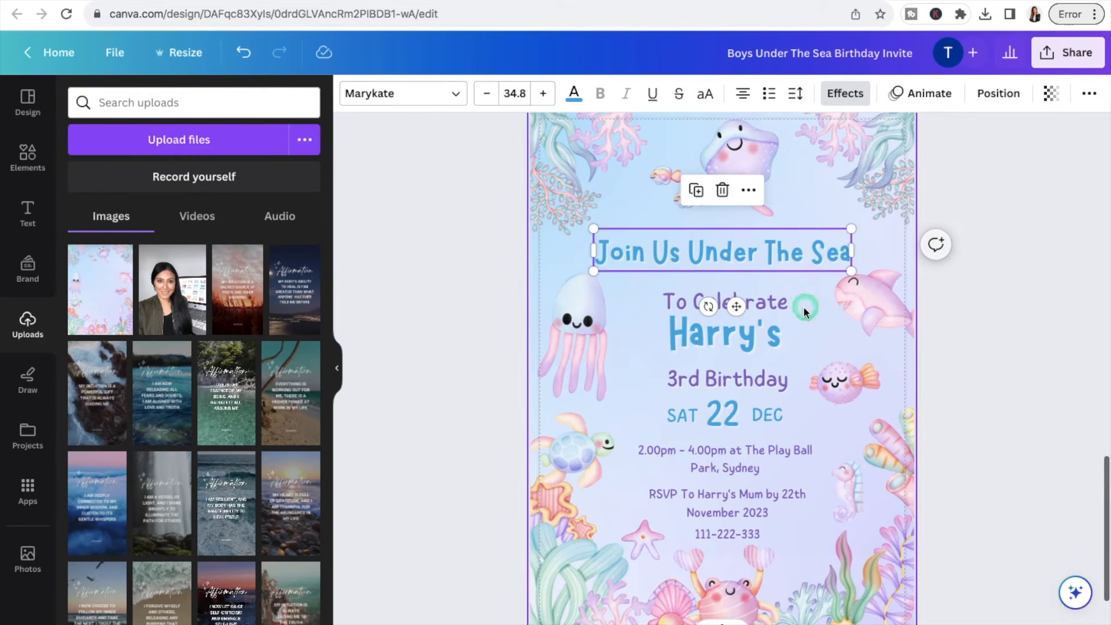
{"action": "left_click", "coordinate": [752, 302]}
{"action": "left_click_drag", "start_coordinate": [737, 346], "coordinate": [760, 337]}
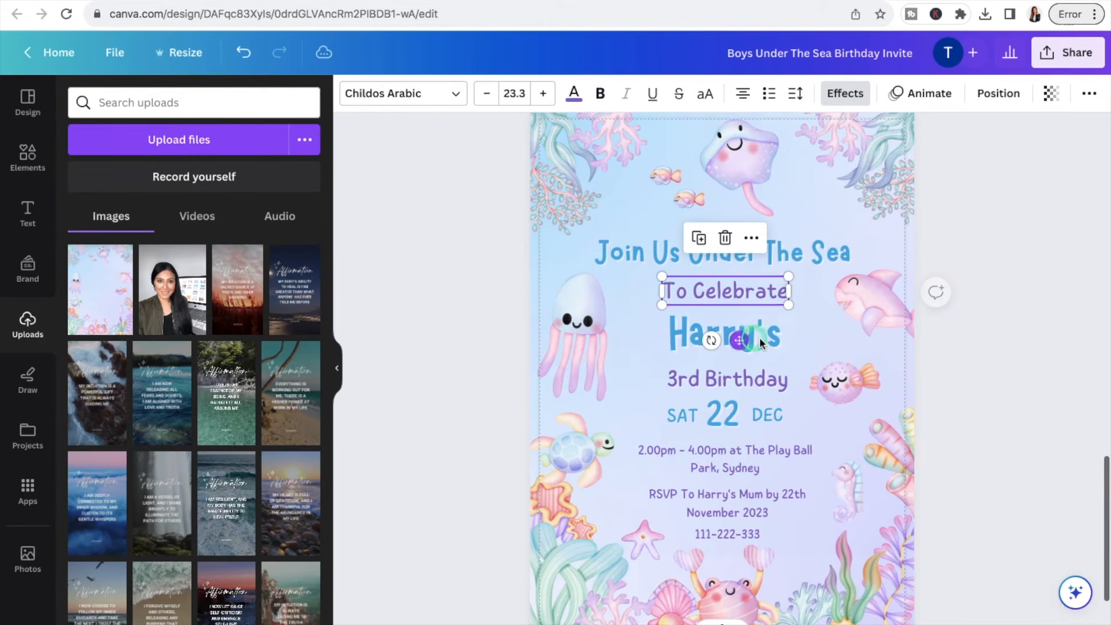
{"action": "left_click", "coordinate": [770, 344]}
{"action": "left_click_drag", "start_coordinate": [746, 335], "coordinate": [746, 335]}
{"action": "left_click", "coordinate": [988, 264]}
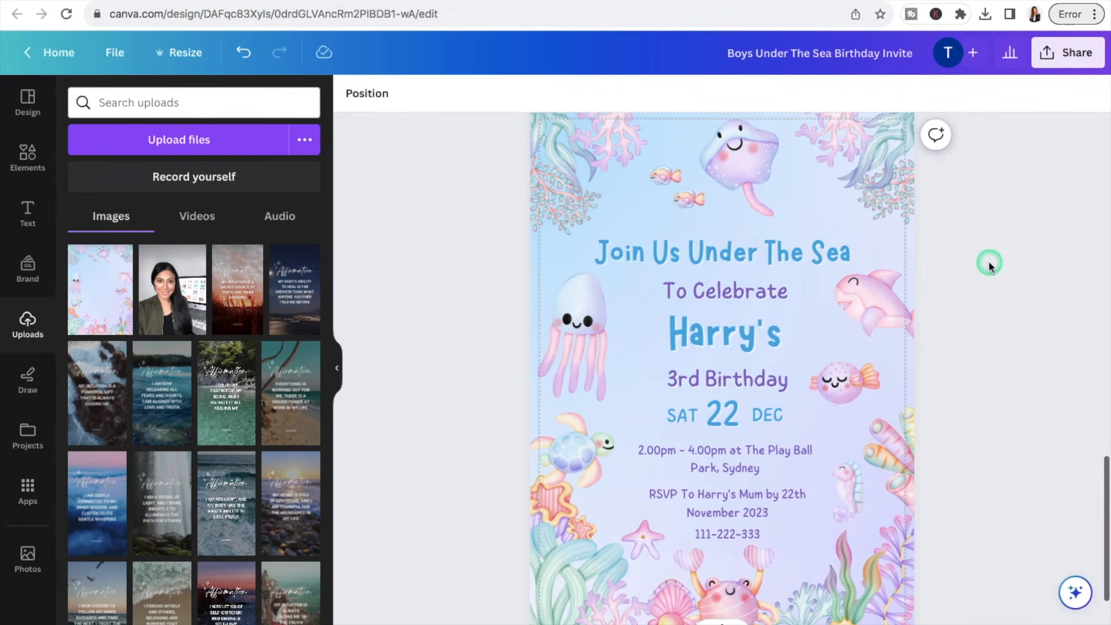
Step: Generate a template link for the birthday invite design and copy it
{"action": "left_click", "coordinate": [1078, 64]}
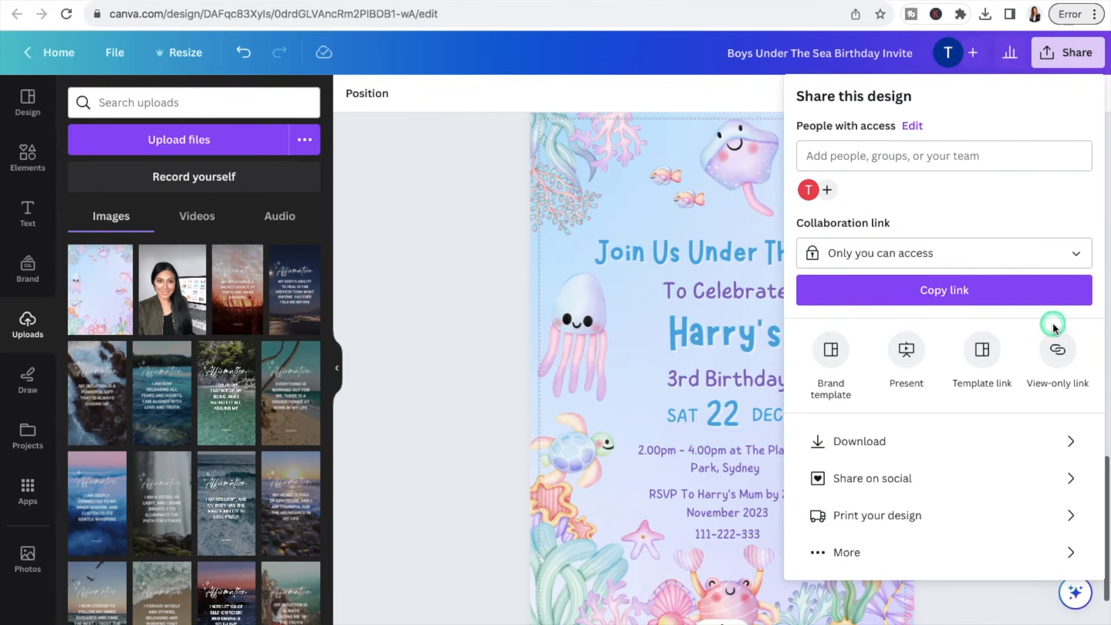
{"action": "left_click", "coordinate": [980, 362]}
{"action": "left_click", "coordinate": [981, 359]}
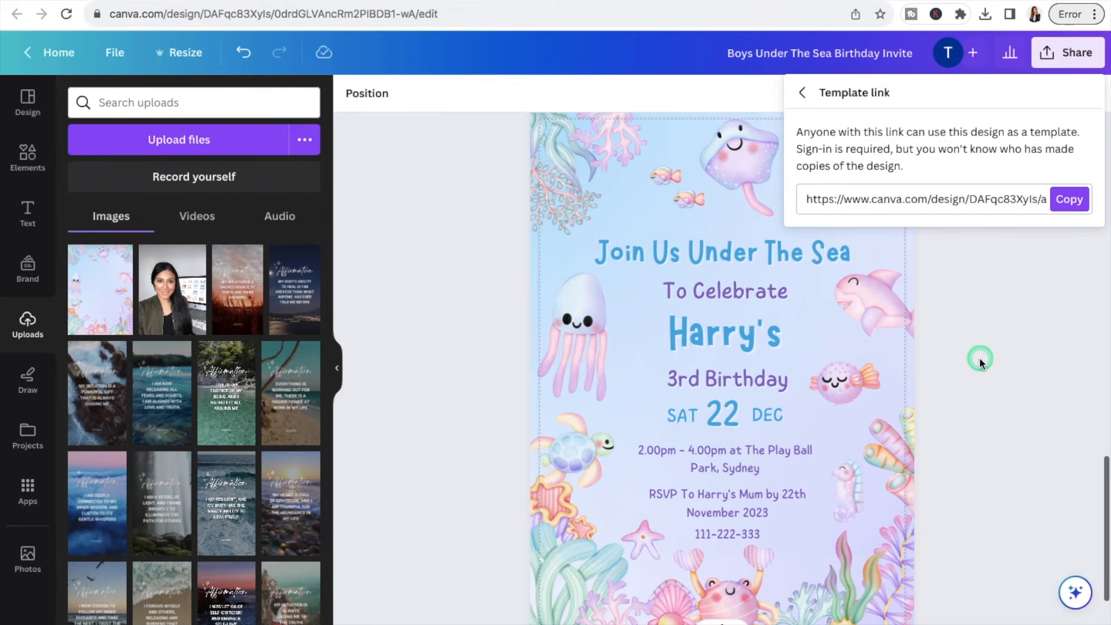
{"action": "left_click", "coordinate": [1072, 200]}
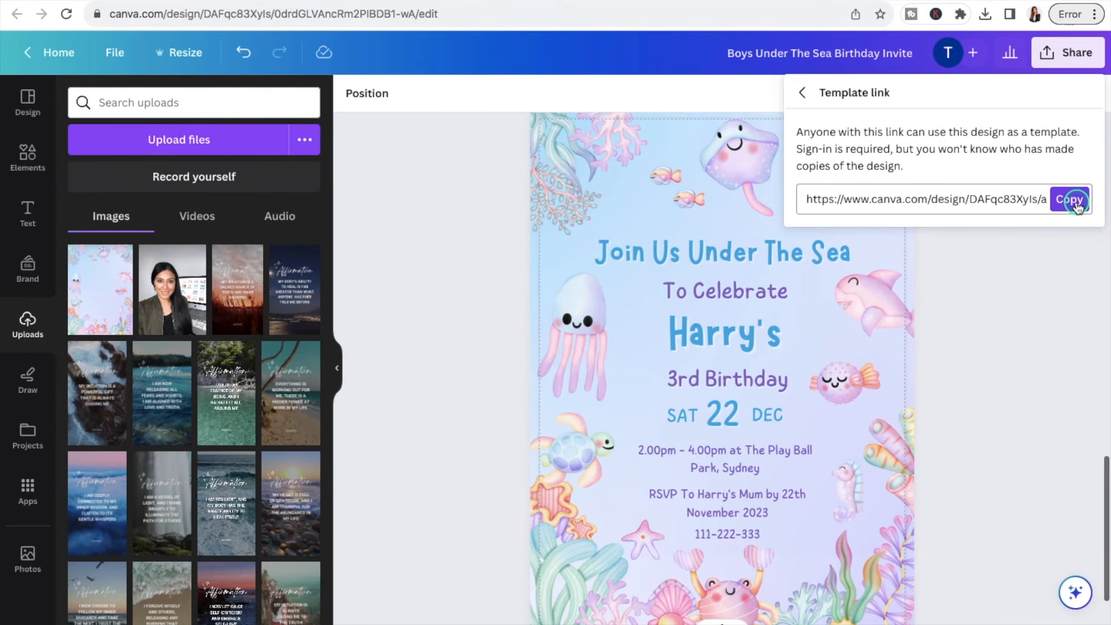
{"action": "left_click", "coordinate": [1071, 200]}
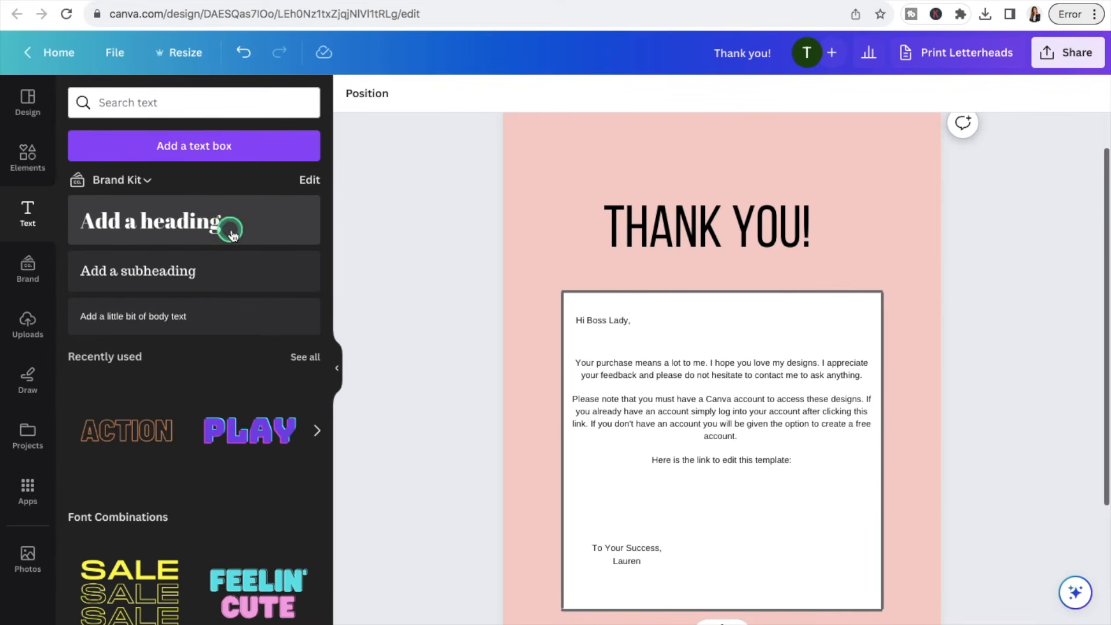
Step: In the "Thank you!" design, add the heading "Boys Under The Sea Party Invite" at size 18.6, centred beneath "Here is the link to edit this template:"
{"action": "left_click", "coordinate": [212, 231]}
{"action": "left_click_drag", "start_coordinate": [742, 415], "coordinate": [740, 530]}
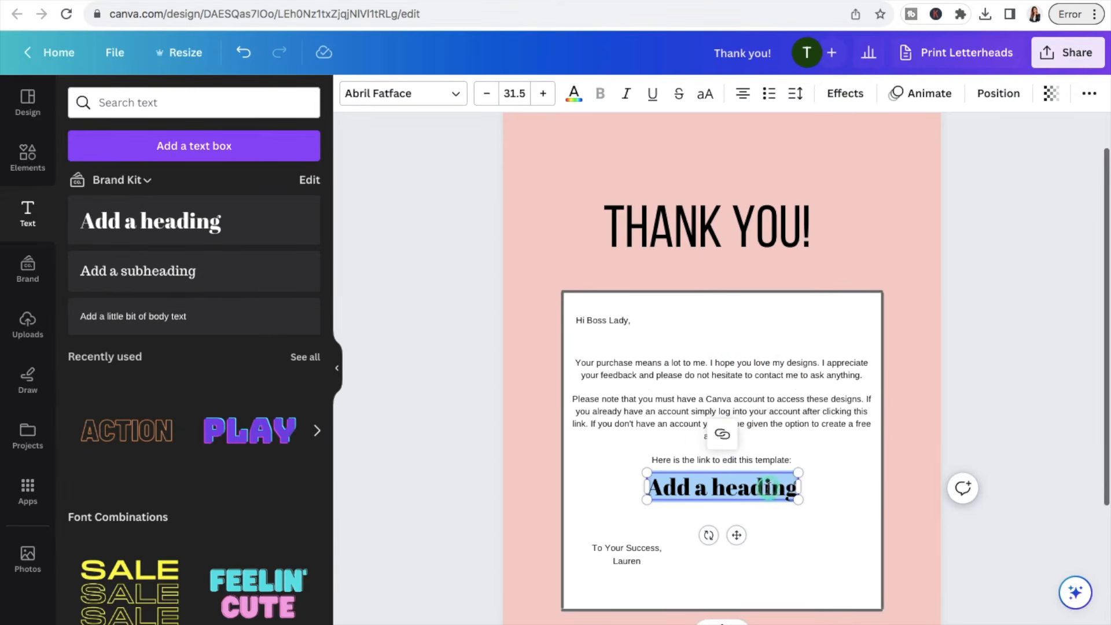
{"action": "key", "text": "BackSpace"}
{"action": "type", "text": "Boy"}
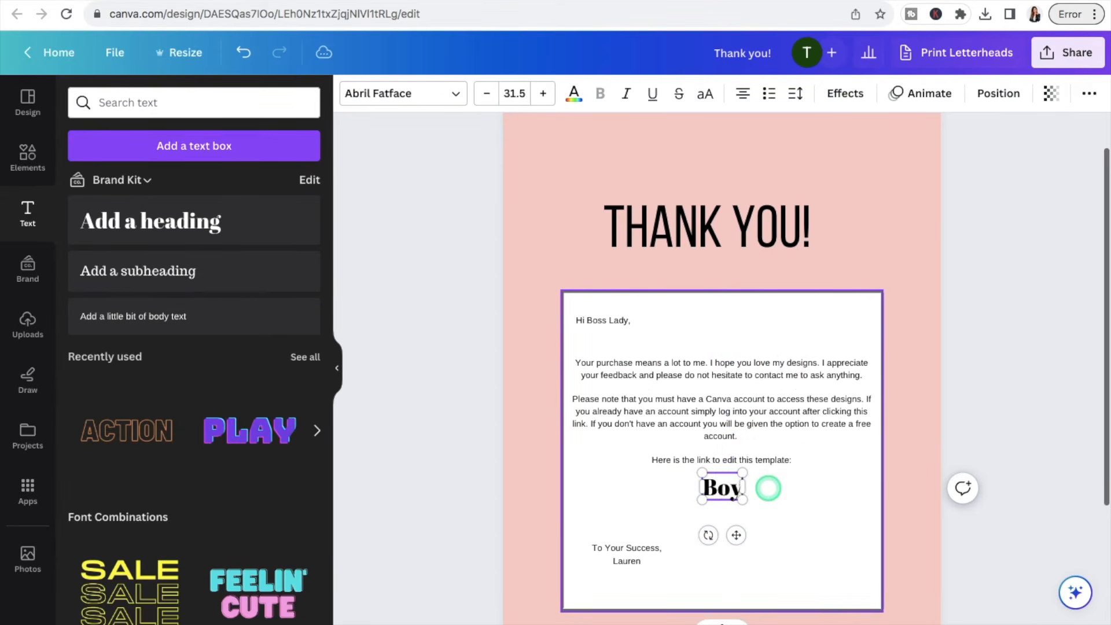
{"action": "type", "text": "s Under"}
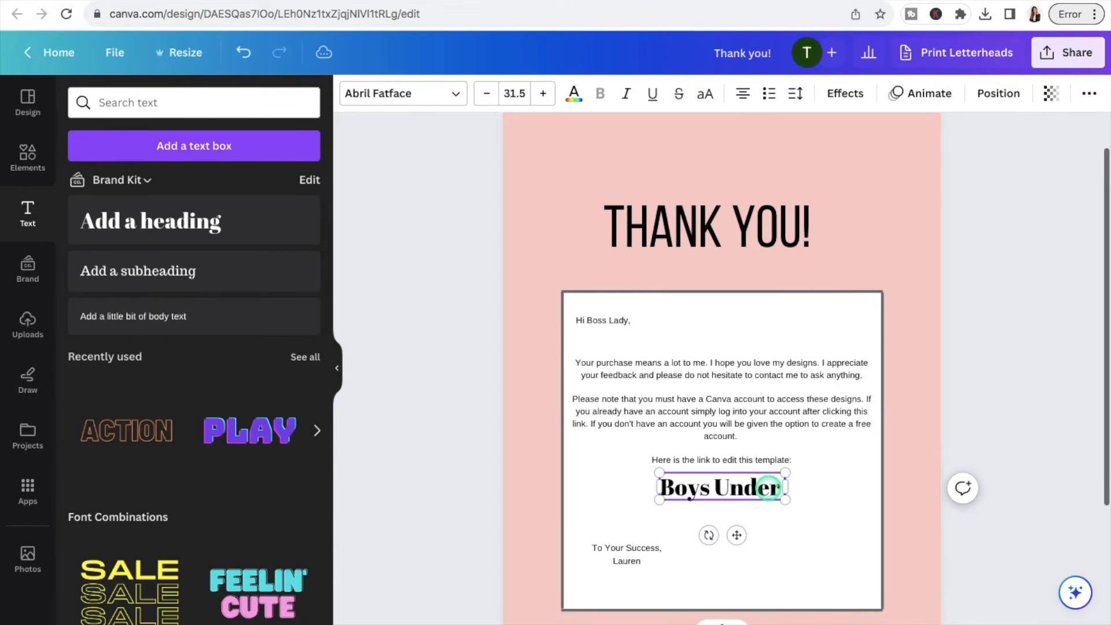
{"action": "type", "text": " The Sea"}
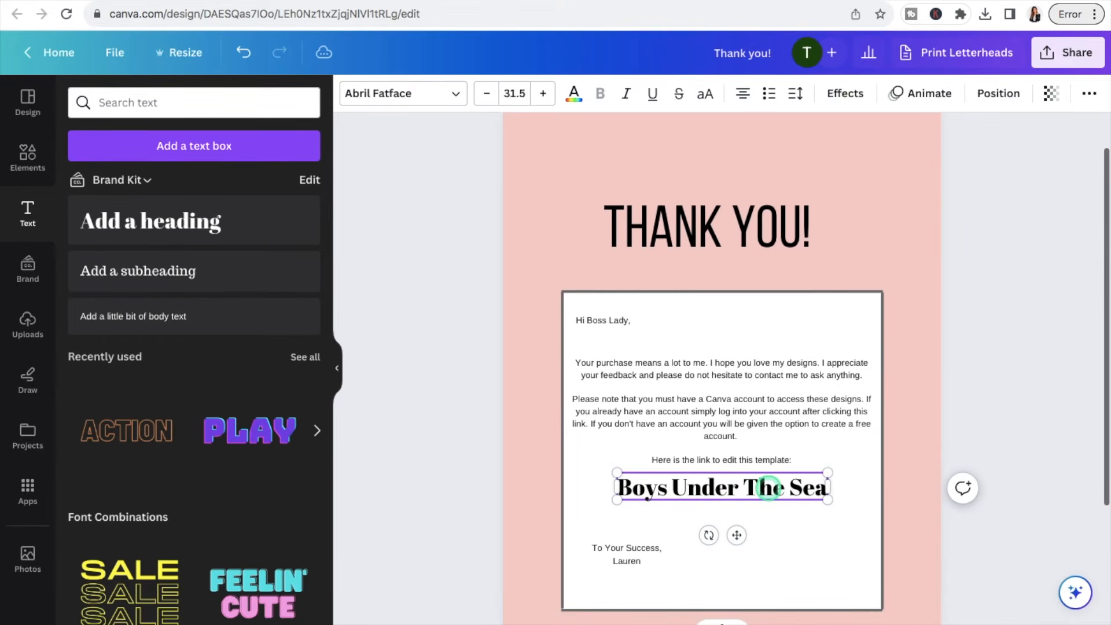
{"action": "type", "text": " Party Invite"}
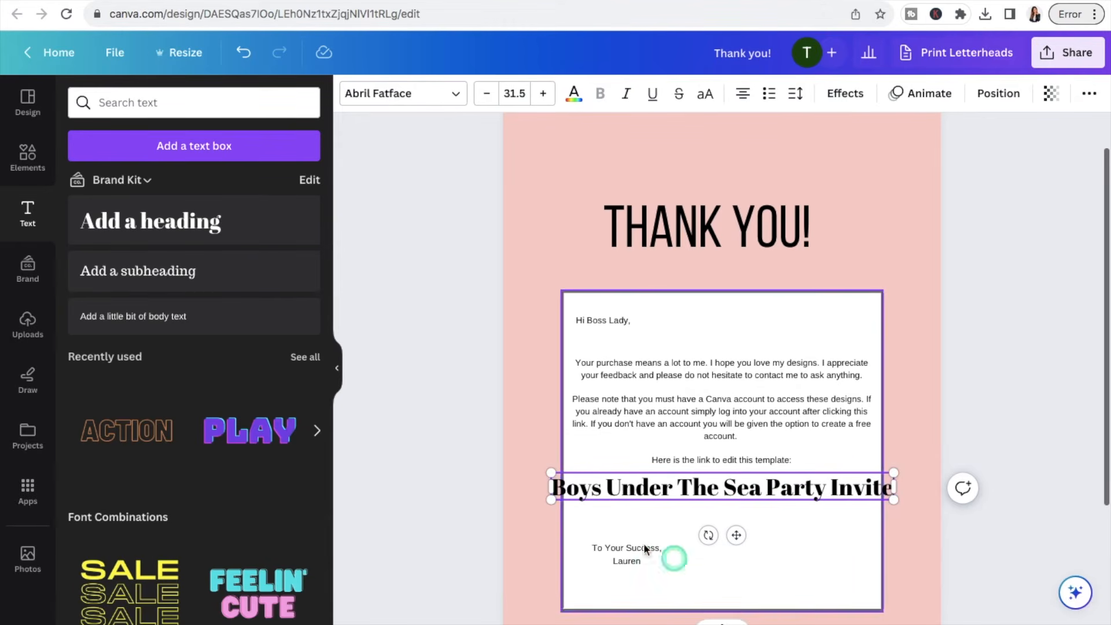
{"action": "left_click_drag", "start_coordinate": [551, 473], "coordinate": [689, 484]}
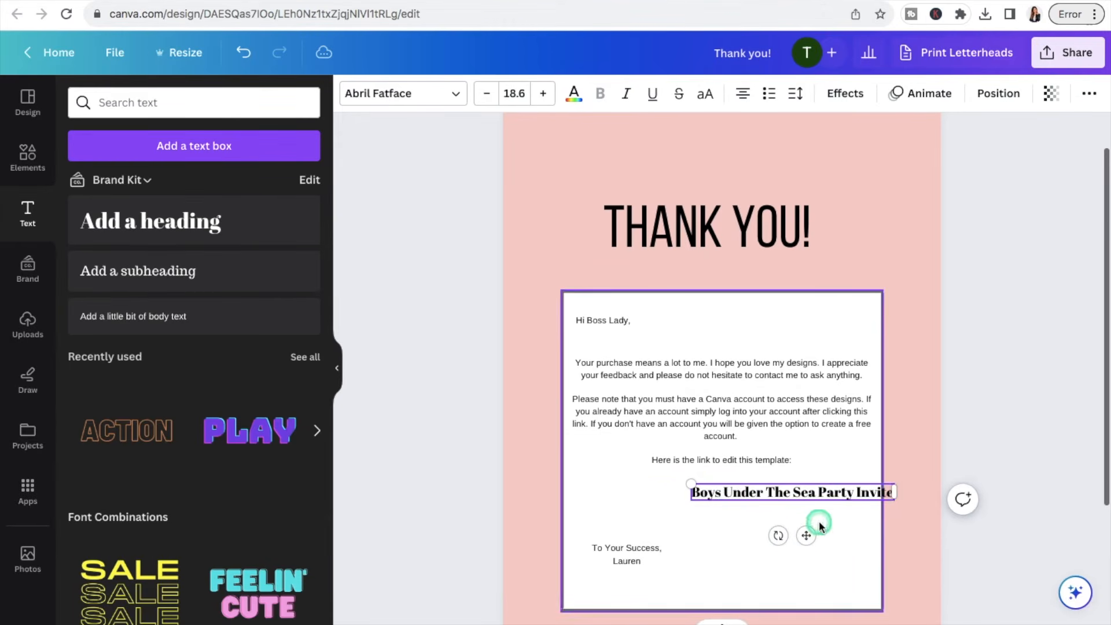
{"action": "left_click_drag", "start_coordinate": [806, 533], "coordinate": [736, 521]}
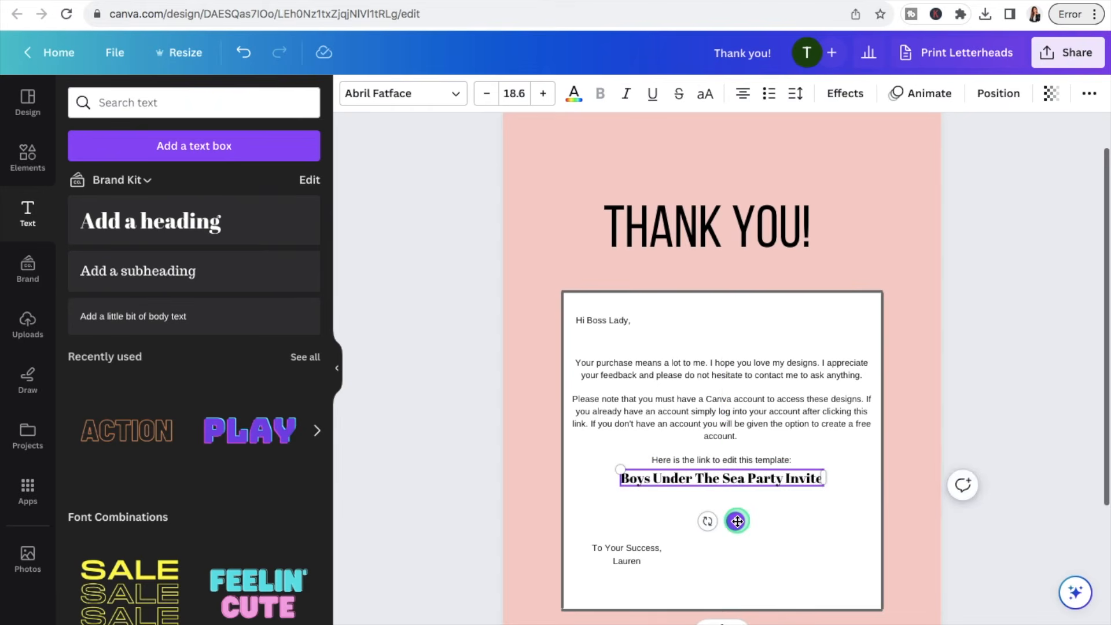
Step: Hyperlink the "Boys Under The Sea Party Invite" heading to the copied template link
{"action": "double_click", "coordinate": [803, 478]}
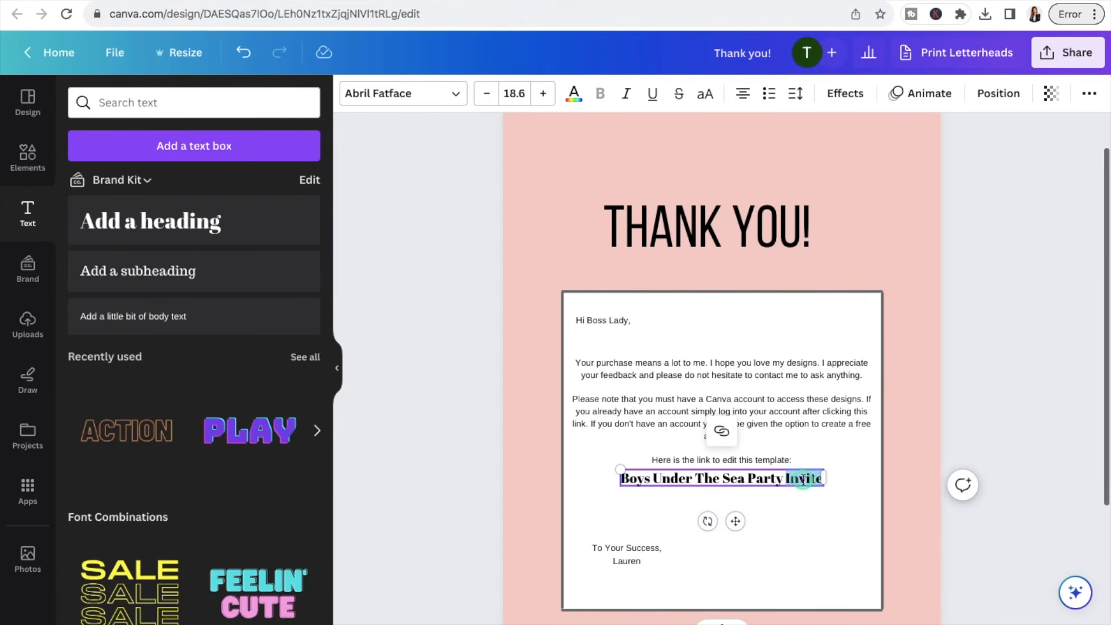
{"action": "left_click", "coordinate": [722, 433]}
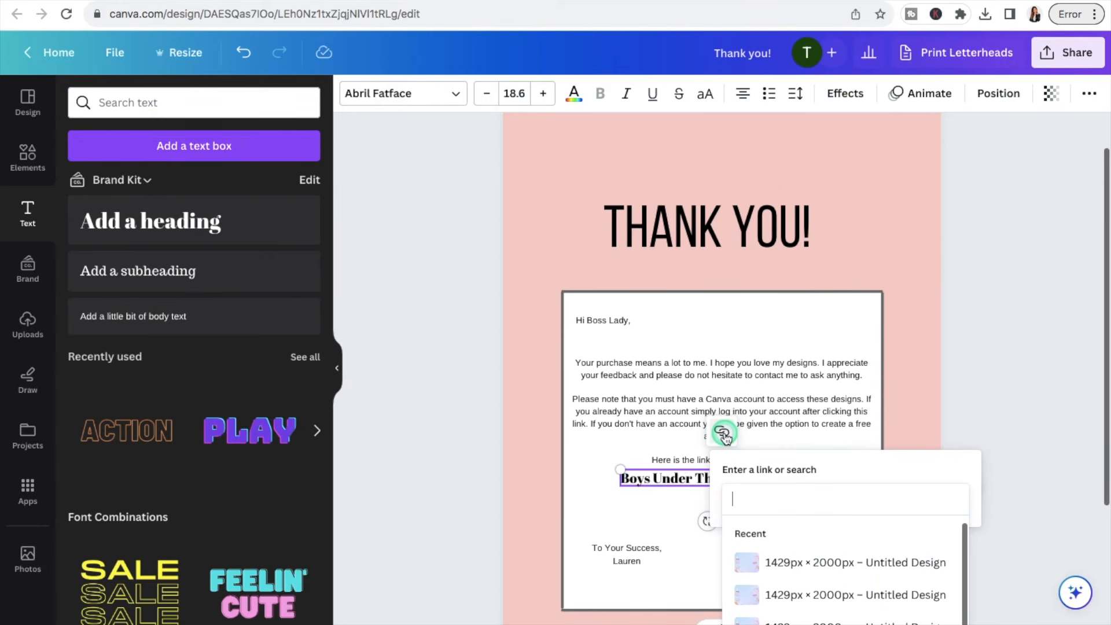
{"action": "left_click", "coordinate": [755, 513]}
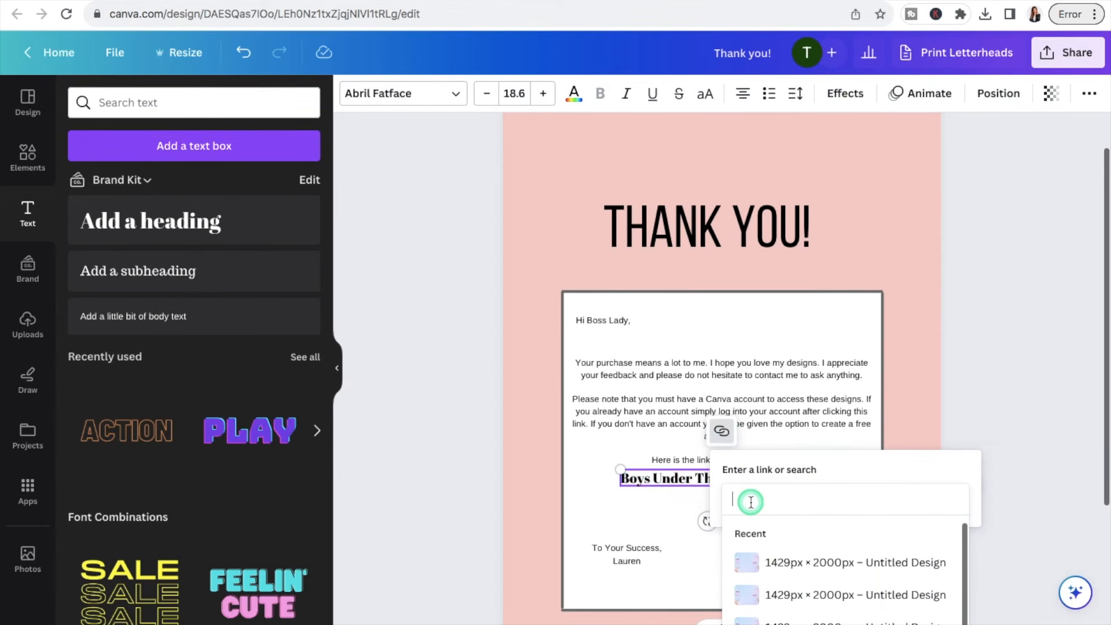
{"action": "key", "text": "ctrl+v"}
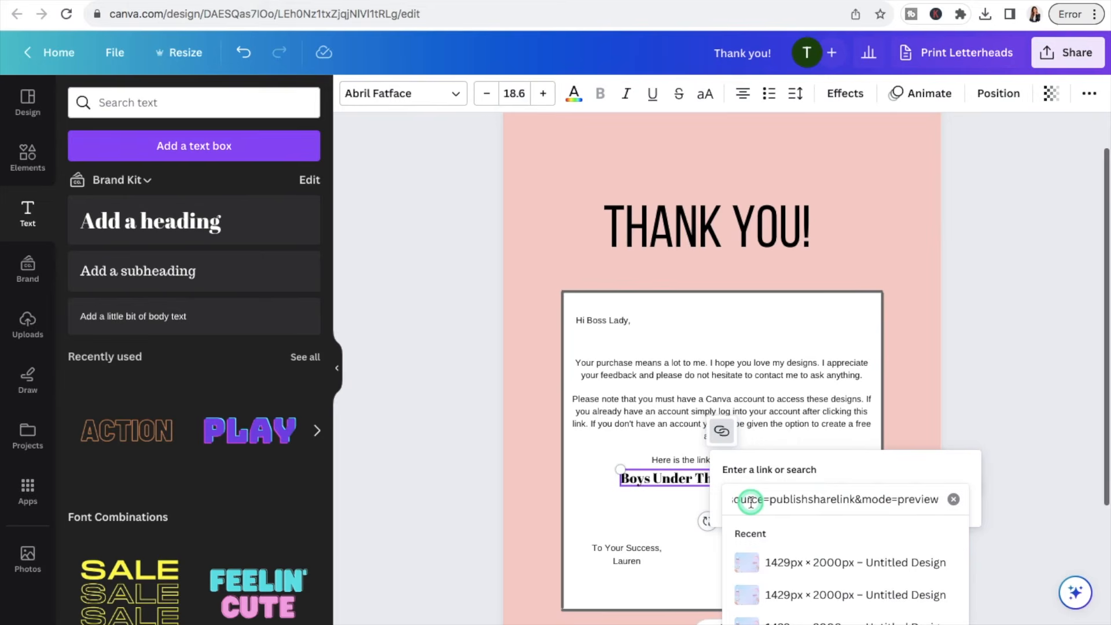
{"action": "key", "text": "Return"}
{"action": "left_click", "coordinate": [936, 374]}
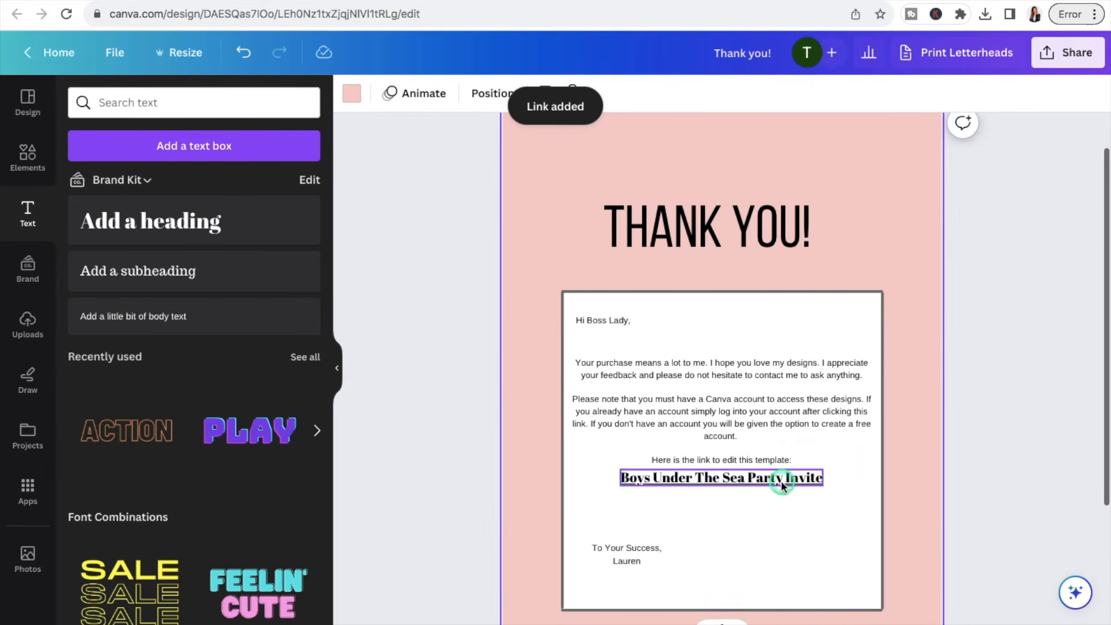
Step: Nudge the linked "Boys Under The Sea Party Invite" heading slightly down inside the white box
{"action": "left_click", "coordinate": [782, 485]}
{"action": "left_click_drag", "start_coordinate": [738, 519], "coordinate": [743, 524]}
{"action": "left_click", "coordinate": [981, 282]}
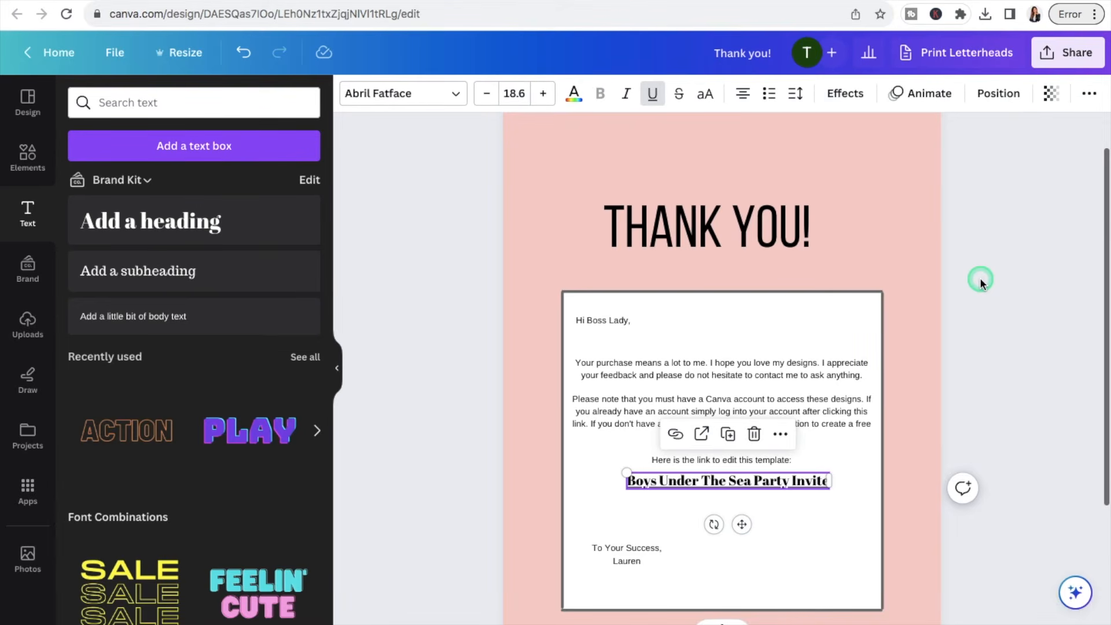
{"action": "left_click", "coordinate": [863, 541]}
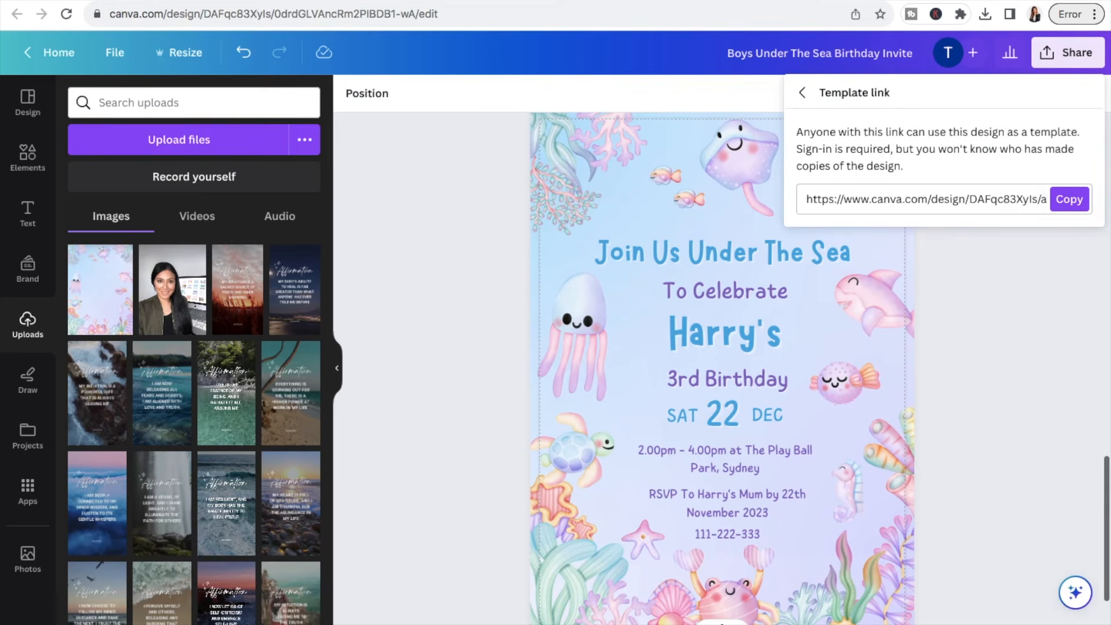
Step: In the birthday invite design, open the download settings and examine the available file types
{"action": "left_click", "coordinate": [969, 311]}
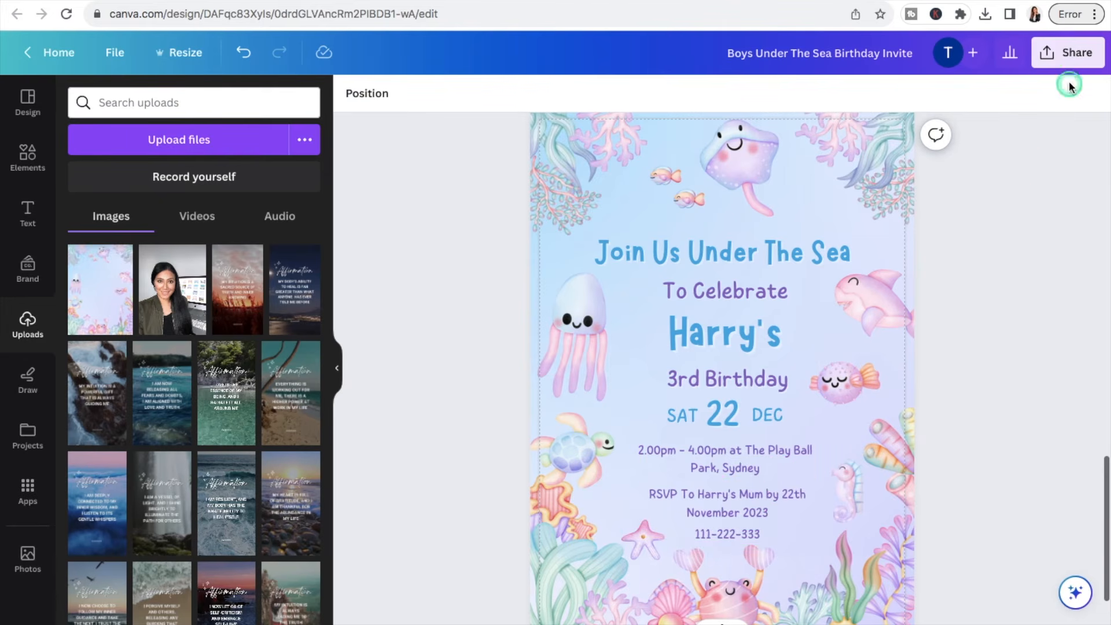
{"action": "left_click", "coordinate": [1070, 62]}
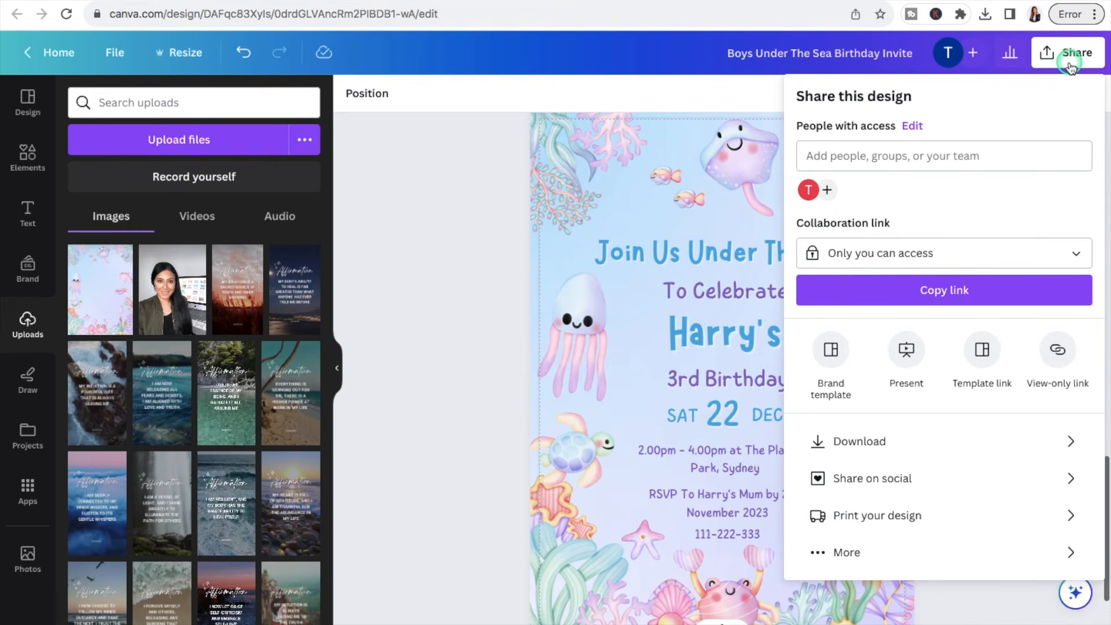
{"action": "left_click", "coordinate": [1068, 256]}
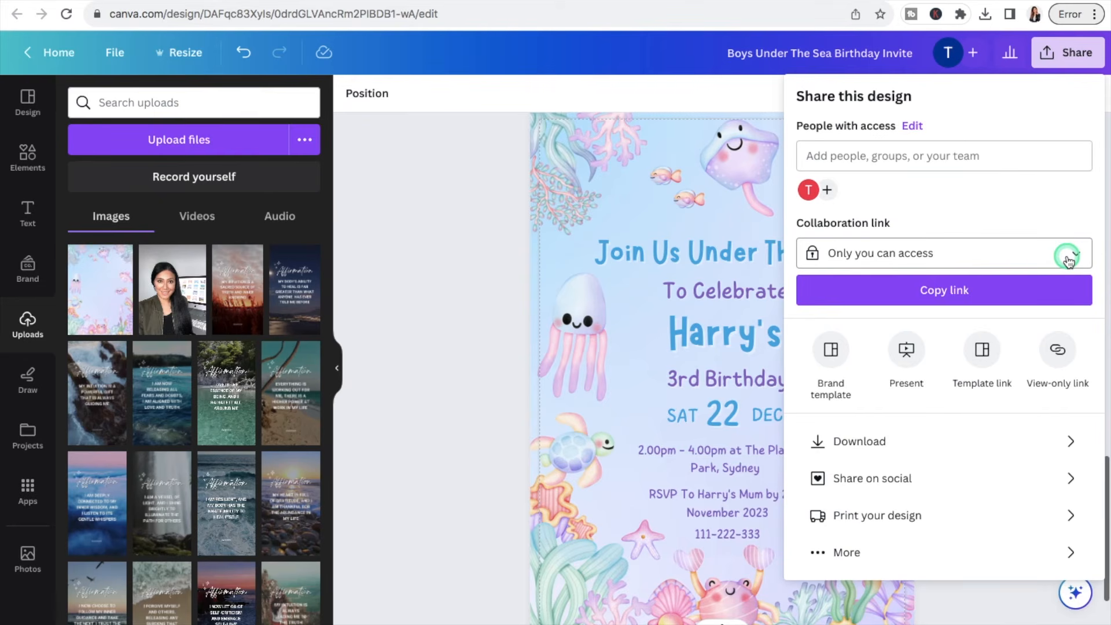
{"action": "left_click", "coordinate": [1062, 440]}
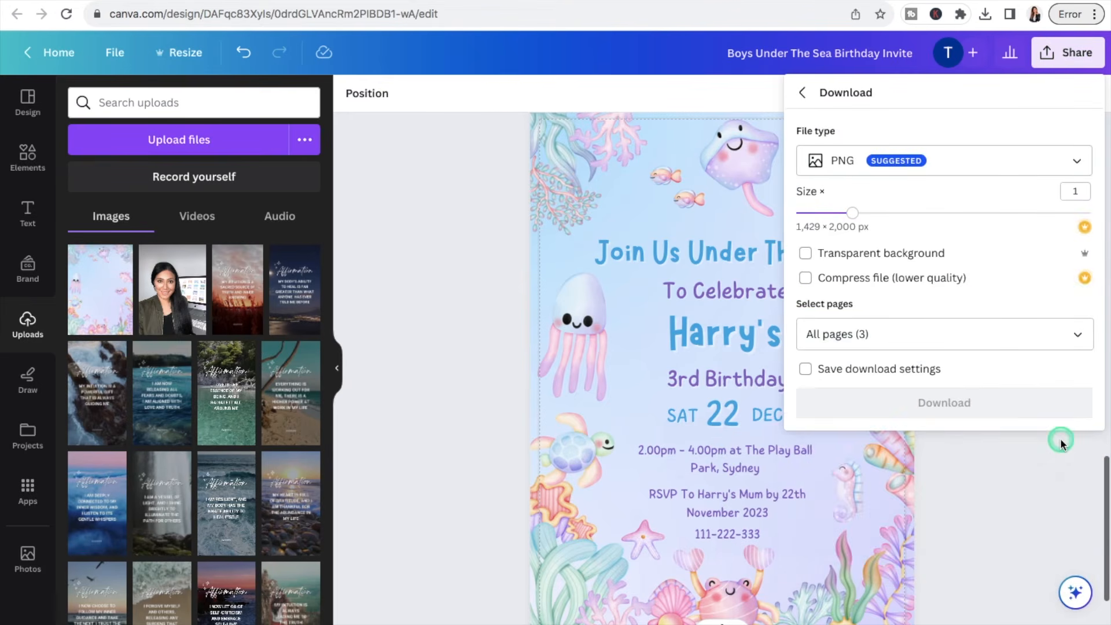
{"action": "left_click", "coordinate": [1078, 162]}
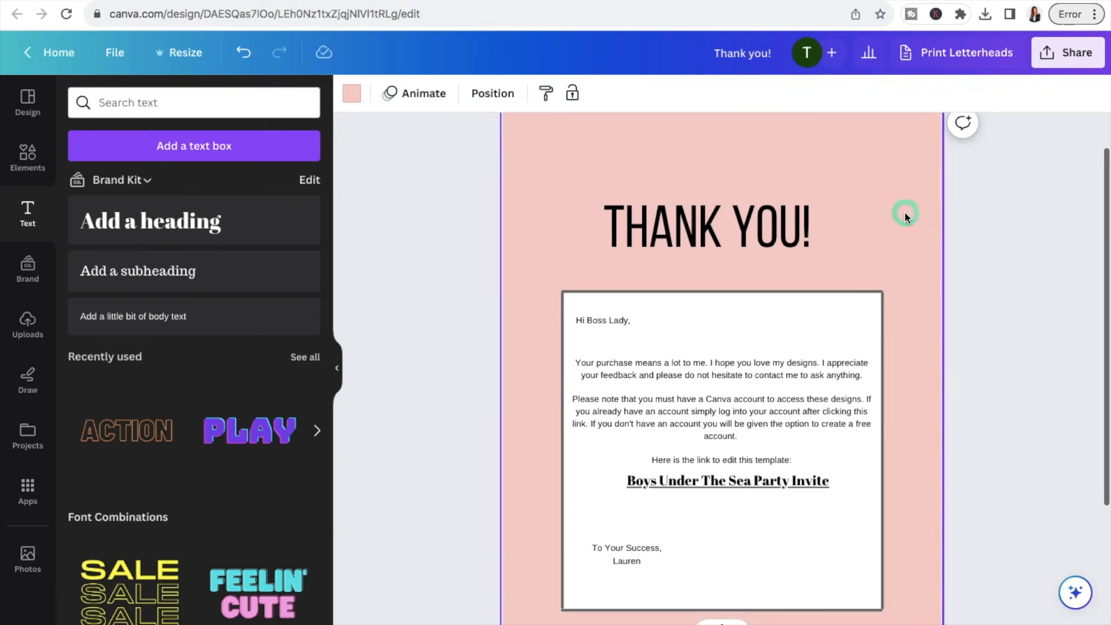
Step: Check the download file types offered for the "Thank you!" design, including PDF Standard, and close the settings
{"action": "left_click", "coordinate": [1065, 53]}
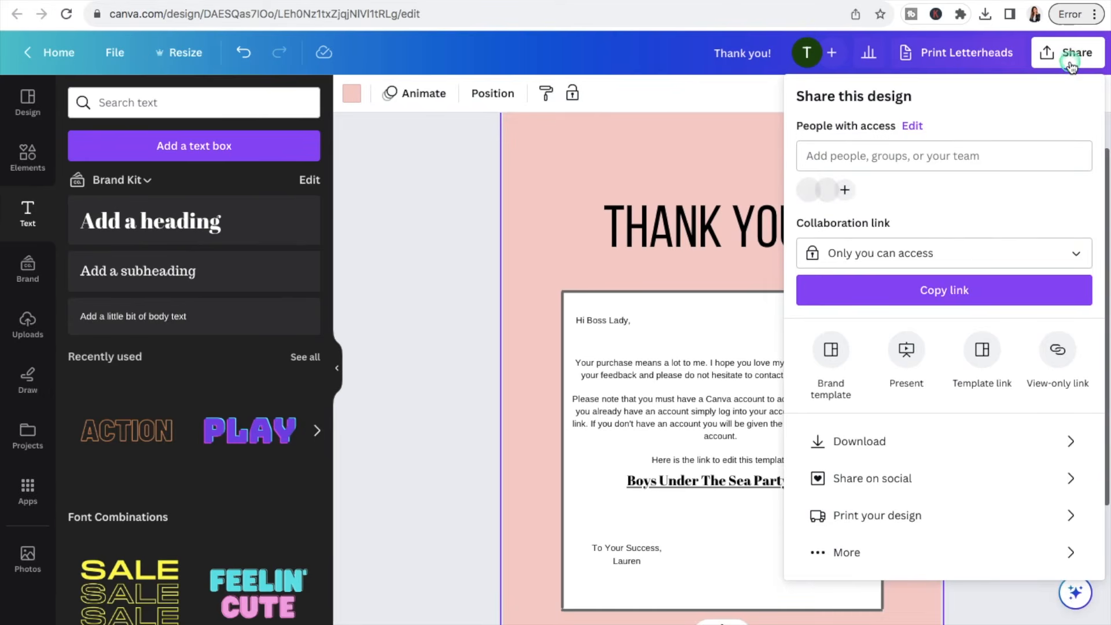
{"action": "left_click", "coordinate": [907, 437]}
{"action": "left_click", "coordinate": [1071, 163]}
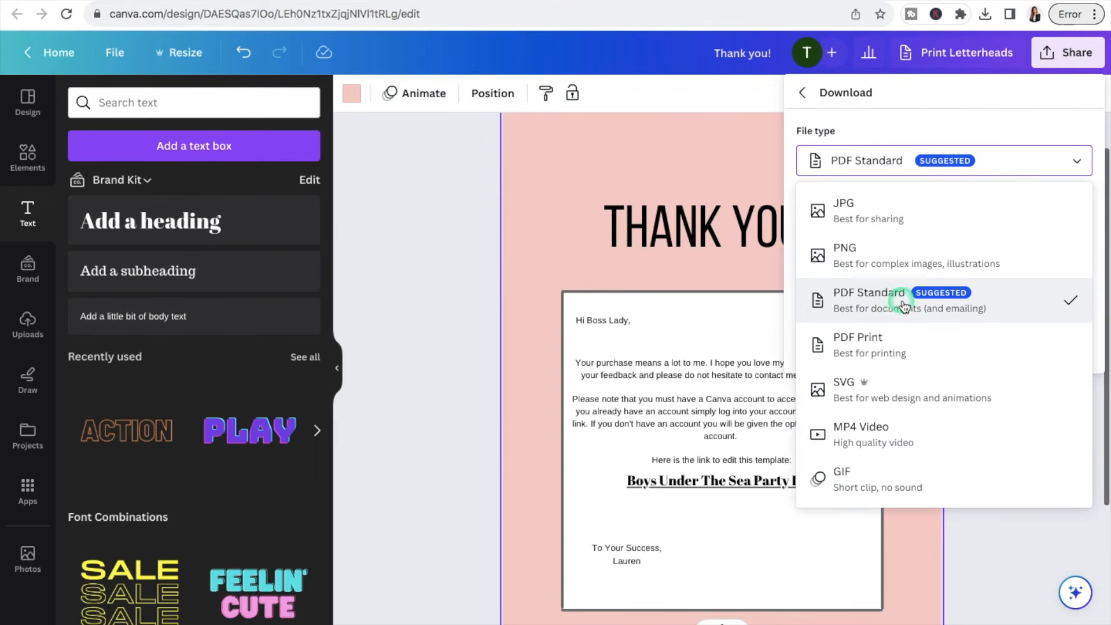
{"action": "left_click", "coordinate": [448, 276]}
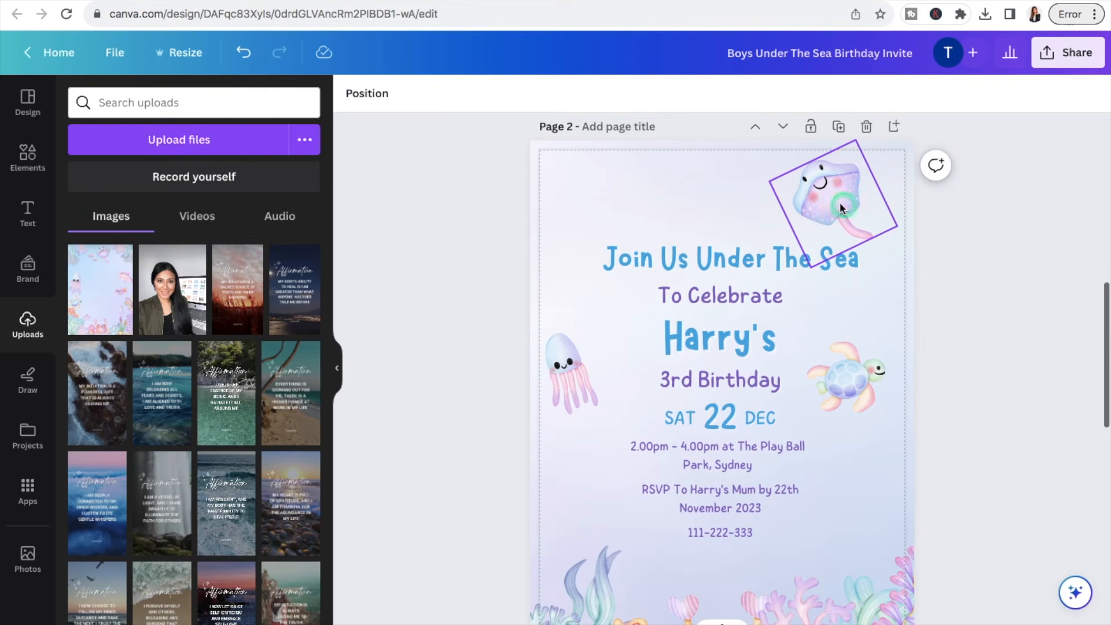
Step: Reposition the stingray and the jellyfish slightly on page 2 of the birthday invite
{"action": "left_click_drag", "start_coordinate": [831, 197], "coordinate": [842, 199]}
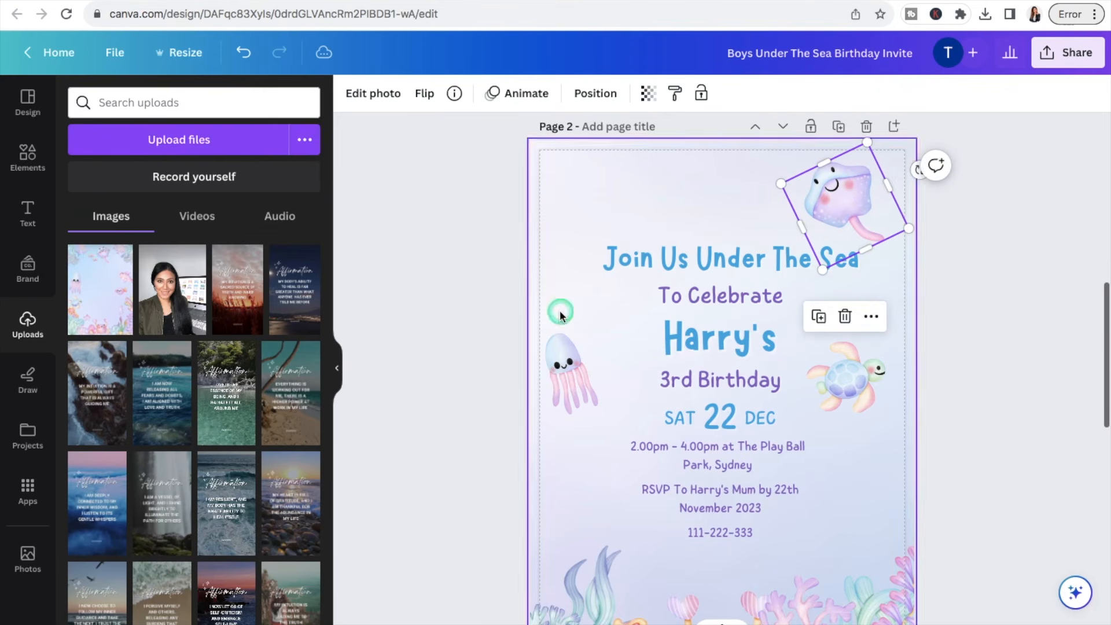
{"action": "left_click_drag", "start_coordinate": [571, 379], "coordinate": [571, 372]}
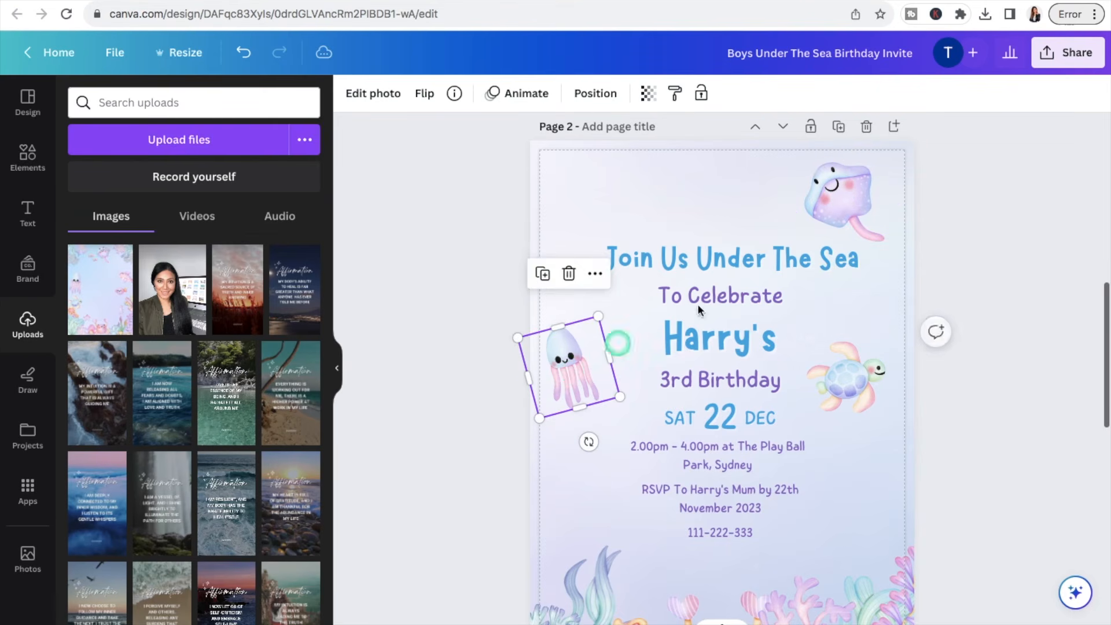
{"action": "left_click", "coordinate": [852, 204]}
{"action": "left_click", "coordinate": [977, 303]}
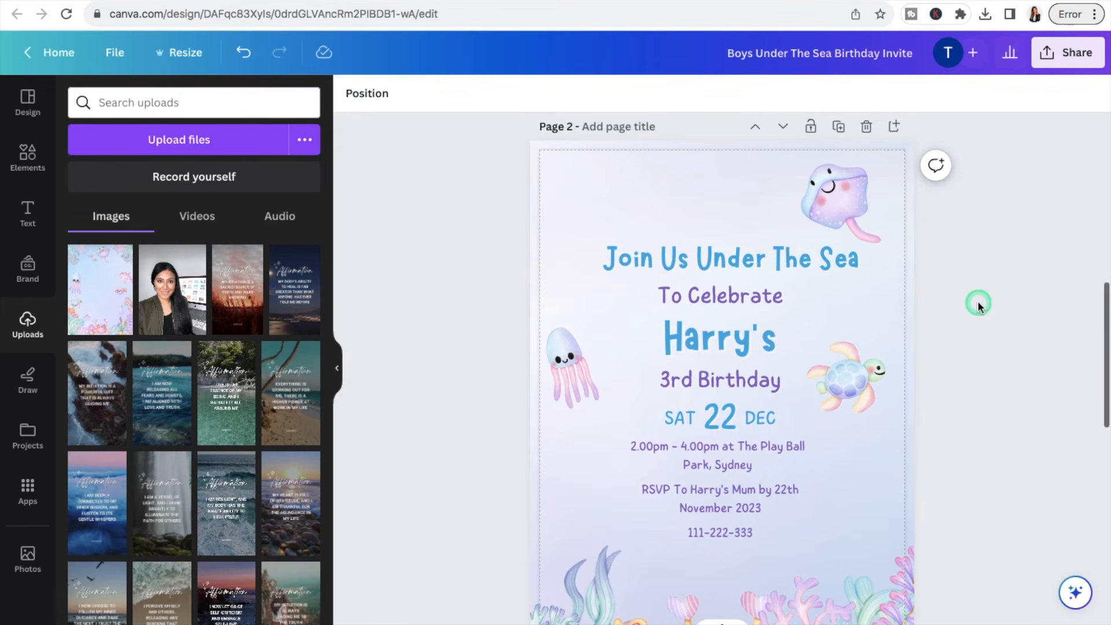
{"action": "scroll", "coordinate": [981, 202], "scroll_direction": "down", "scroll_amount": 3}
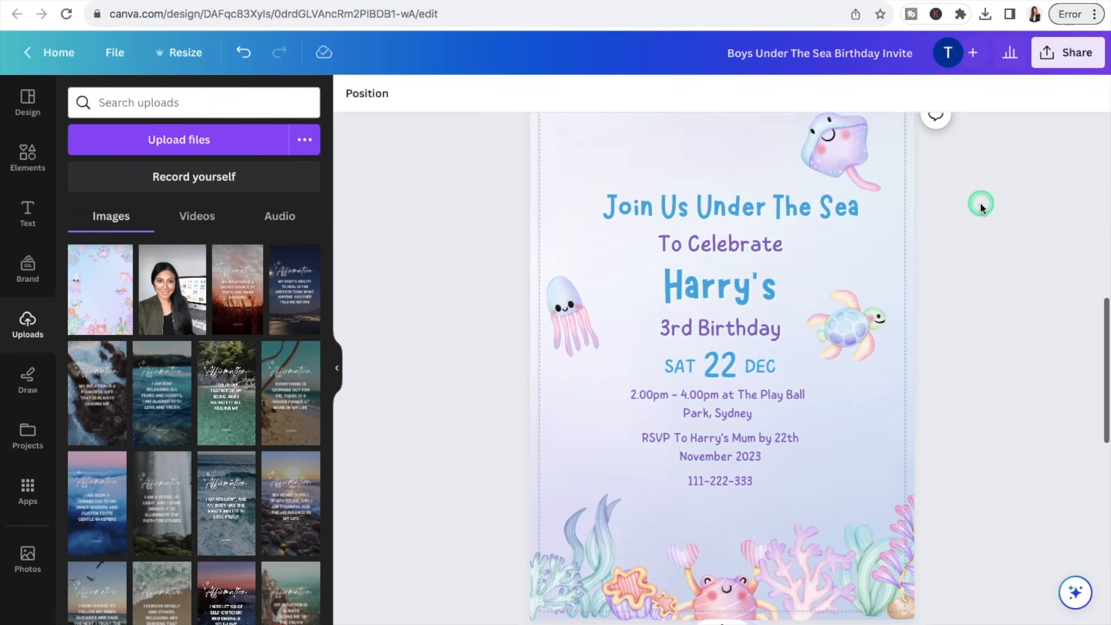
{"action": "scroll", "coordinate": [980, 203], "scroll_direction": "up", "scroll_amount": 1}
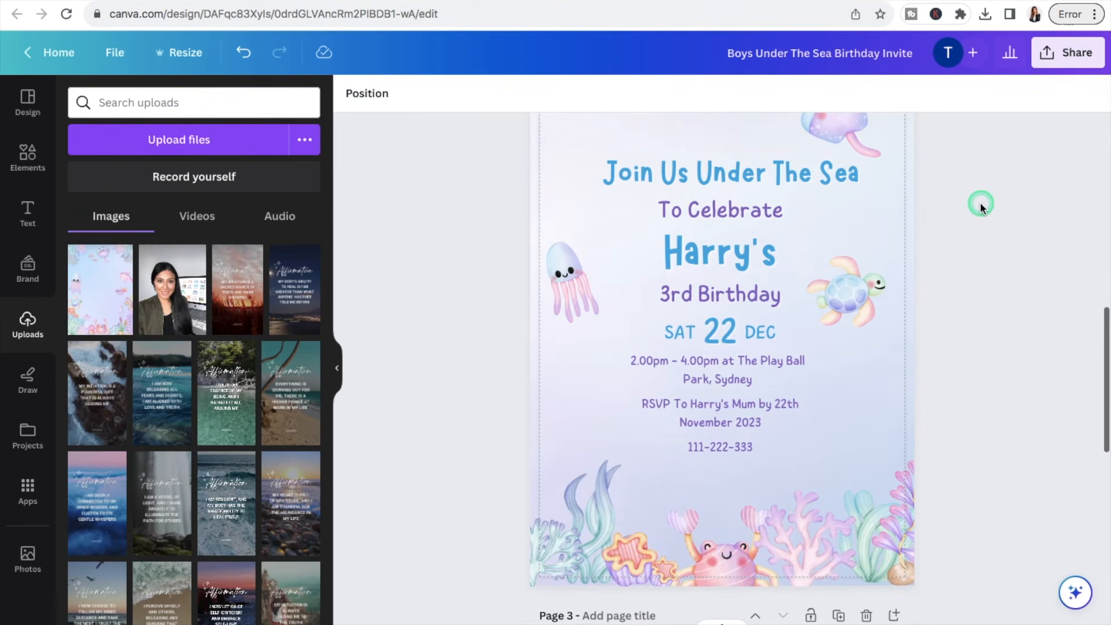
Step: Add a blank page after page 3 of the birthday invite
{"action": "scroll", "coordinate": [981, 203], "scroll_direction": "down", "scroll_amount": 4}
{"action": "scroll", "coordinate": [981, 203], "scroll_direction": "down", "scroll_amount": 10}
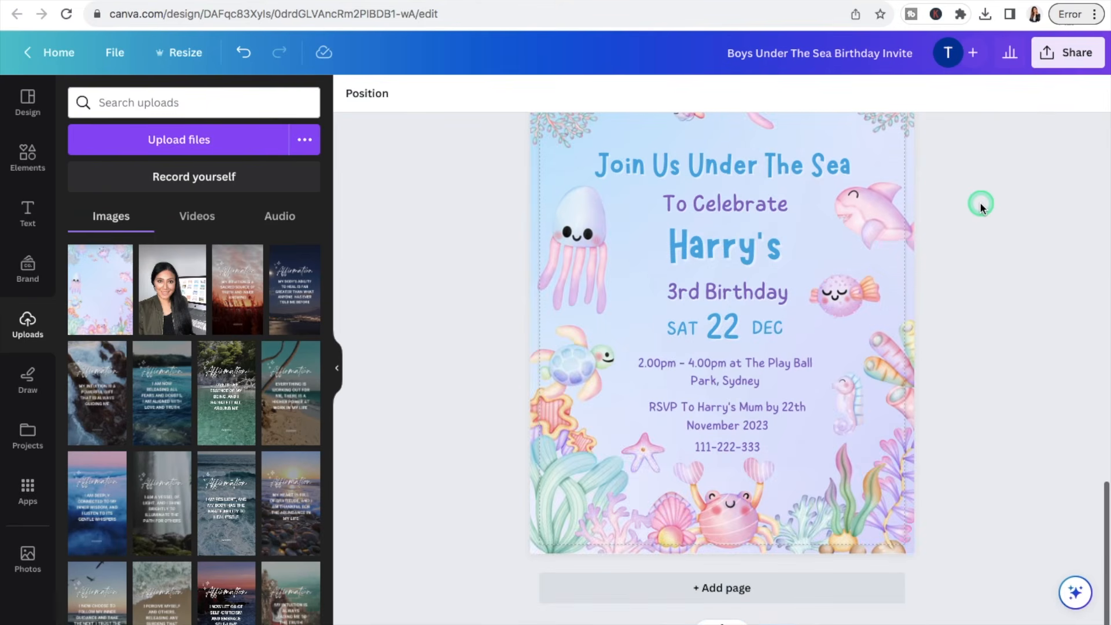
{"action": "left_click", "coordinate": [699, 593]}
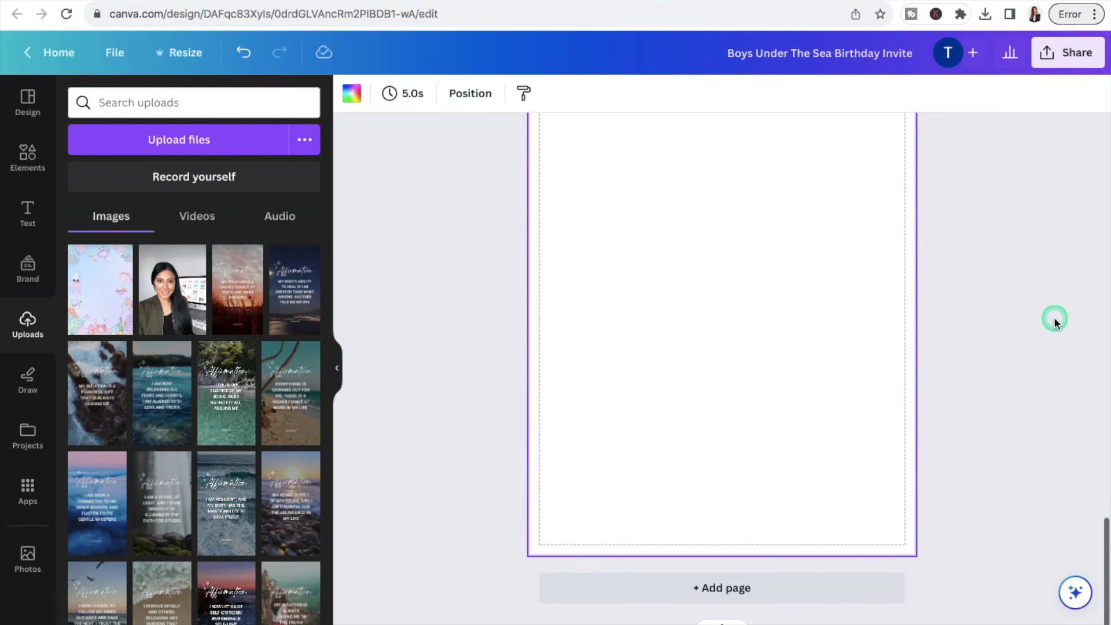
Step: Select all the text and sea-life graphics on page 2 of the birthday invite for copying
{"action": "scroll", "coordinate": [1054, 317], "scroll_direction": "up", "scroll_amount": 10}
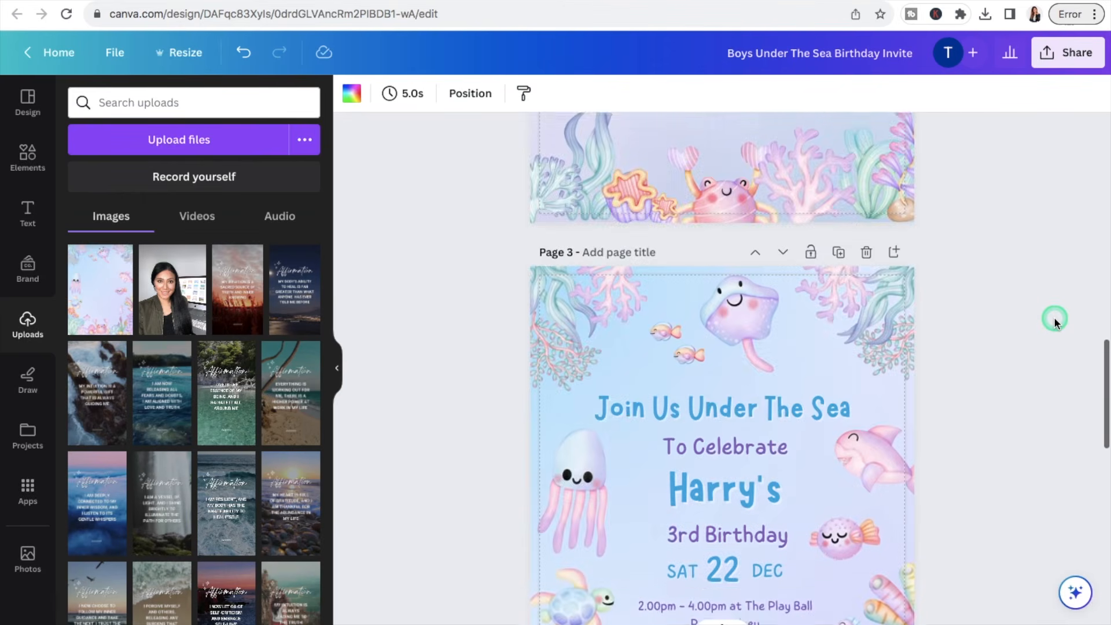
{"action": "scroll", "coordinate": [1054, 318], "scroll_direction": "up", "scroll_amount": 2}
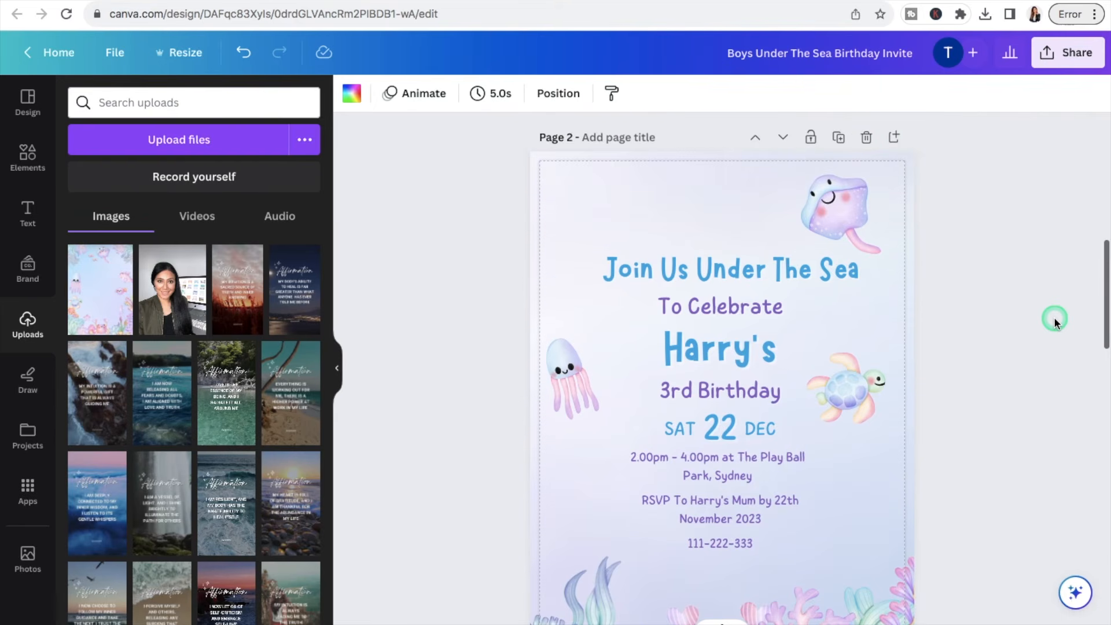
{"action": "scroll", "coordinate": [1054, 317], "scroll_direction": "down", "scroll_amount": 1}
{"action": "left_click_drag", "start_coordinate": [534, 129], "coordinate": [922, 586]}
{"action": "scroll", "coordinate": [898, 303], "scroll_direction": "down", "scroll_amount": 2}
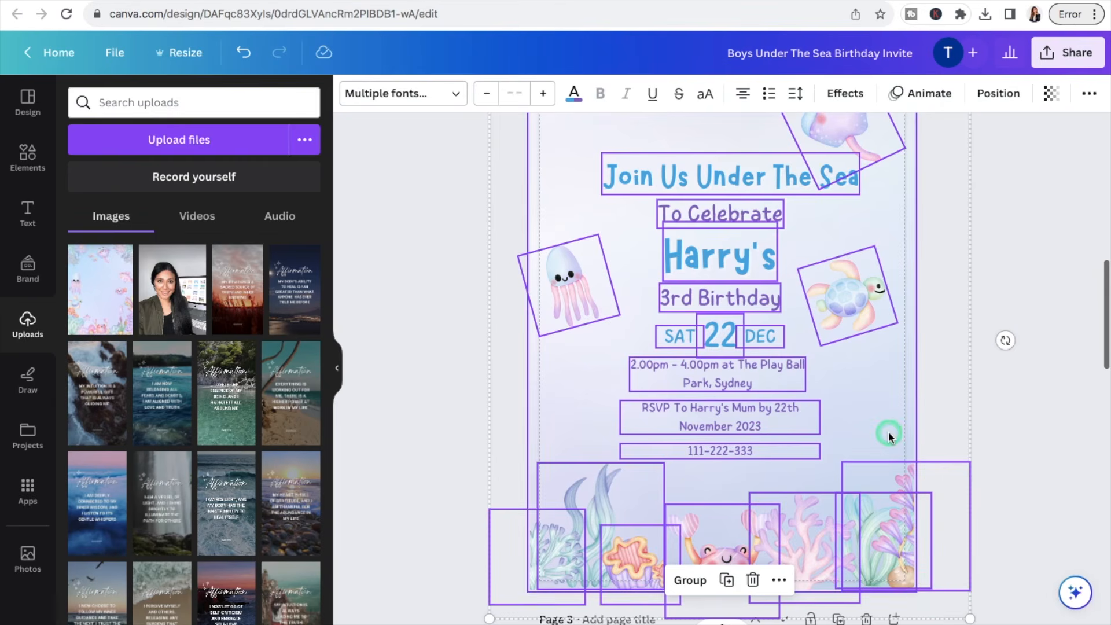
{"action": "scroll", "coordinate": [888, 432], "scroll_direction": "up", "scroll_amount": 1}
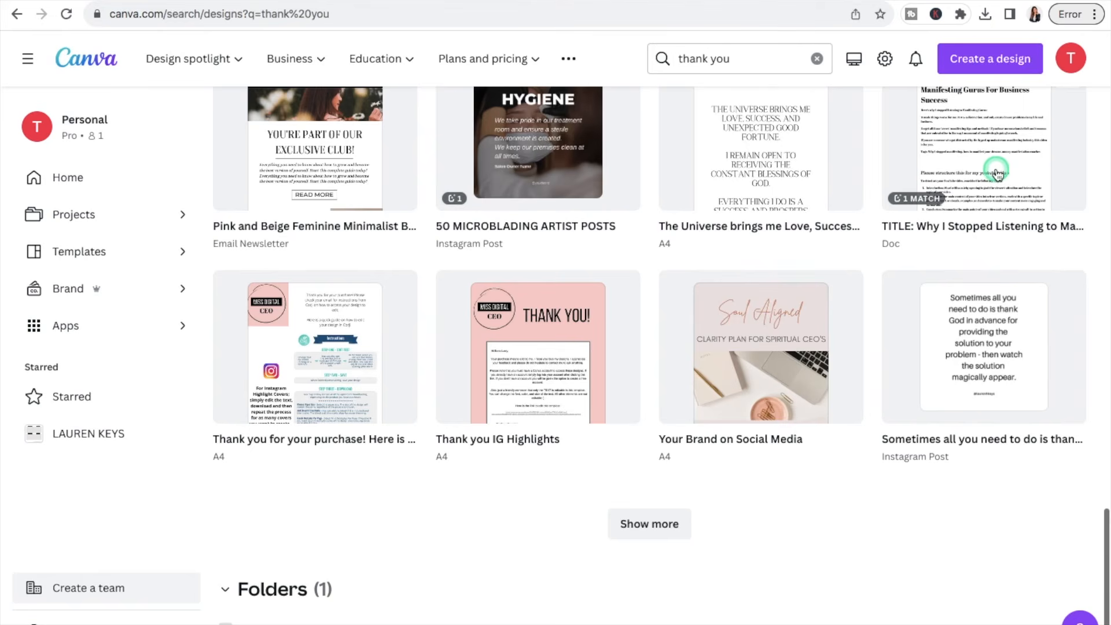
Step: Start a new custom-size design and enter a width of 1080 and a height of 1920
{"action": "left_click", "coordinate": [981, 63]}
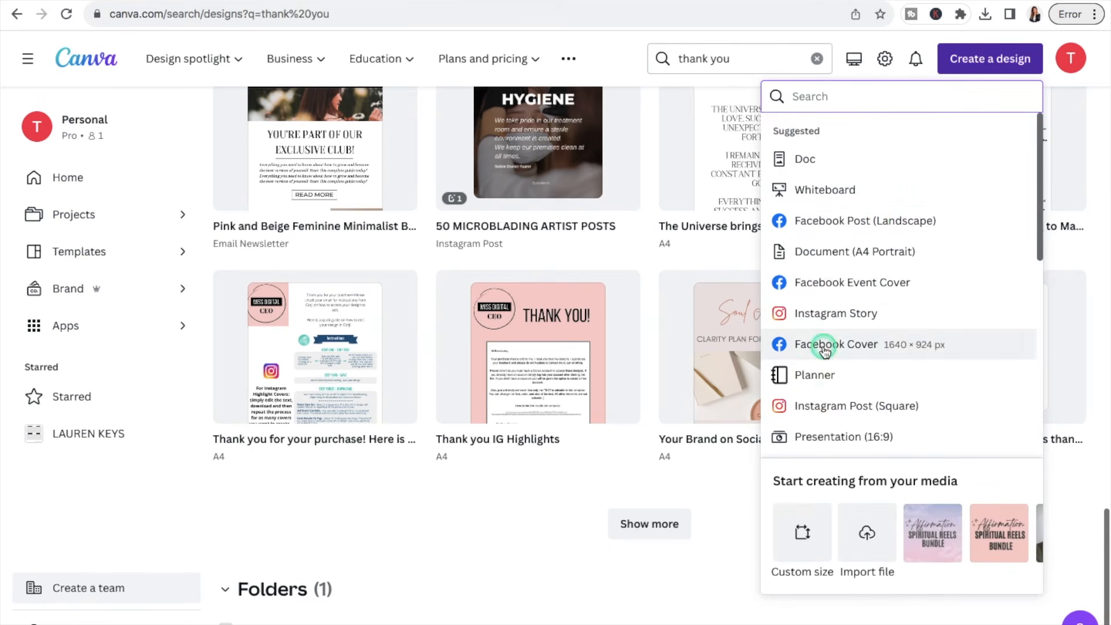
{"action": "left_click", "coordinate": [810, 538]}
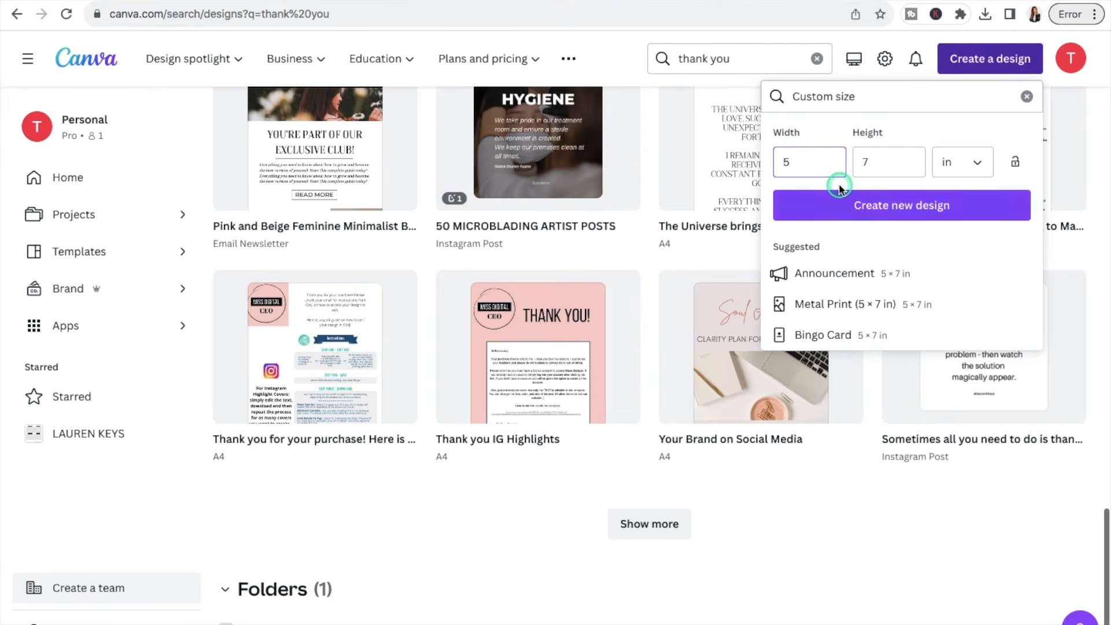
{"action": "key", "text": "BackSpace"}
{"action": "type", "text": "1"}
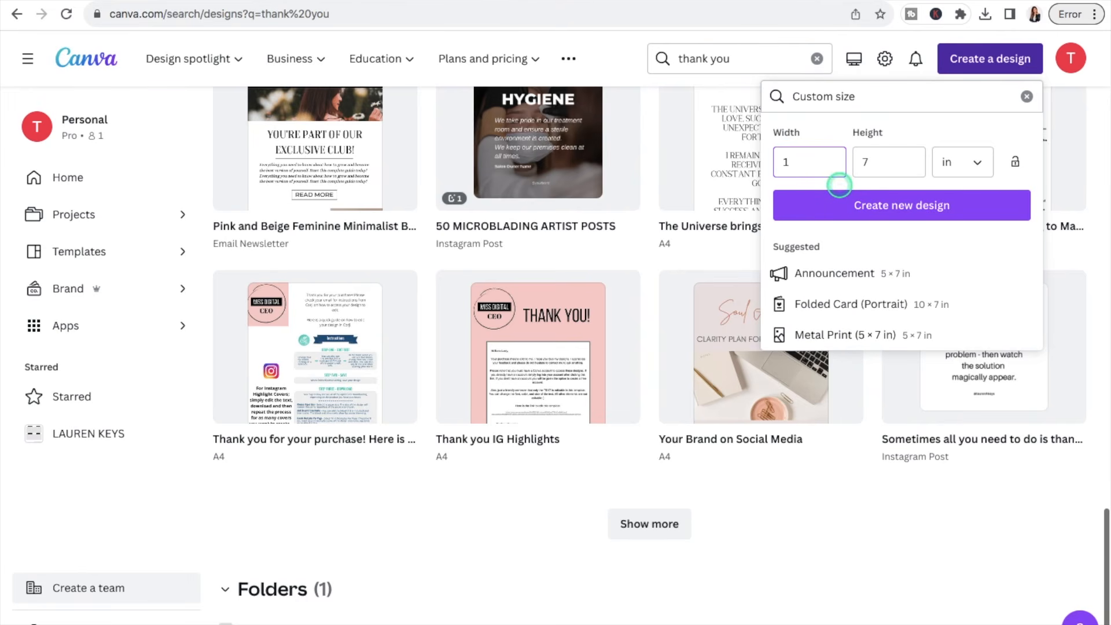
{"action": "type", "text": "080"}
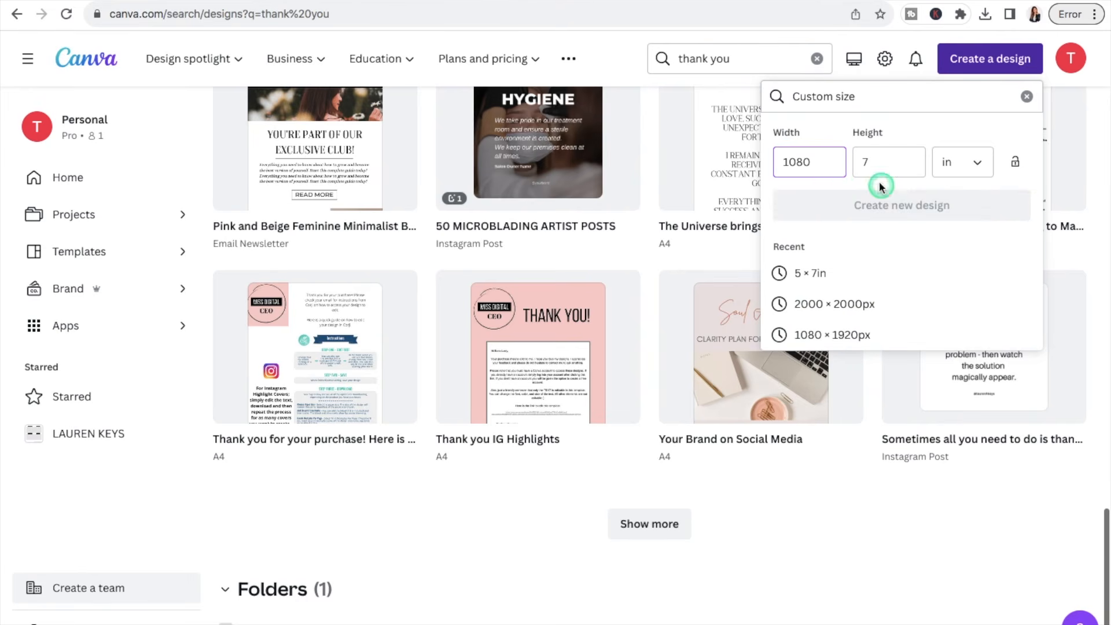
{"action": "left_click", "coordinate": [878, 163]}
{"action": "key", "text": "BackSpace"}
{"action": "type", "text": "1920"}
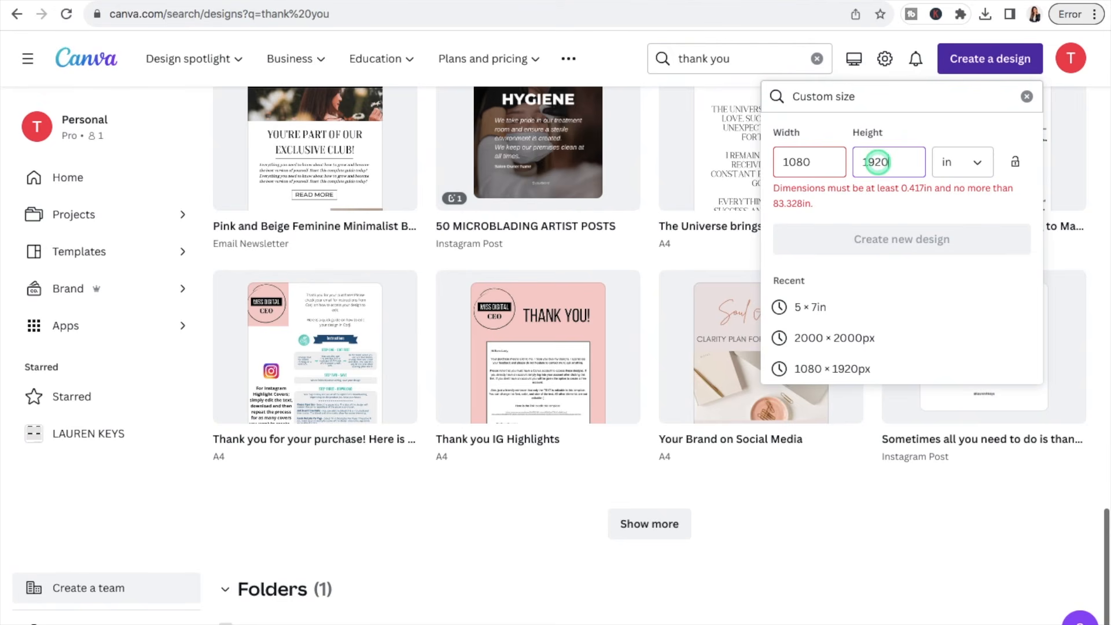
Step: Switch the custom size to pixels, set it to 1080 × 1920 px and create the design
{"action": "left_click", "coordinate": [962, 162]}
{"action": "left_click", "coordinate": [949, 137]}
{"action": "double_click", "coordinate": [822, 168]}
{"action": "key", "text": "BackSpace"}
{"action": "type", "text": "1080"}
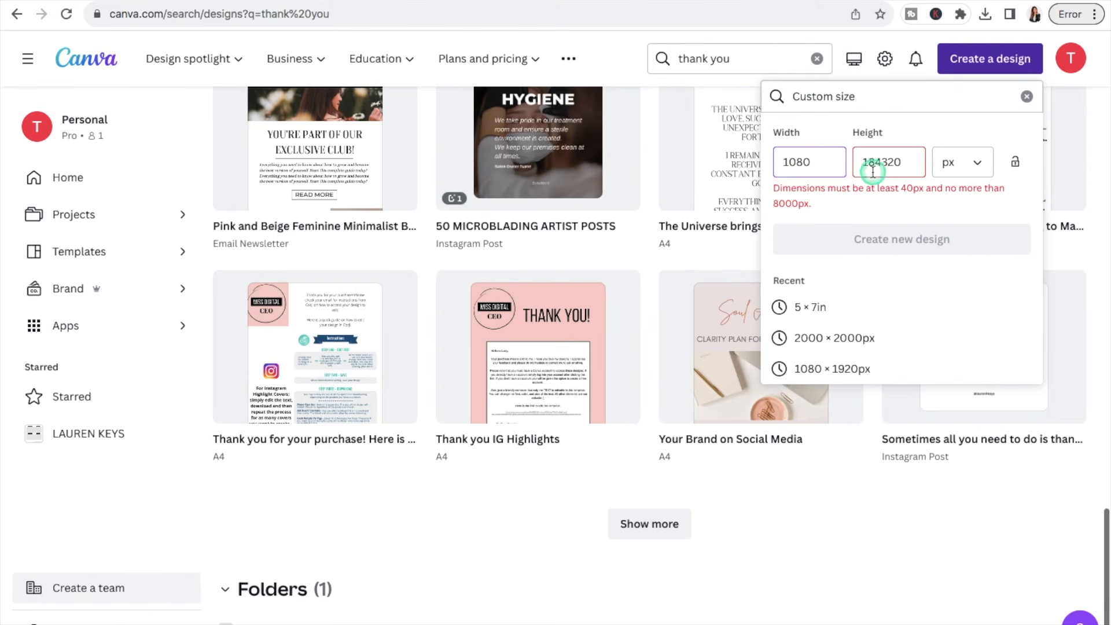
{"action": "double_click", "coordinate": [903, 161]}
{"action": "key", "text": "BackSpace"}
{"action": "type", "text": "1"}
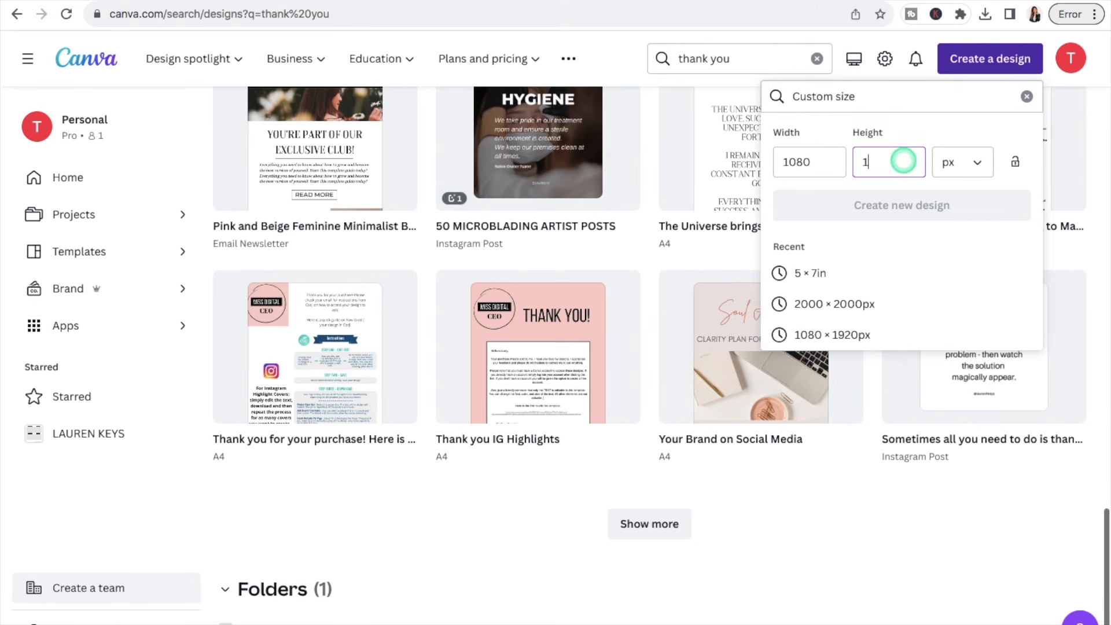
{"action": "type", "text": "920"}
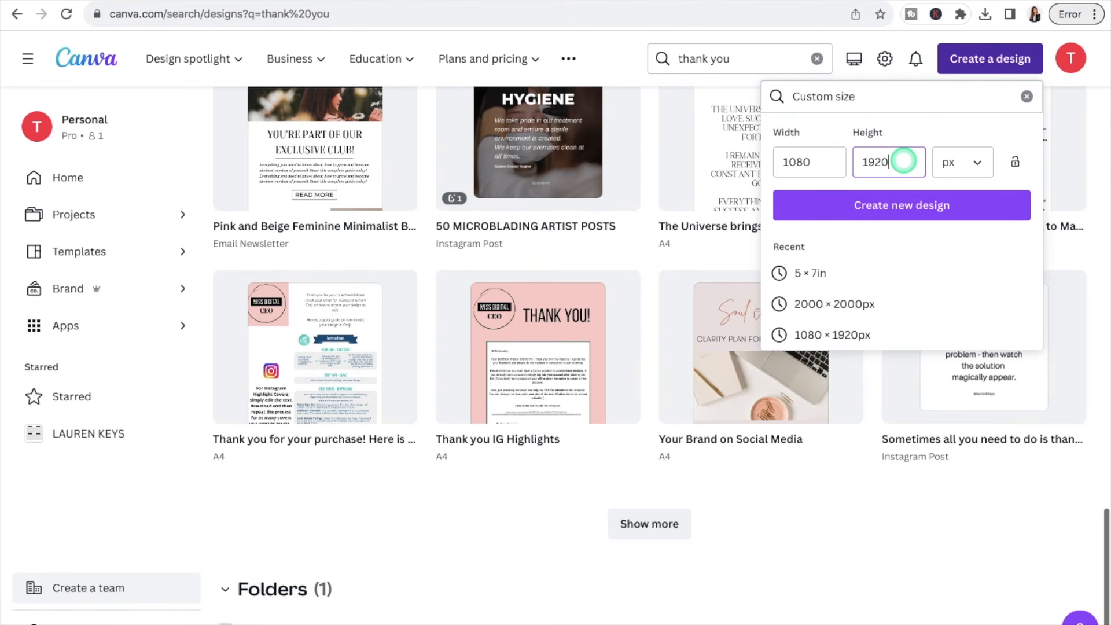
{"action": "left_click", "coordinate": [928, 214]}
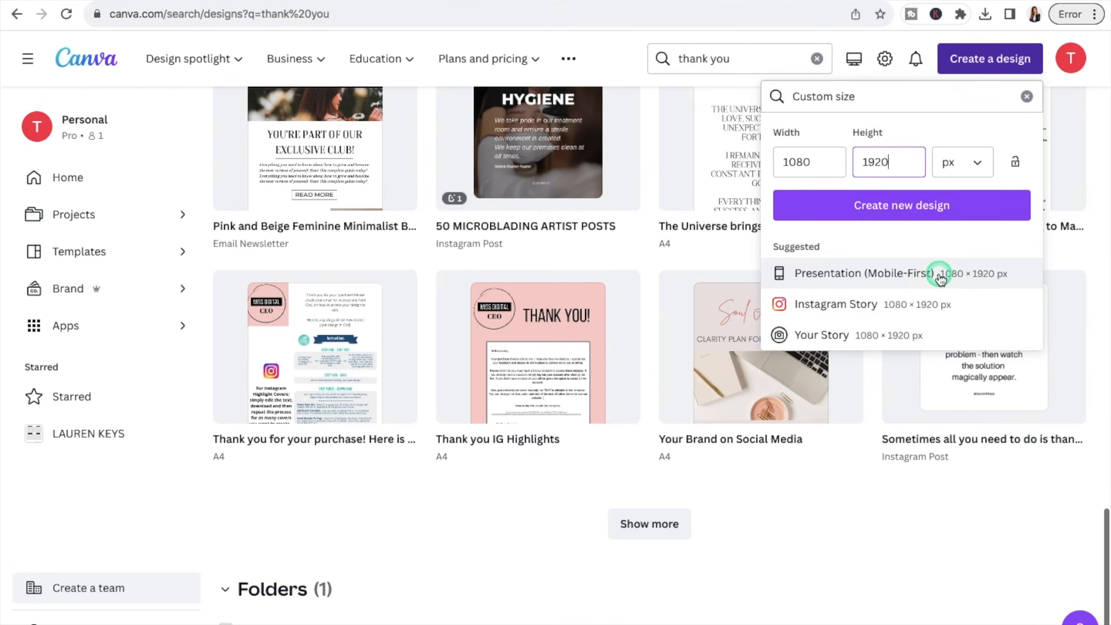
{"action": "left_click", "coordinate": [928, 203]}
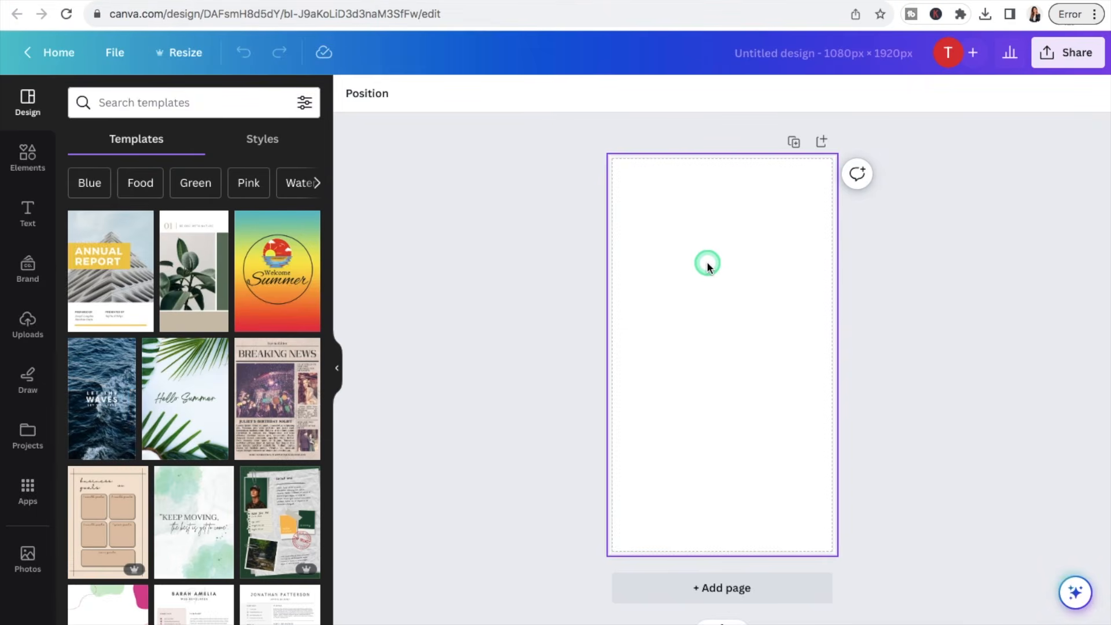
Step: Paste the copied invite elements onto the blank page, enlarge them to about the page width and centre them vertically
{"action": "left_click", "coordinate": [707, 266]}
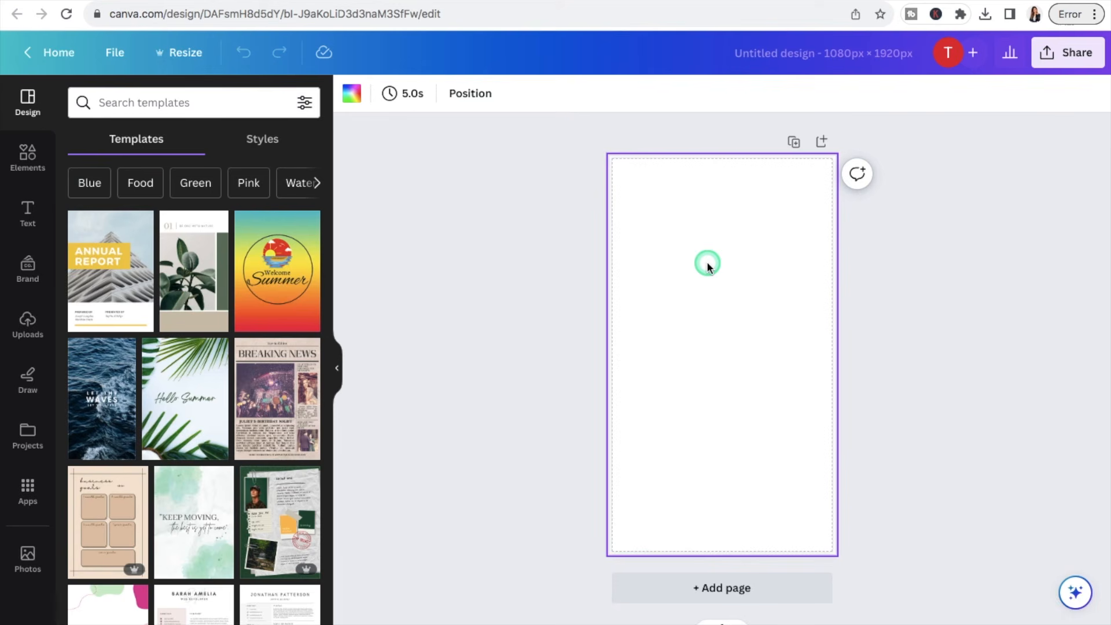
{"action": "key", "text": "ctrl+v"}
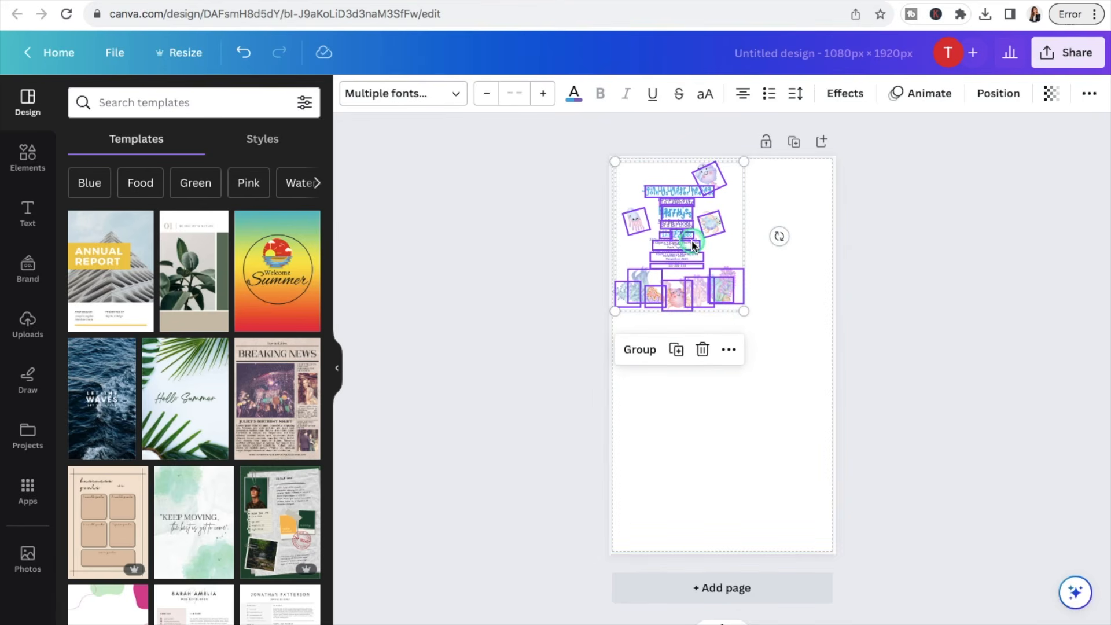
{"action": "left_click", "coordinate": [738, 272]}
{"action": "left_click", "coordinate": [760, 317]}
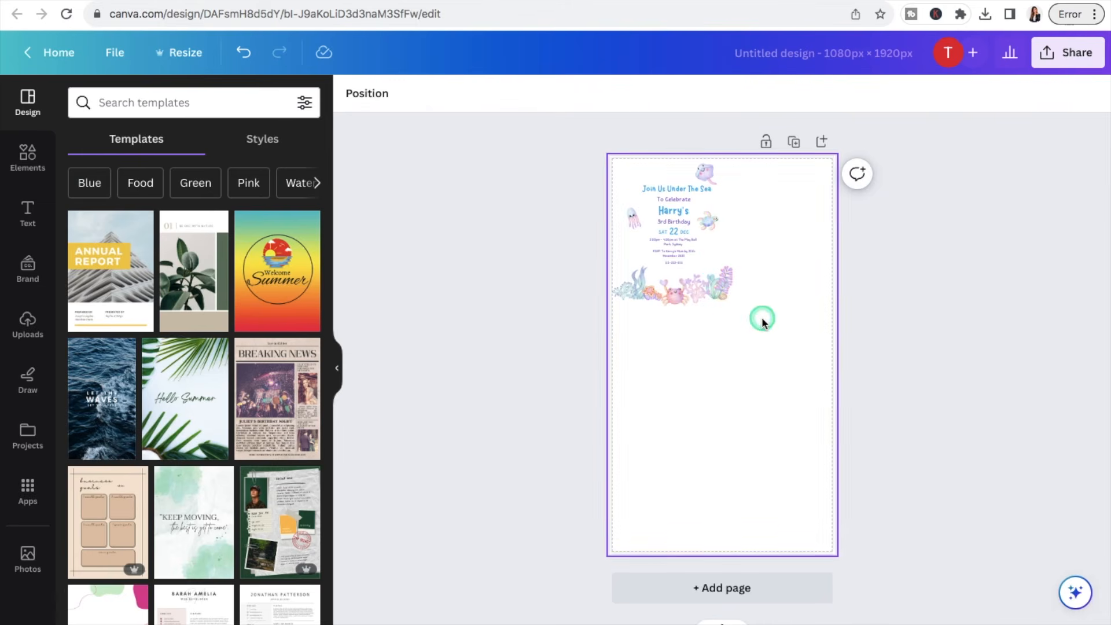
{"action": "left_click_drag", "start_coordinate": [759, 317], "coordinate": [612, 154]}
{"action": "left_click_drag", "start_coordinate": [741, 308], "coordinate": [834, 402]}
{"action": "left_click_drag", "start_coordinate": [741, 267], "coordinate": [744, 320]}
{"action": "left_click", "coordinate": [875, 278]}
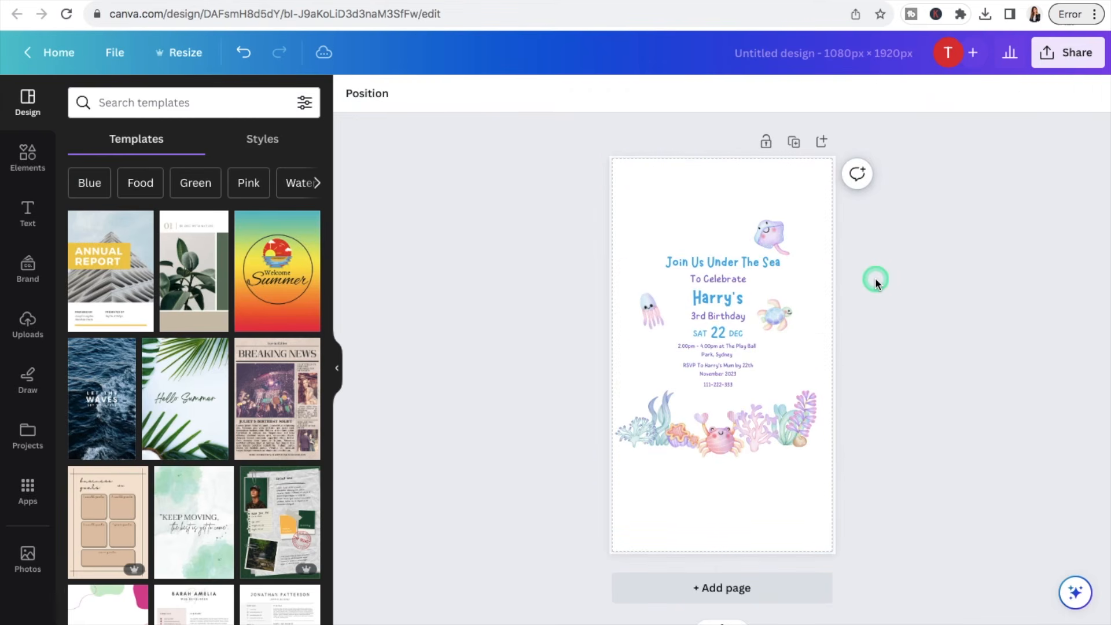
Step: Rearrange the pasted elements to fill the tall page, placing the seaweed, corals and crab along its lower edge
{"action": "left_click_drag", "start_coordinate": [647, 429], "coordinate": [678, 482]}
{"action": "left_click_drag", "start_coordinate": [807, 435], "coordinate": [813, 538]}
{"action": "left_click_drag", "start_coordinate": [788, 496], "coordinate": [828, 496]}
{"action": "left_click", "coordinate": [901, 392]}
{"action": "left_click_drag", "start_coordinate": [729, 430], "coordinate": [715, 496]}
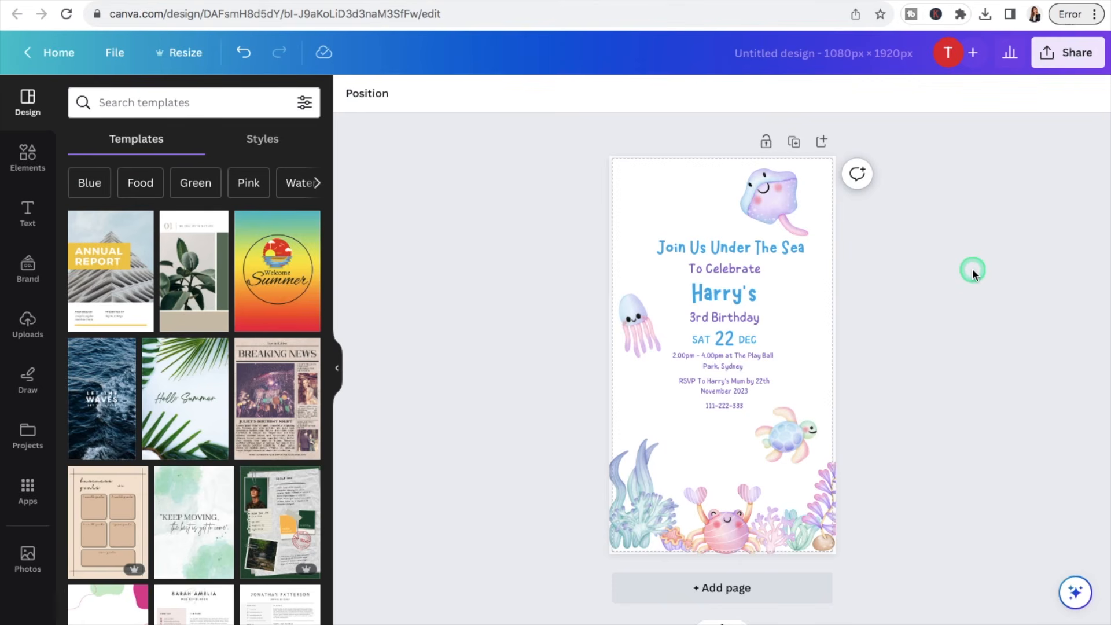
Step: Add a second page and move the main invitation text from page 1 onto it
{"action": "left_click", "coordinate": [707, 589]}
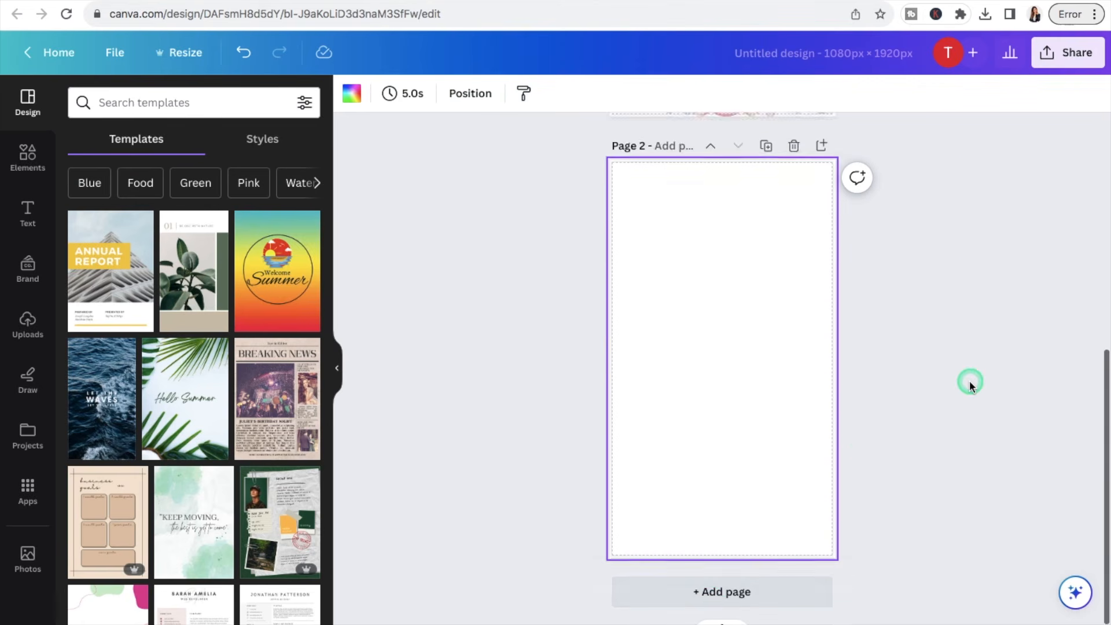
{"action": "scroll", "coordinate": [971, 380], "scroll_direction": "up", "scroll_amount": 6}
{"action": "left_click_drag", "start_coordinate": [715, 427], "coordinate": [731, 242]}
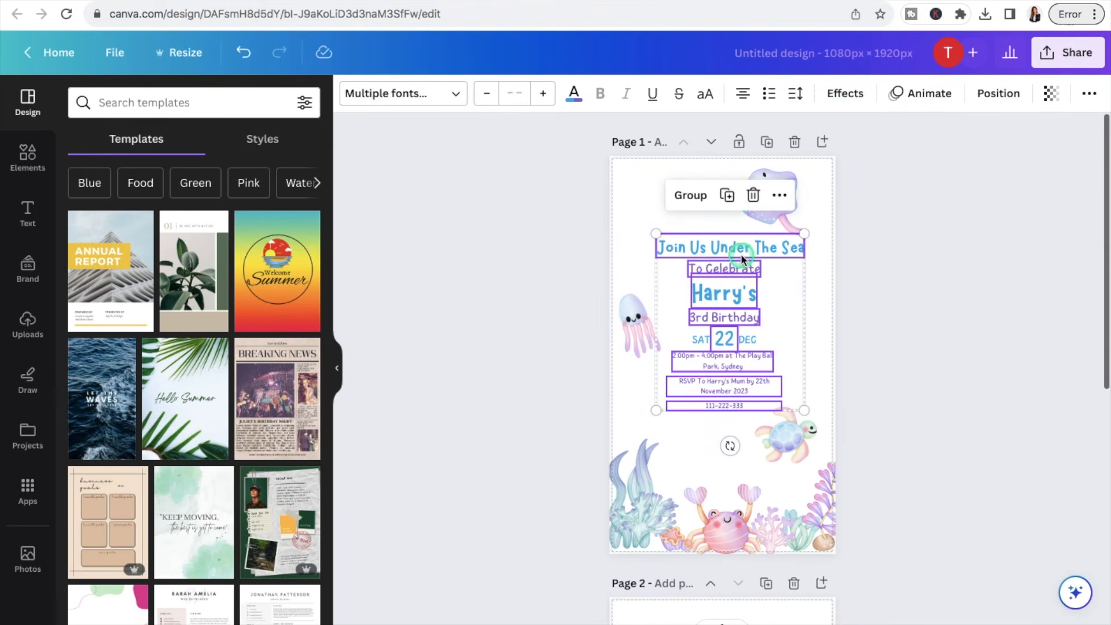
{"action": "left_click_drag", "start_coordinate": [741, 254], "coordinate": [739, 435]}
{"action": "left_click", "coordinate": [991, 298]}
{"action": "scroll", "coordinate": [991, 297], "scroll_direction": "up", "scroll_amount": 4}
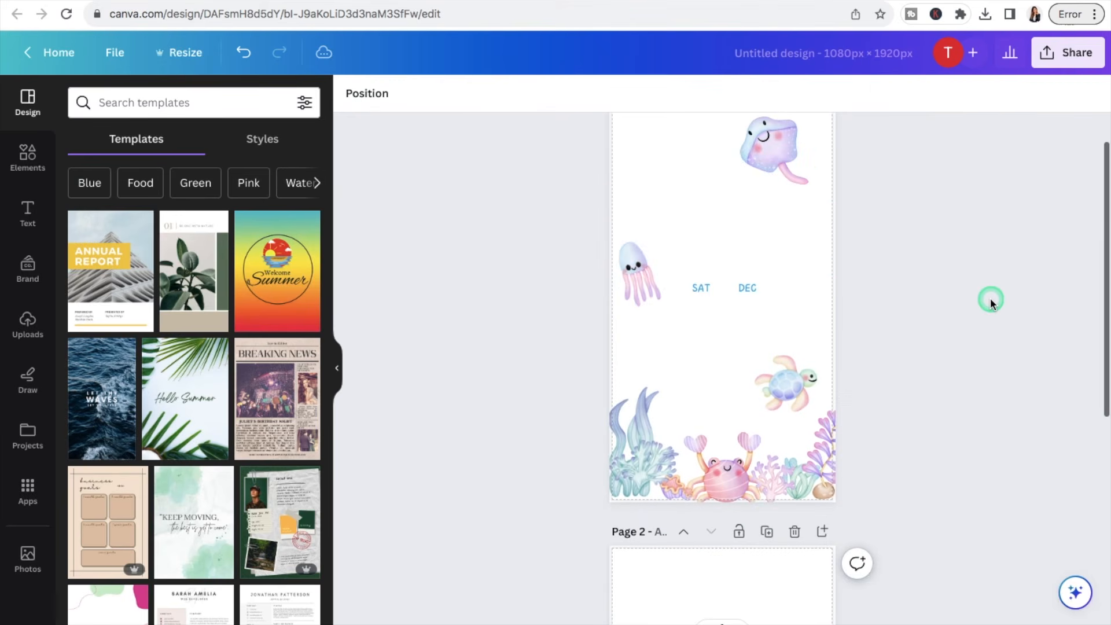
Step: Move the remaining "SAT" and "DEC" text from page 1 to either side of the "22" on page 2
{"action": "left_click", "coordinate": [698, 271]}
{"action": "left_click_drag", "start_coordinate": [696, 271], "coordinate": [739, 561]}
{"action": "scroll", "coordinate": [735, 513], "scroll_direction": "down", "scroll_amount": 1}
{"action": "left_click", "coordinate": [957, 365]}
{"action": "scroll", "coordinate": [957, 365], "scroll_direction": "up", "scroll_amount": 5}
{"action": "scroll", "coordinate": [957, 365], "scroll_direction": "up", "scroll_amount": 2}
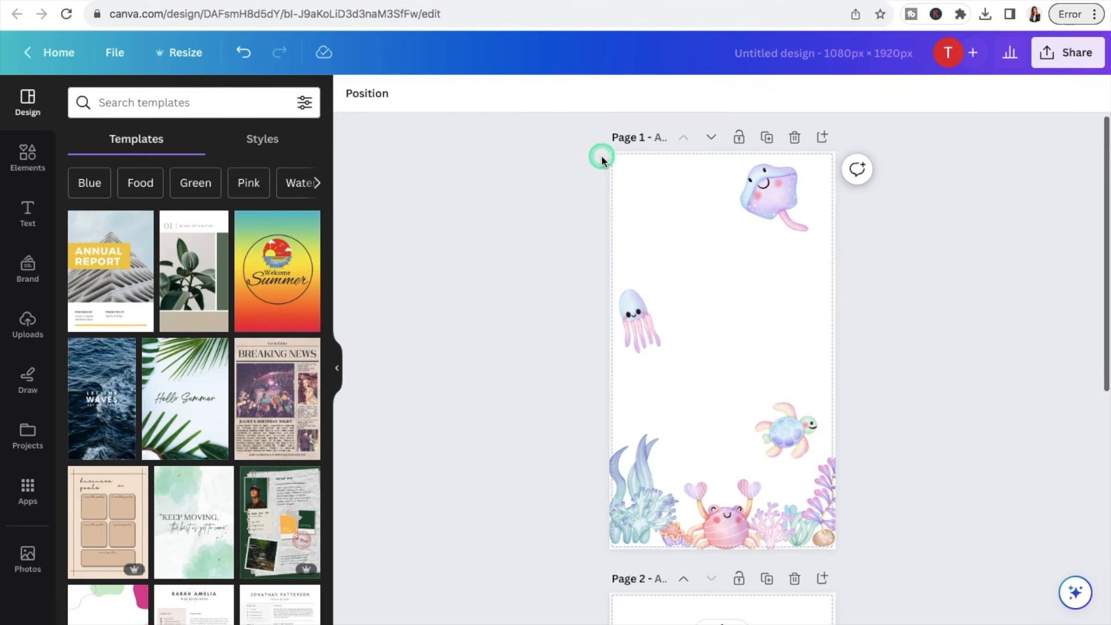
Step: Review both pages of the 1080 × 1920 px design and check the template link option in its sharing settings
{"action": "scroll", "coordinate": [1003, 234], "scroll_direction": "down", "scroll_amount": 2}
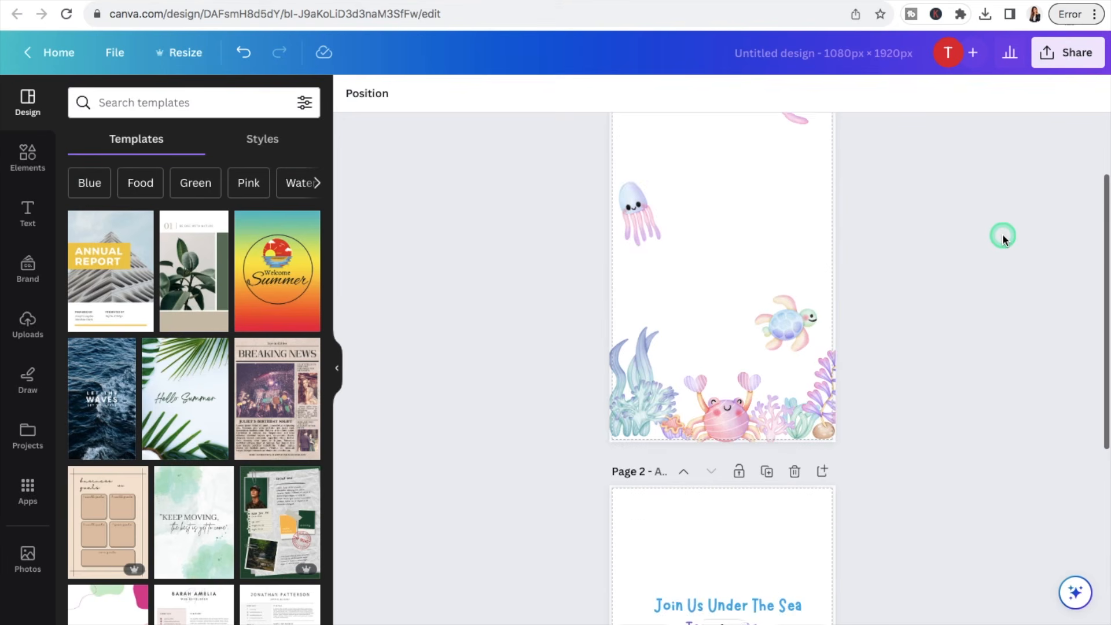
{"action": "scroll", "coordinate": [1002, 234], "scroll_direction": "down", "scroll_amount": 2}
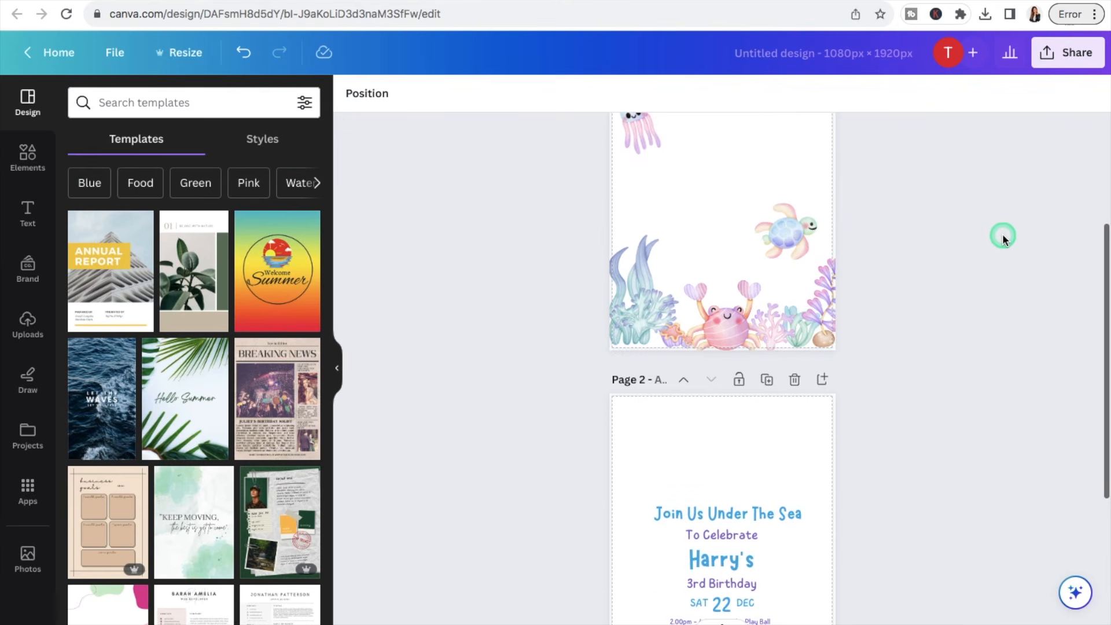
{"action": "scroll", "coordinate": [1003, 234], "scroll_direction": "up", "scroll_amount": 3}
{"action": "scroll", "coordinate": [1003, 234], "scroll_direction": "up", "scroll_amount": 1}
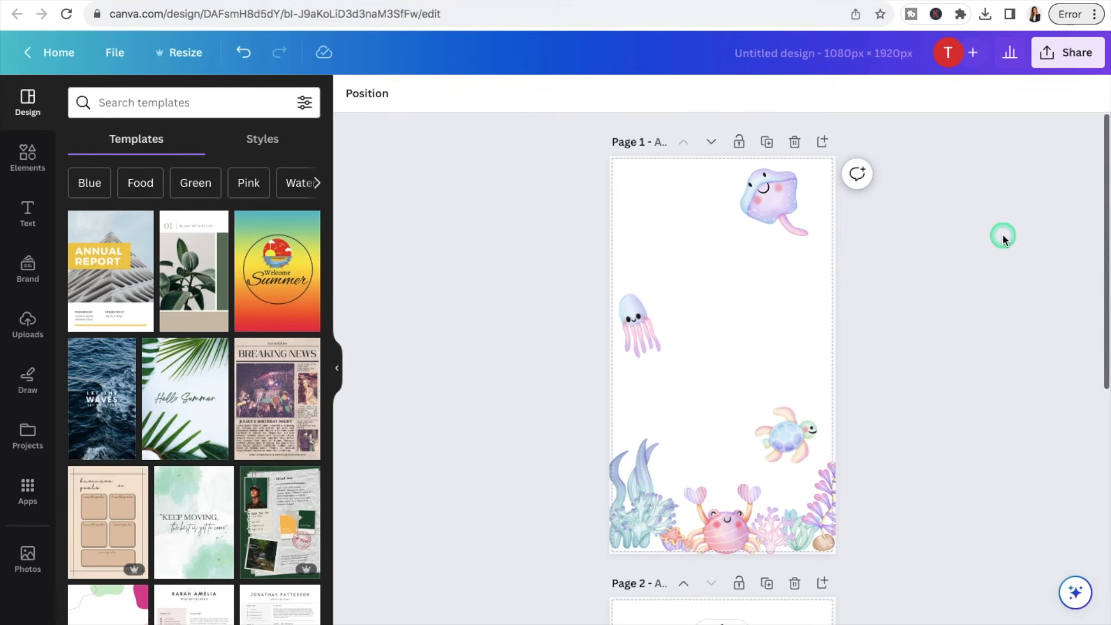
{"action": "left_click", "coordinate": [1075, 53]}
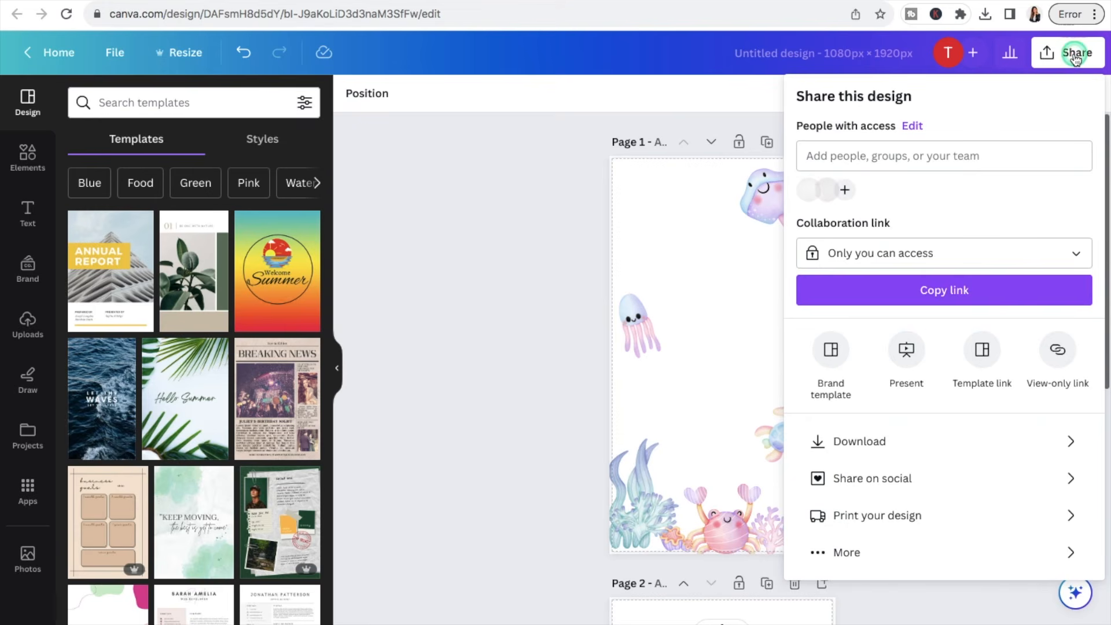
{"action": "left_click", "coordinate": [993, 368]}
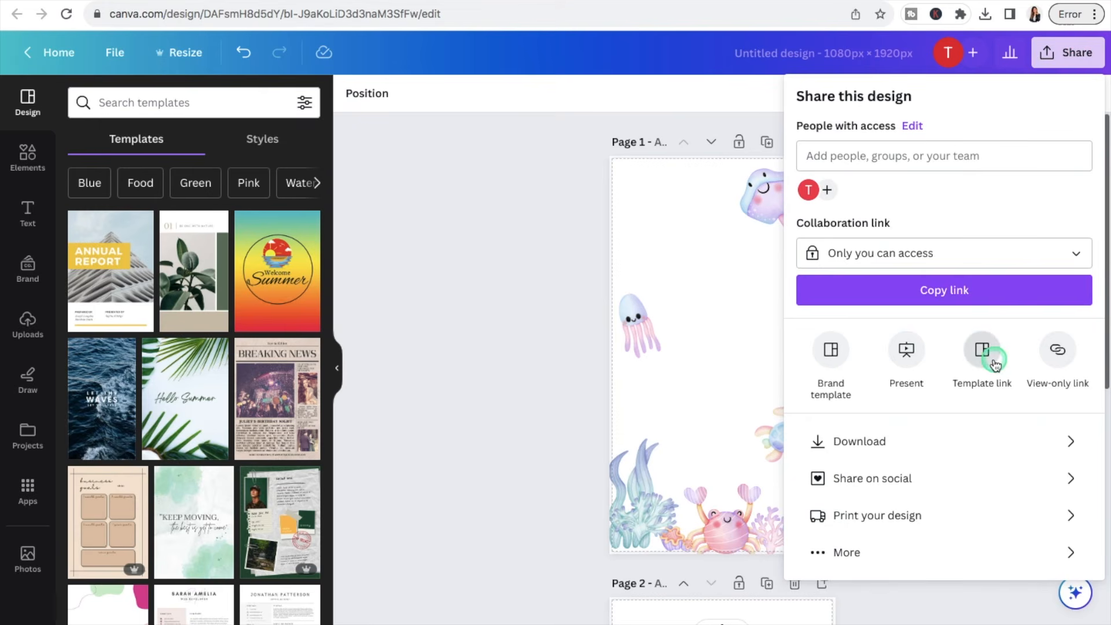
{"action": "left_click", "coordinate": [461, 356]}
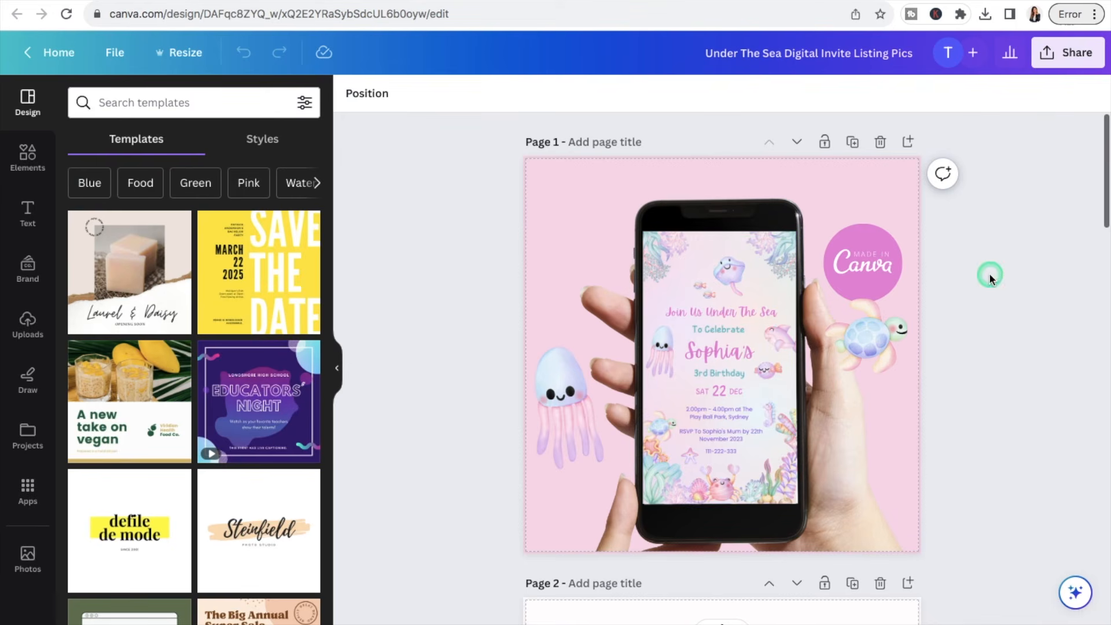
Step: Examine the layout and wording of the five listing images in the "Under The Sea Digital Invite Listing Pics" design
{"action": "scroll", "coordinate": [1036, 220], "scroll_direction": "down", "scroll_amount": 8}
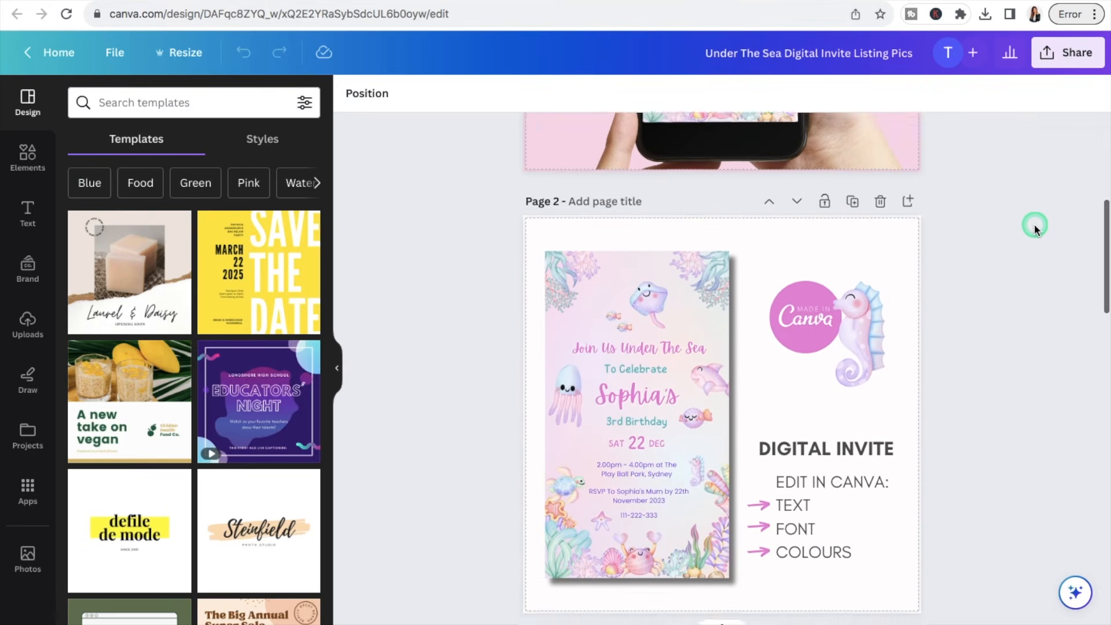
{"action": "scroll", "coordinate": [1034, 224], "scroll_direction": "down", "scroll_amount": 4}
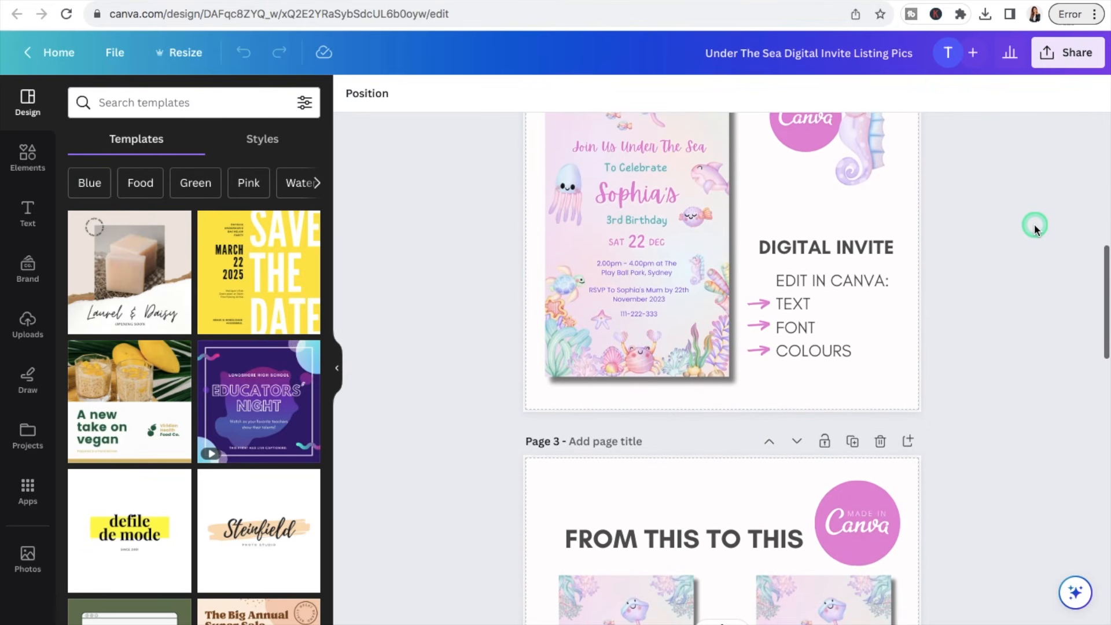
{"action": "scroll", "coordinate": [1034, 223], "scroll_direction": "down", "scroll_amount": 5}
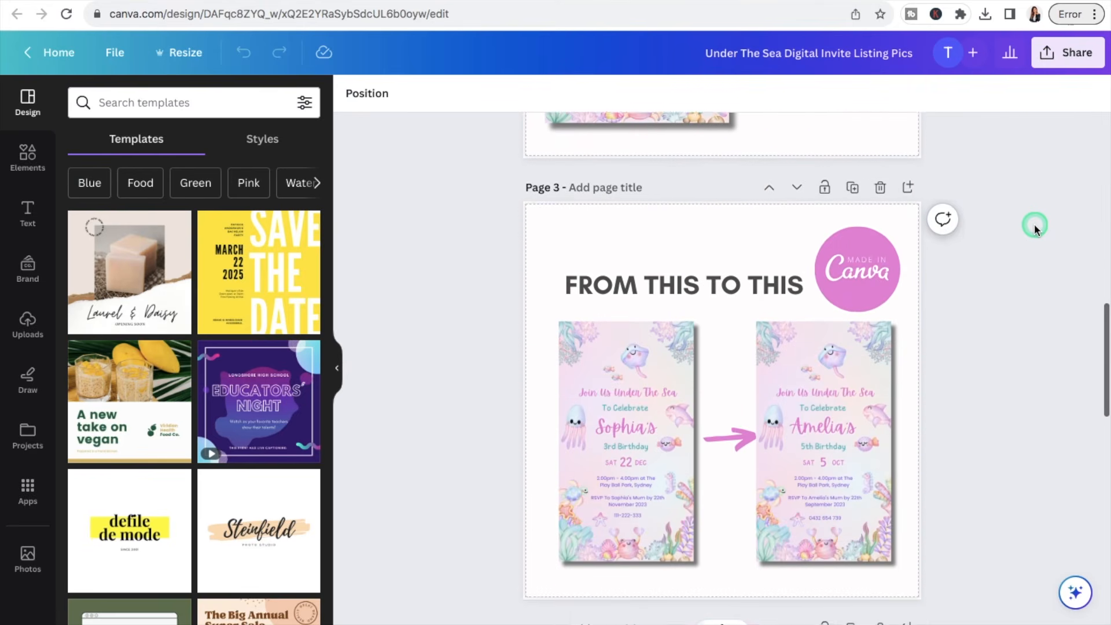
{"action": "scroll", "coordinate": [1033, 224], "scroll_direction": "down", "scroll_amount": 6}
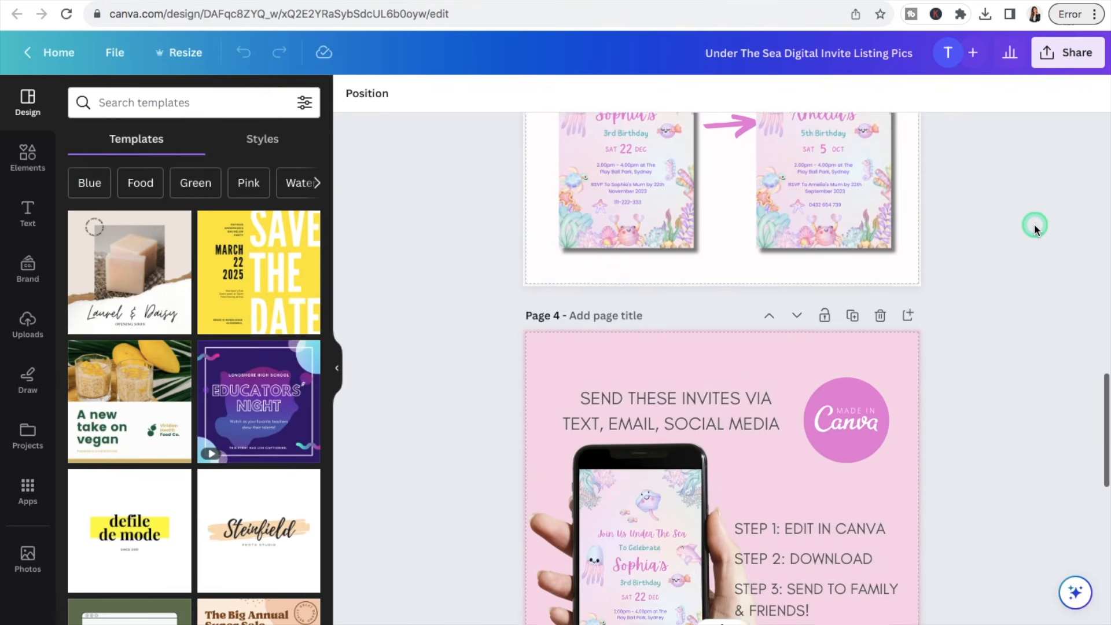
{"action": "scroll", "coordinate": [1034, 224], "scroll_direction": "down", "scroll_amount": 2}
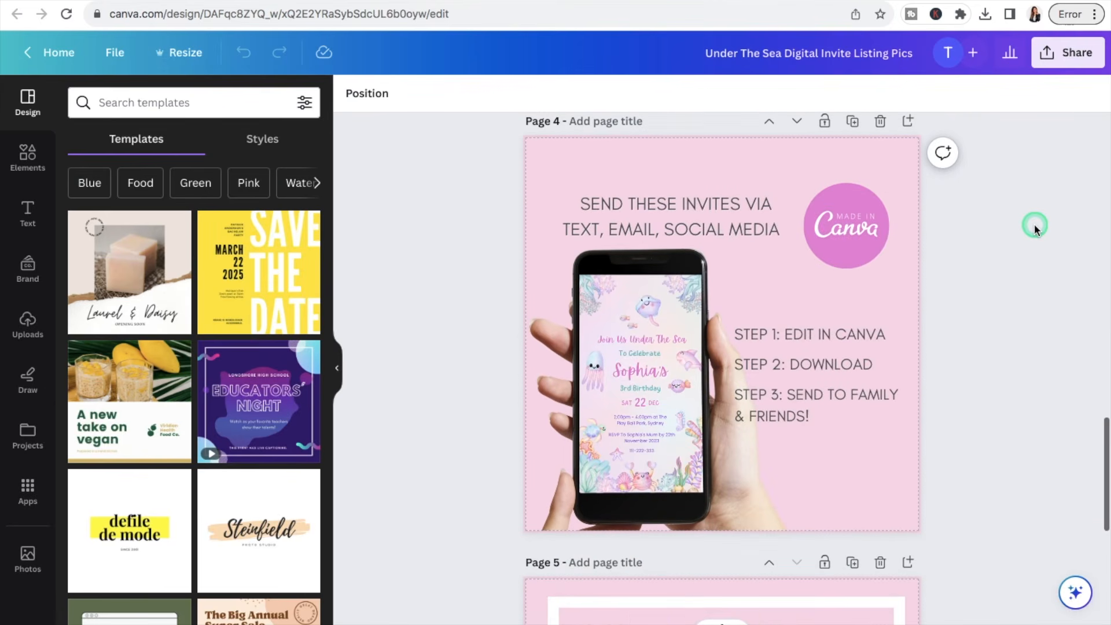
{"action": "scroll", "coordinate": [1034, 223], "scroll_direction": "down", "scroll_amount": 7}
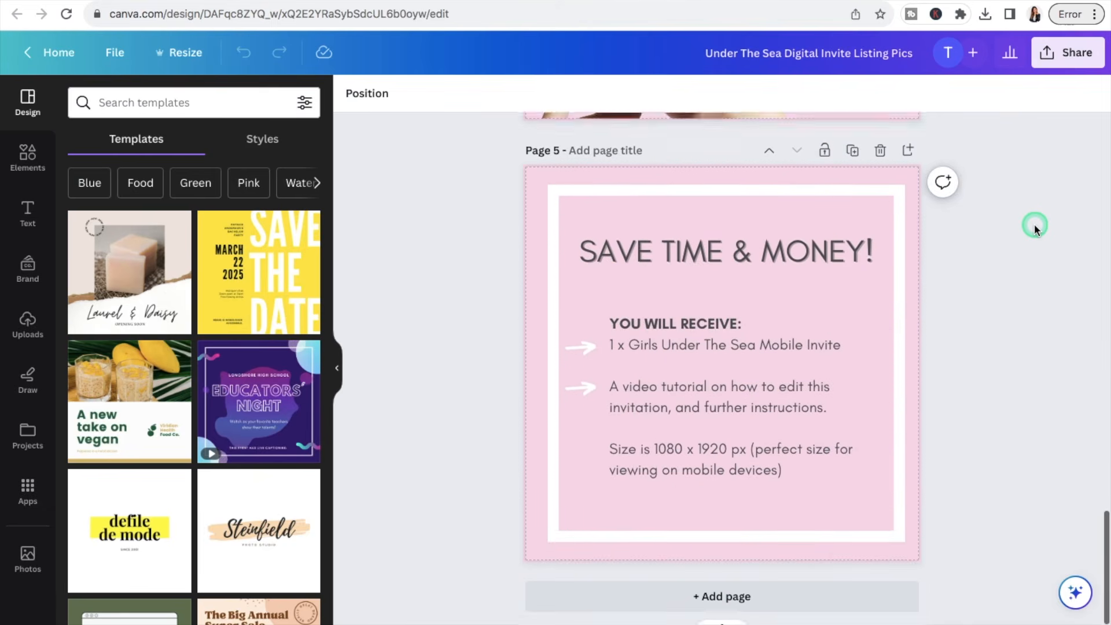
{"action": "scroll", "coordinate": [1034, 223], "scroll_direction": "up", "scroll_amount": 19}
{"action": "scroll", "coordinate": [1033, 224], "scroll_direction": "up", "scroll_amount": 11}
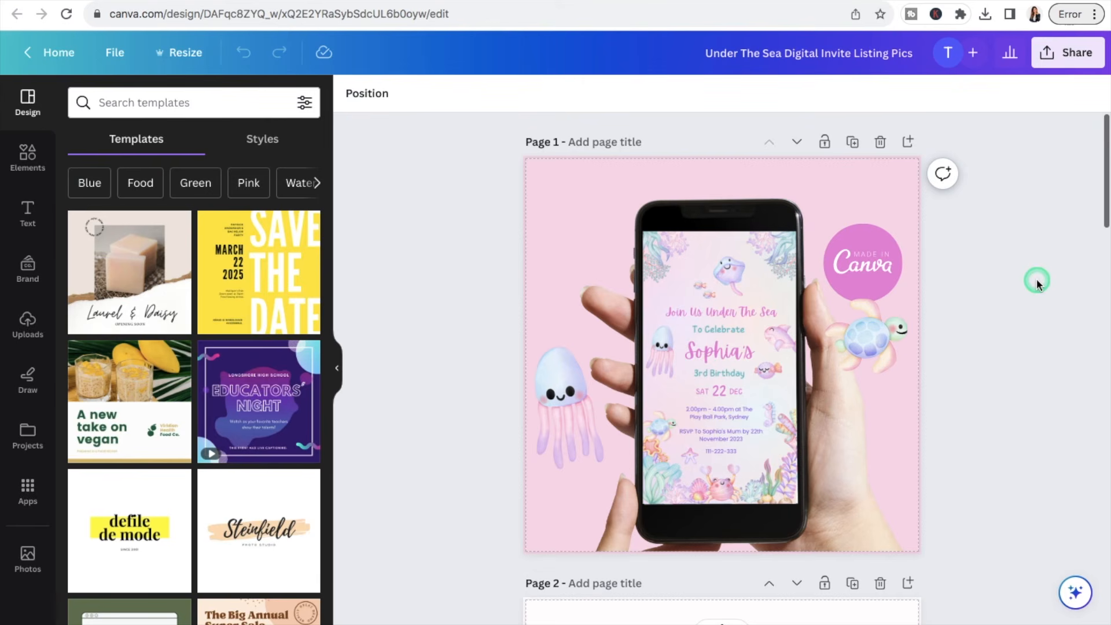
{"action": "scroll", "coordinate": [1037, 279], "scroll_direction": "down", "scroll_amount": 1}
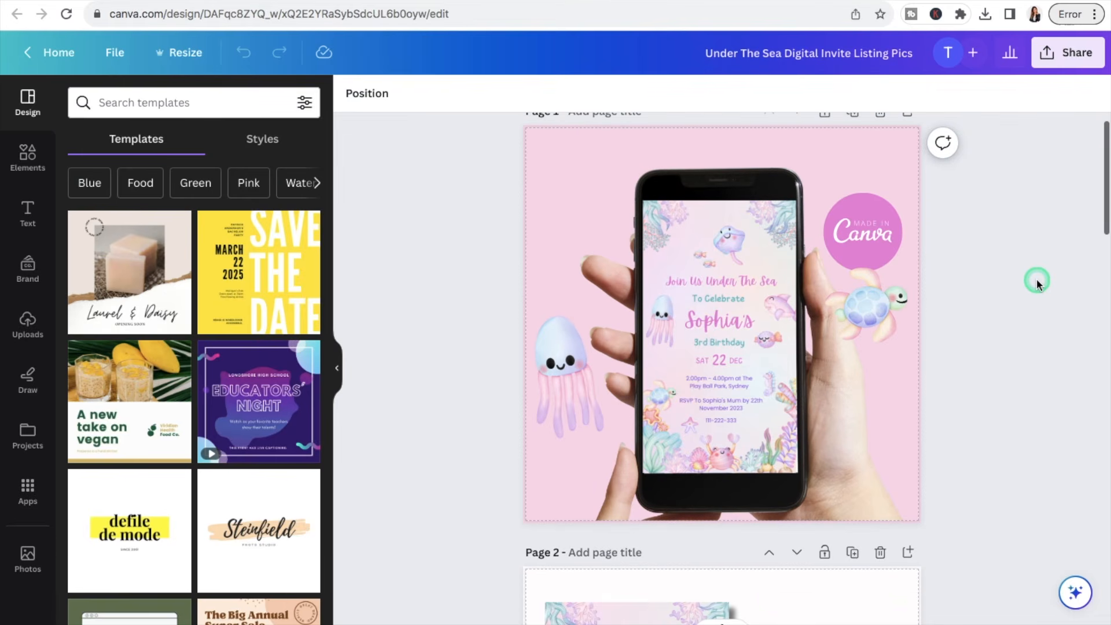